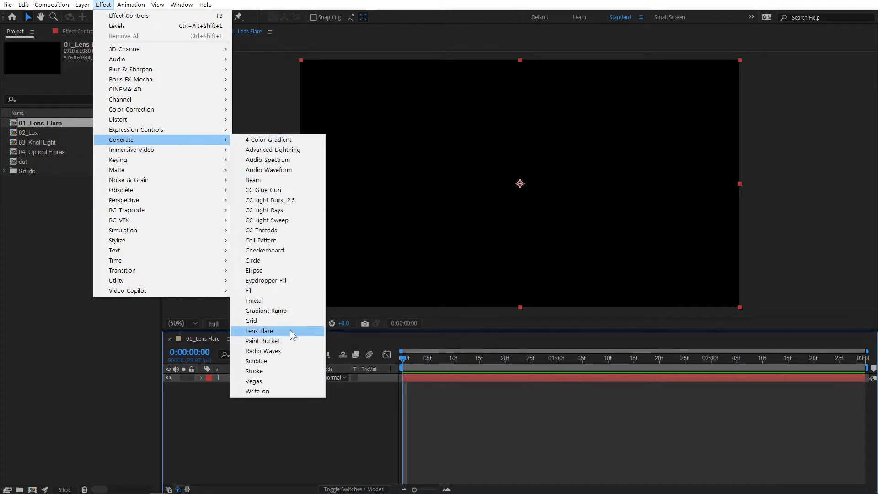
Apply the Generate Lens Flare effect to the black solid and move its Flare Center to about 278, 328
{"action": "left_click", "coordinate": [290, 331]}
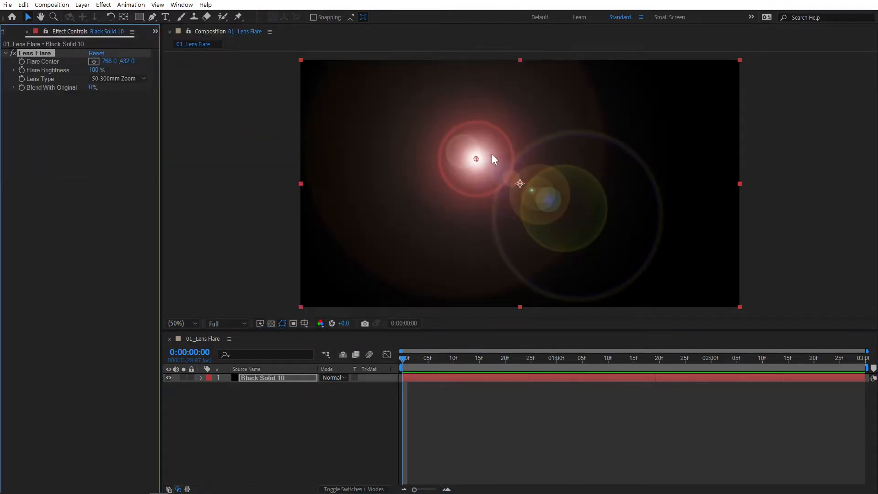
{"action": "left_click_drag", "start_coordinate": [477, 158], "coordinate": [365, 136]}
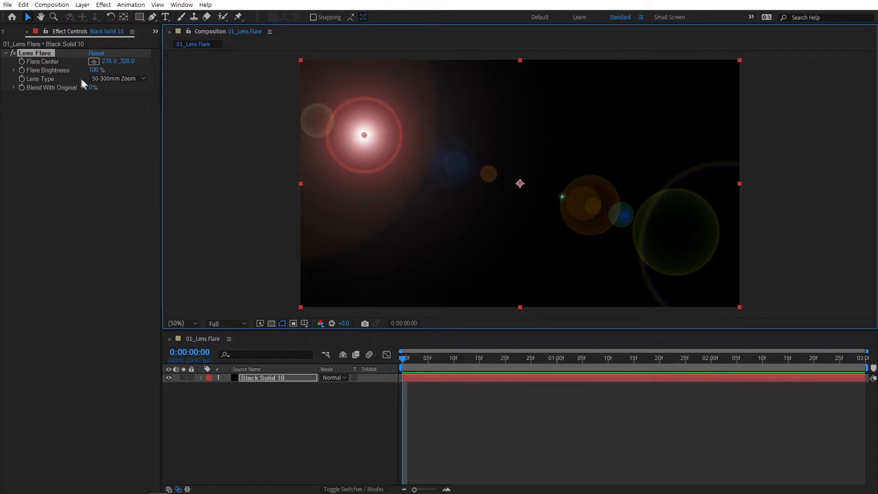
Try the 35mm Prime lens type, settle on 105mm Prime, and move the Flare Center to about 292, 476
{"action": "left_click", "coordinate": [116, 80]}
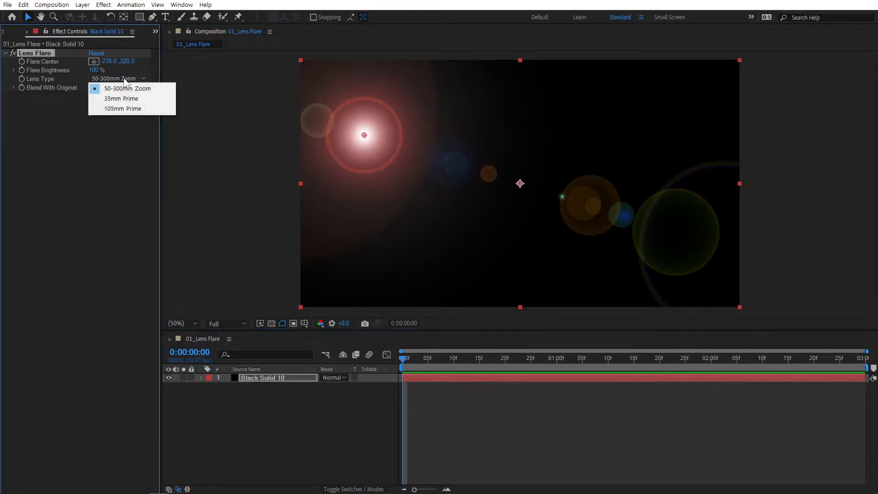
{"action": "left_click", "coordinate": [126, 103]}
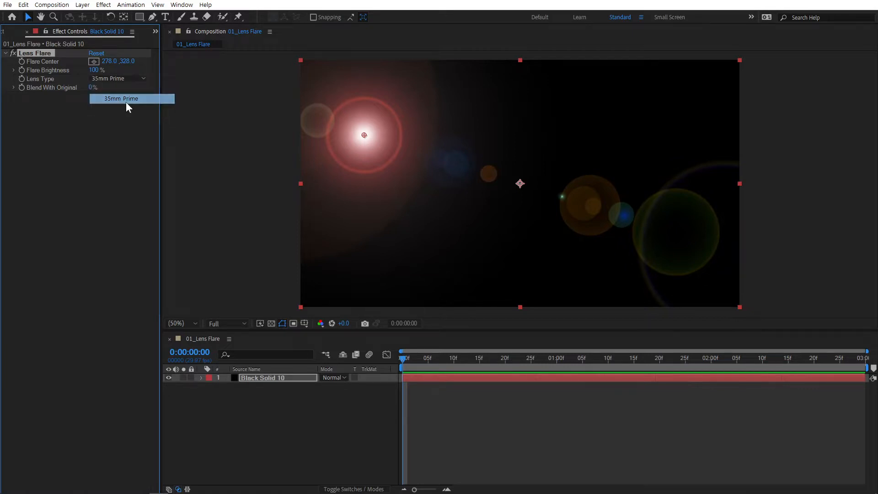
{"action": "left_click", "coordinate": [112, 79]}
{"action": "left_click", "coordinate": [115, 110]}
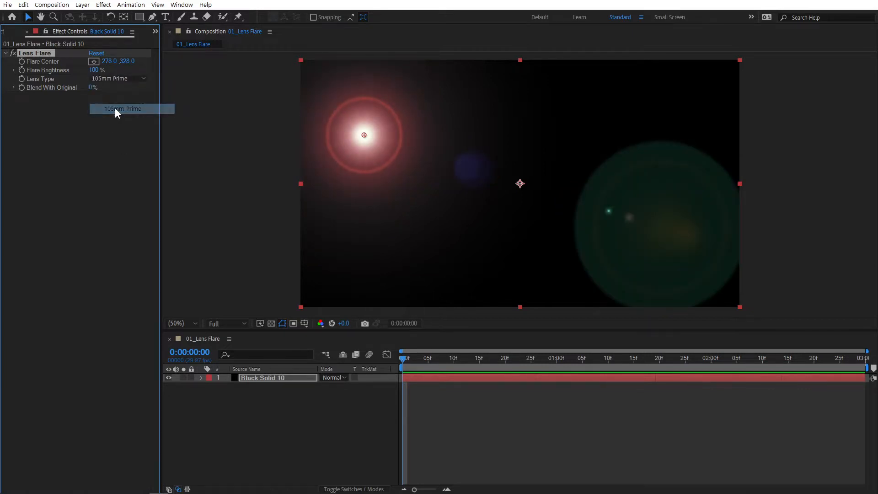
{"action": "left_click_drag", "start_coordinate": [364, 135], "coordinate": [367, 167]}
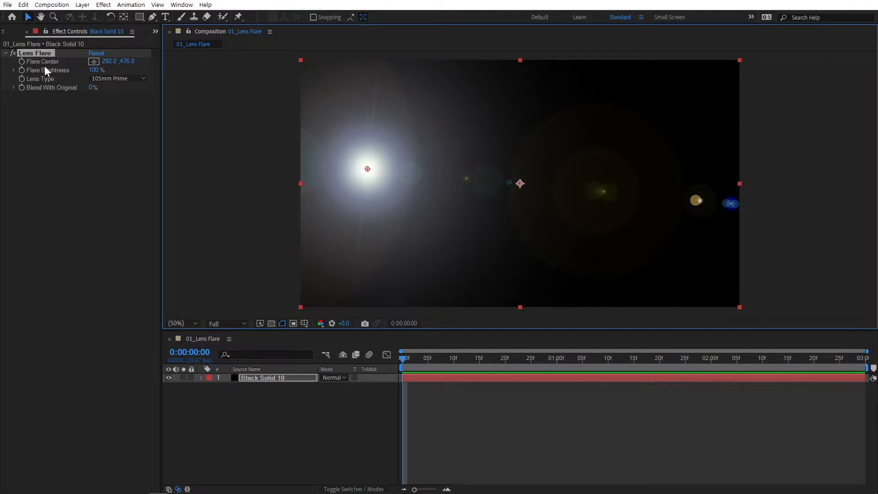
Keyframe Flare Center from about 276, 532 at 0:00:00:00 to about 1606, 554 at 0:00:01:04 and scrub through the motion
{"action": "left_click", "coordinate": [23, 61]}
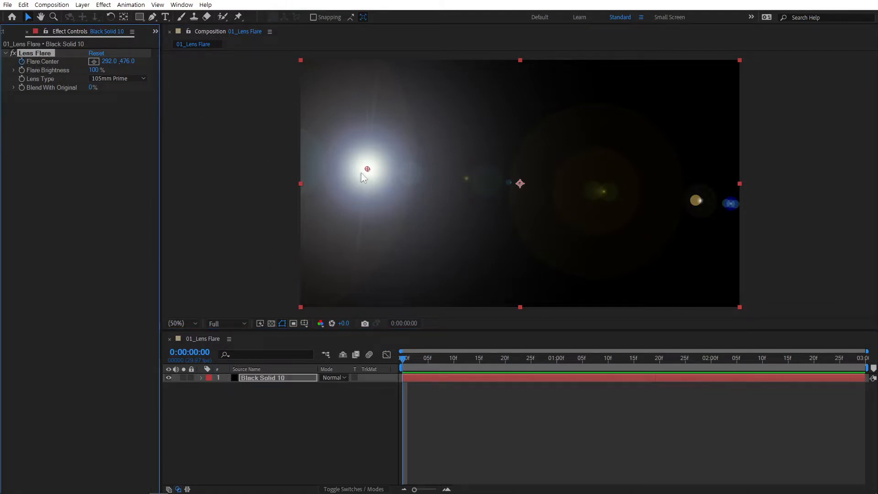
{"action": "left_click_drag", "start_coordinate": [368, 168], "coordinate": [364, 180]}
{"action": "left_click", "coordinate": [578, 361]}
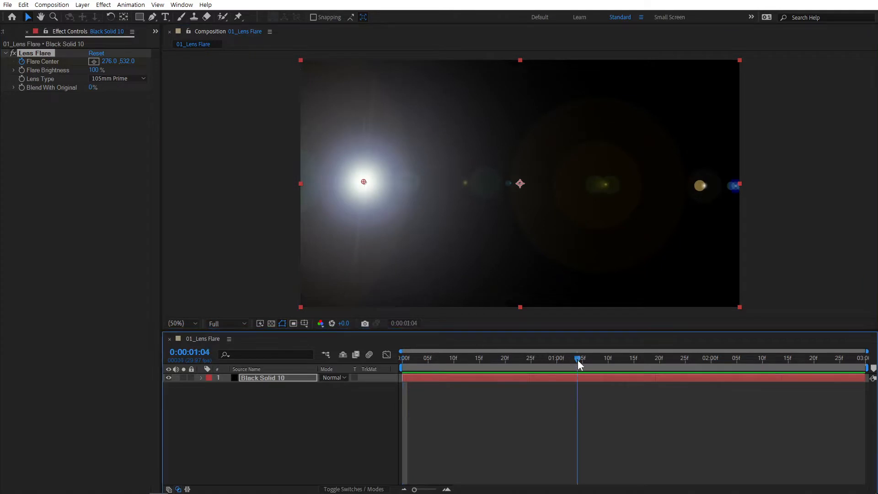
{"action": "left_click_drag", "start_coordinate": [363, 183], "coordinate": [667, 187]}
{"action": "left_click_drag", "start_coordinate": [404, 364], "coordinate": [562, 358]}
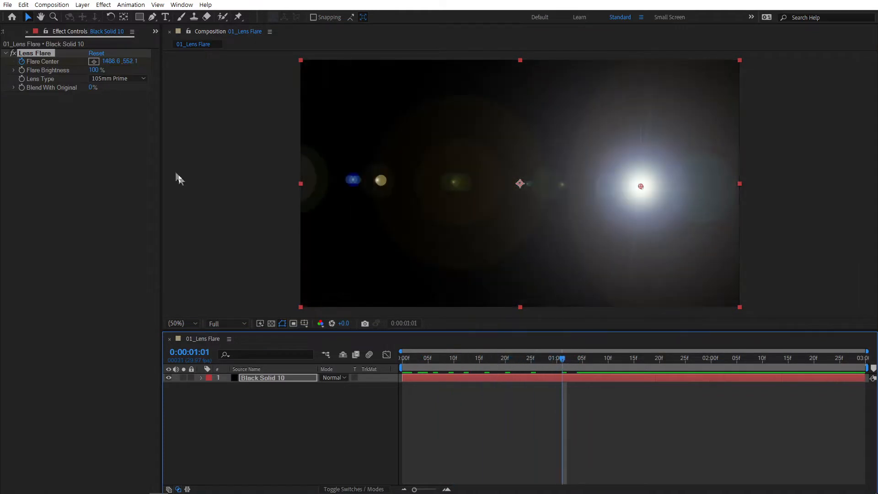
Reveal the black solid's Flare Center keyframes in the timeline and scrub through the flare animation
{"action": "key", "text": "u"}
{"action": "left_click", "coordinate": [270, 377]}
{"action": "key", "text": "u"}
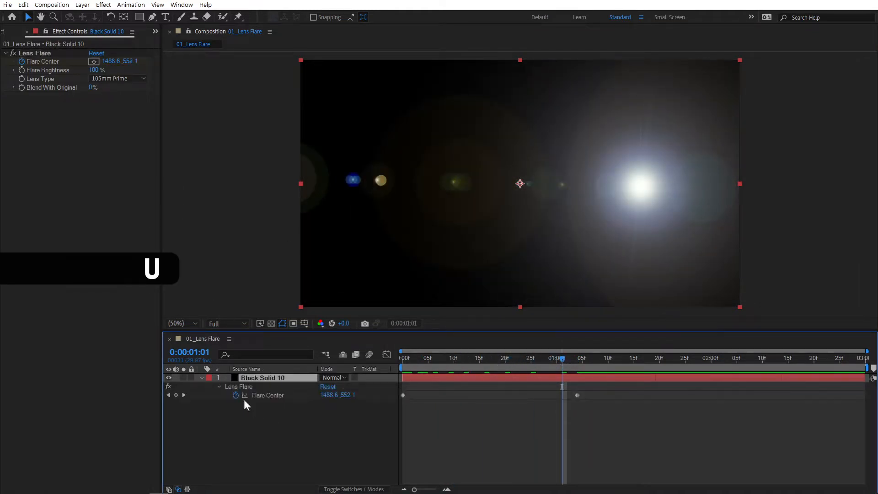
{"action": "left_click_drag", "start_coordinate": [405, 362], "coordinate": [598, 371]}
{"action": "left_click", "coordinate": [251, 414]}
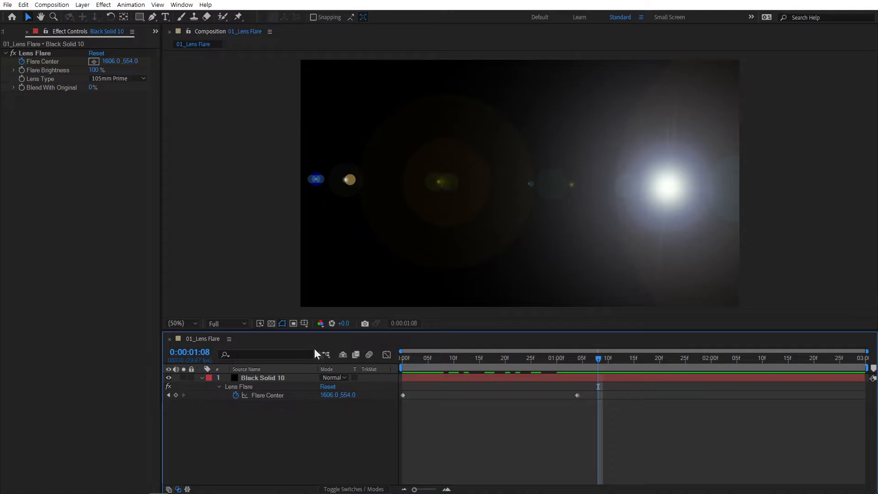
View the blending modes available for the black solid without changing the current one
{"action": "left_click", "coordinate": [334, 378]}
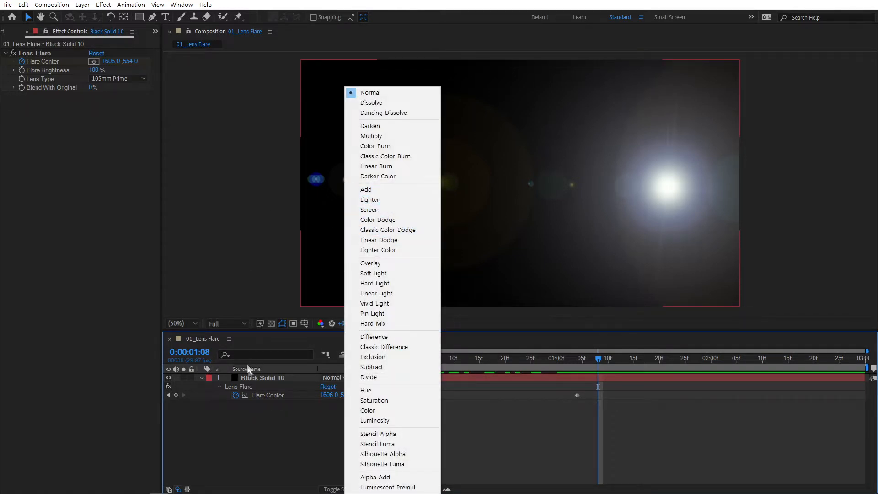
{"action": "left_click", "coordinate": [270, 439]}
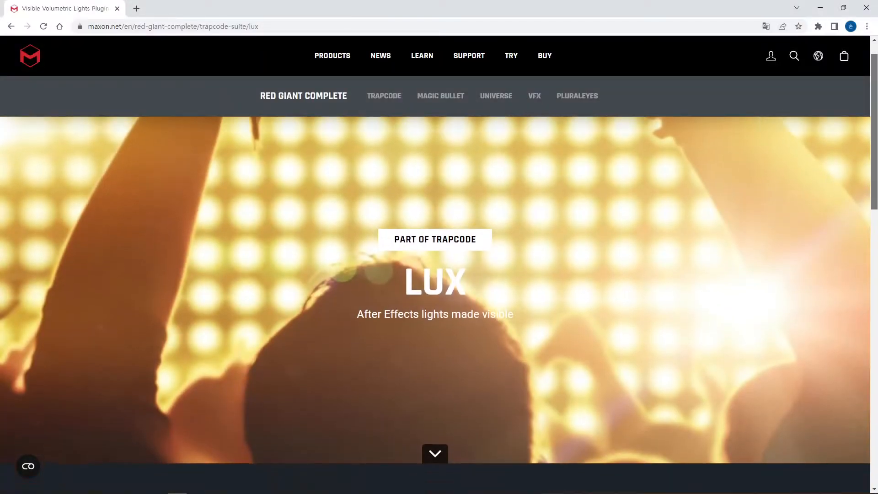
Look through the Trapcode Lux product page on the Maxon website in the browser
{"action": "scroll", "coordinate": [439, 284], "scroll_direction": "down", "scroll_amount": 8}
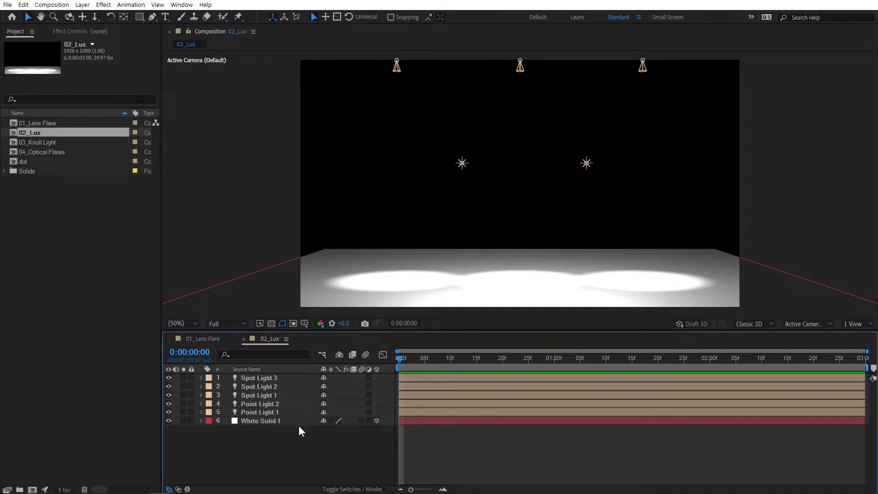
Examine the two point lights and three spot lights in the 02_Lux composition by selecting each one
{"action": "left_click", "coordinate": [248, 413]}
{"action": "left_click", "coordinate": [258, 403]}
{"action": "left_click", "coordinate": [258, 395]}
{"action": "left_click", "coordinate": [260, 387]}
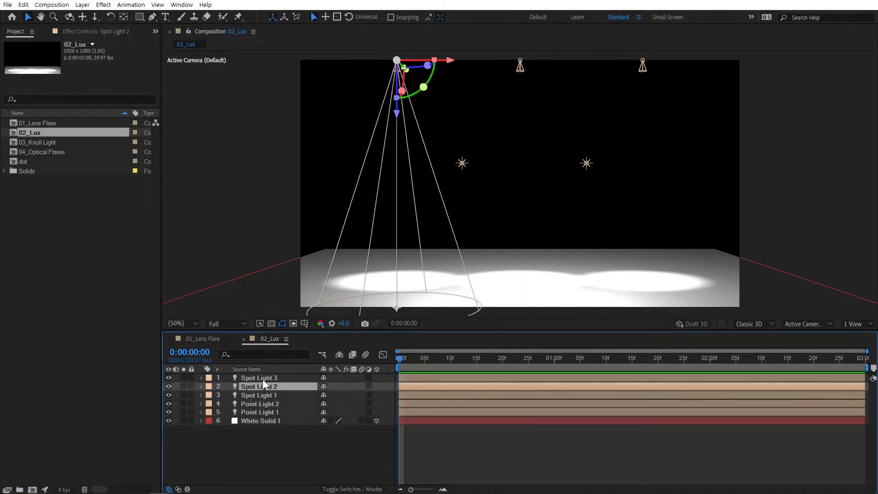
{"action": "left_click", "coordinate": [262, 378]}
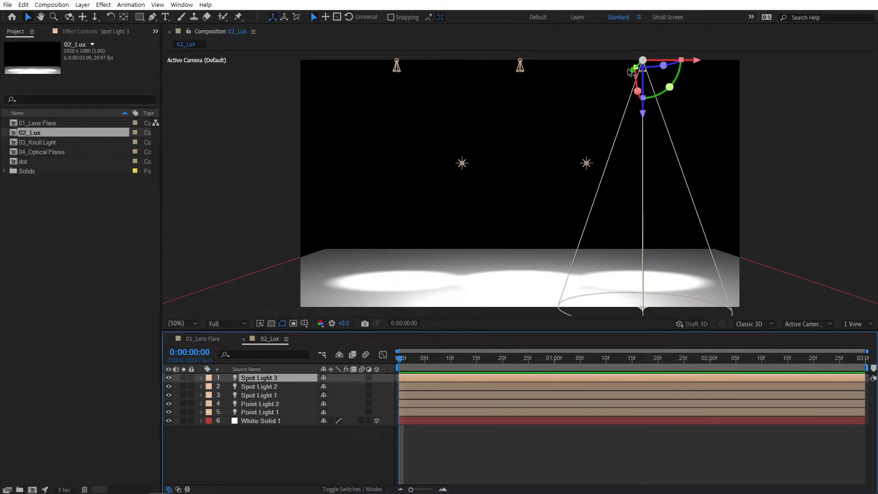
{"action": "left_click", "coordinate": [462, 162]}
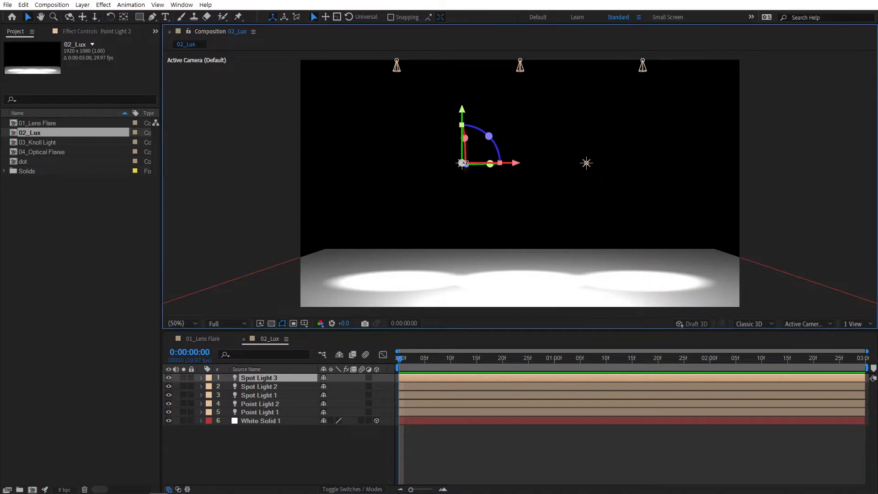
{"action": "left_click", "coordinate": [586, 163]}
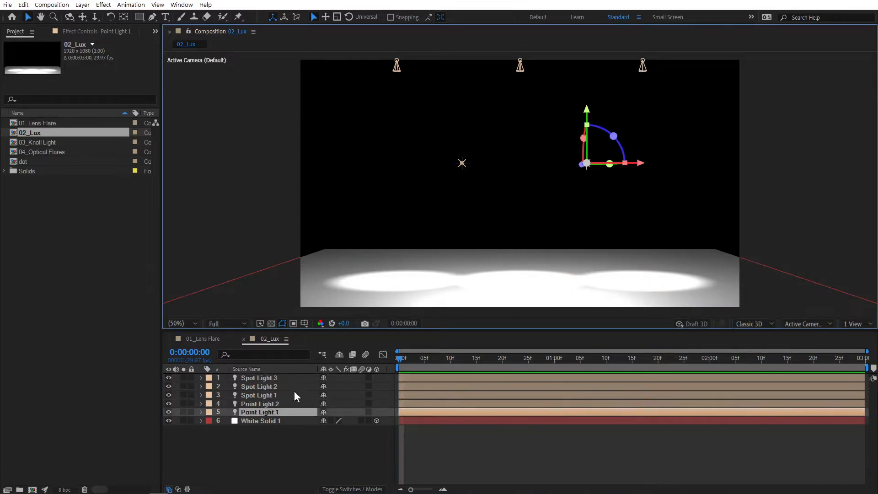
{"action": "left_click", "coordinate": [269, 436]}
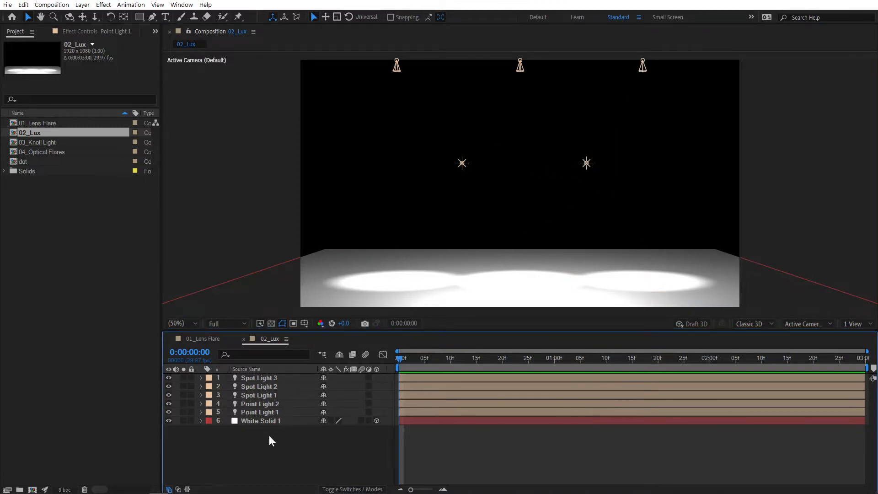
{"action": "left_click", "coordinate": [266, 403]}
{"action": "left_click", "coordinate": [256, 395]}
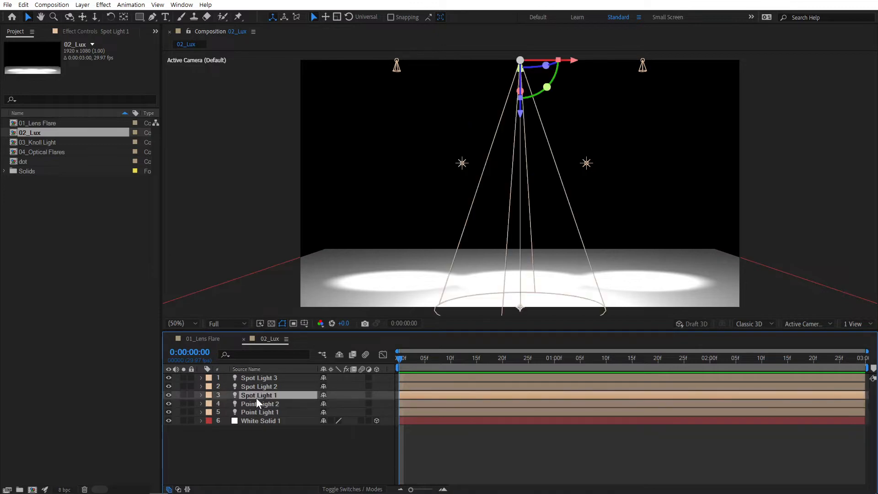
{"action": "left_click", "coordinate": [259, 432]}
Inspect the white solid floor in a two-view layout, return to a single view, and deselect the layer
{"action": "left_click", "coordinate": [265, 421]}
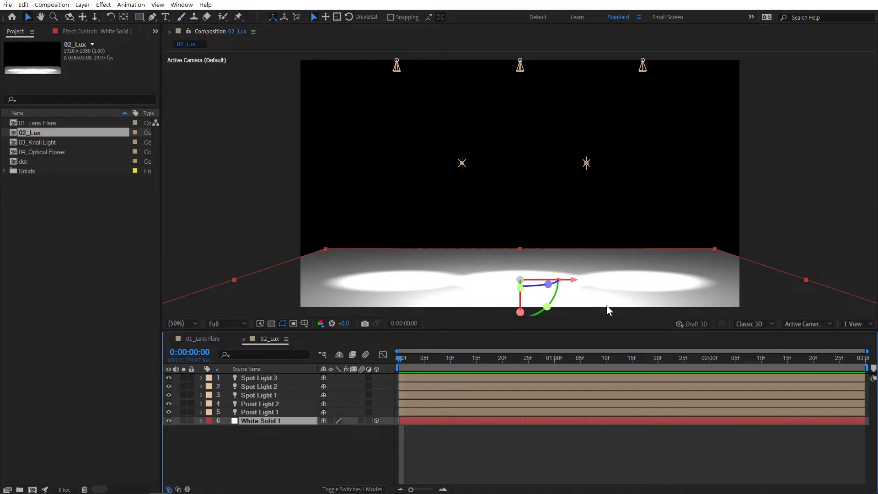
{"action": "left_click", "coordinate": [860, 323]}
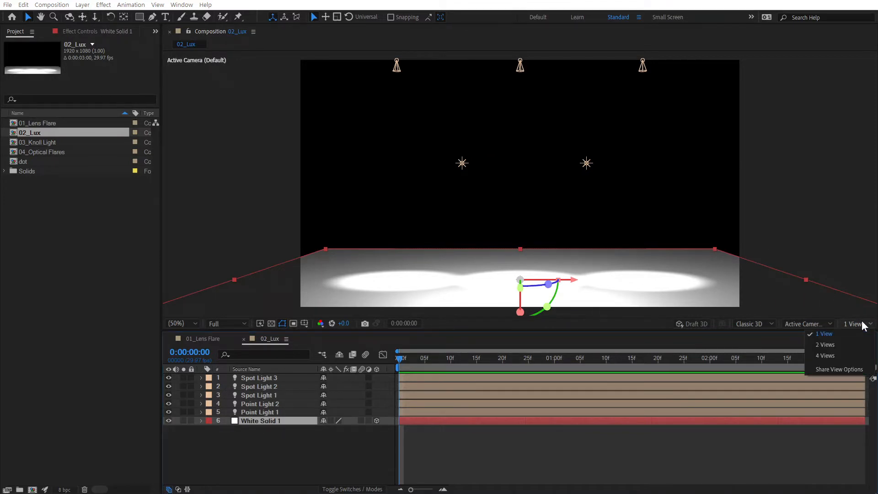
{"action": "left_click", "coordinate": [825, 344]}
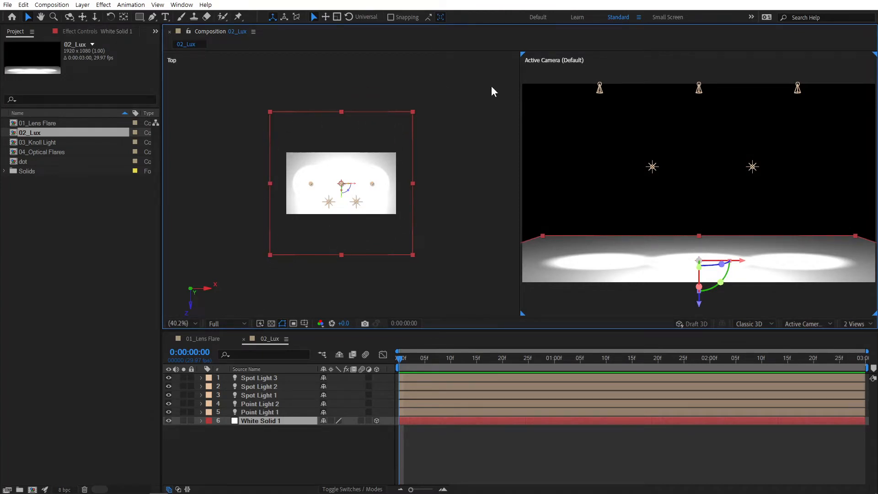
{"action": "left_click", "coordinate": [855, 324]}
{"action": "left_click", "coordinate": [843, 338]}
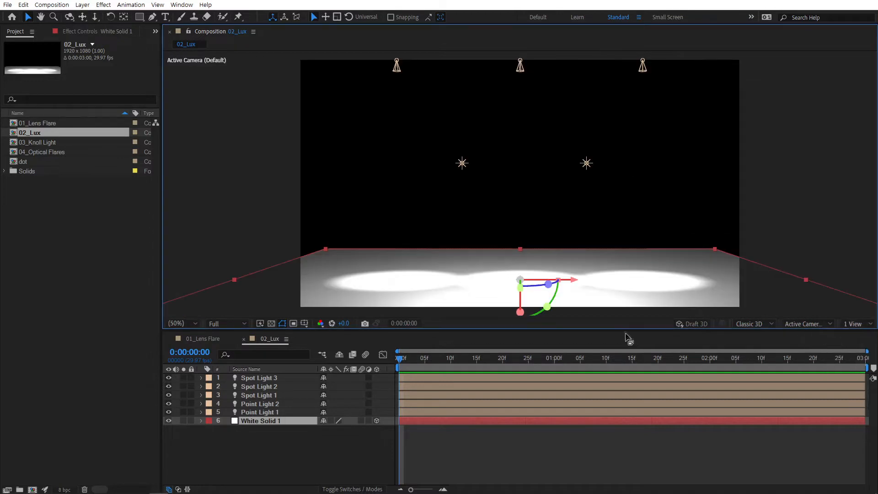
{"action": "left_click", "coordinate": [259, 448]}
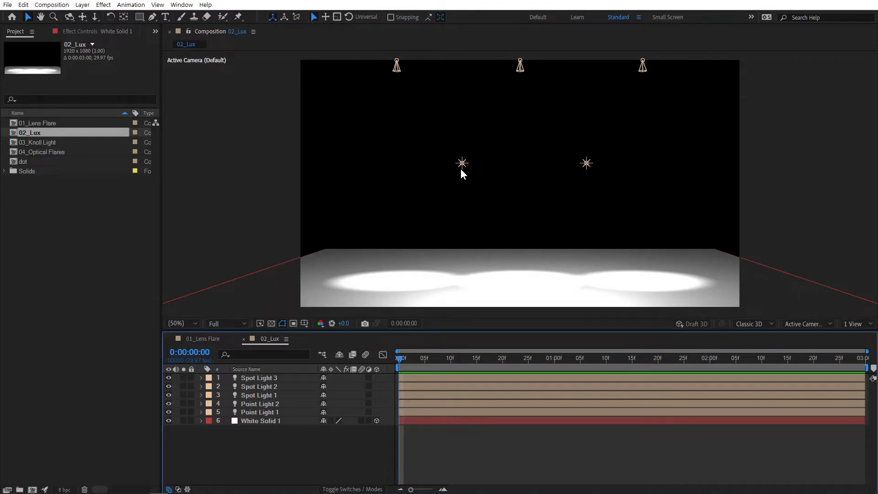
Add a new 1920 x 1080 px black solid to the 02_Lux composition
{"action": "right_click", "coordinate": [232, 441]}
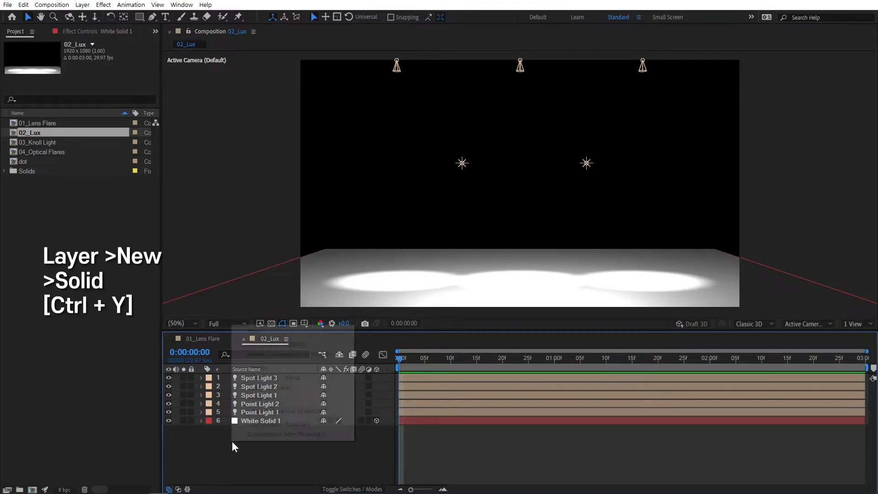
{"action": "mouse_move", "coordinate": [264, 336]}
{"action": "left_click", "coordinate": [384, 355]}
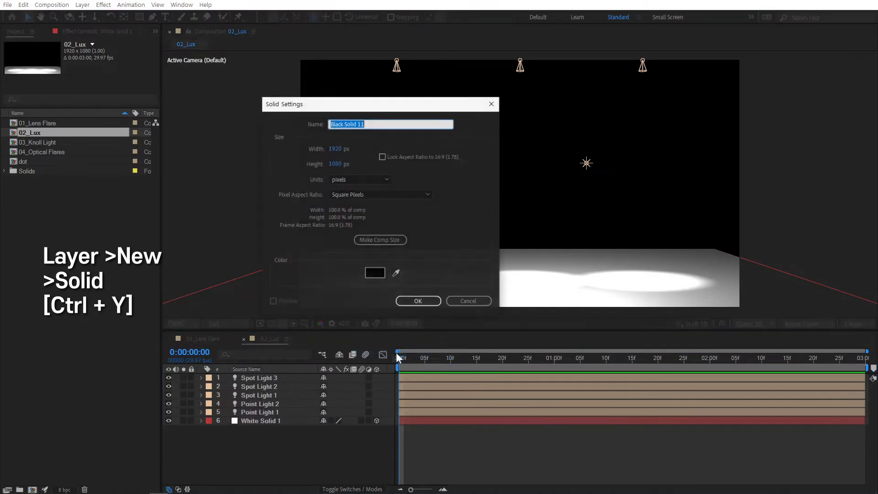
{"action": "left_click", "coordinate": [417, 301]}
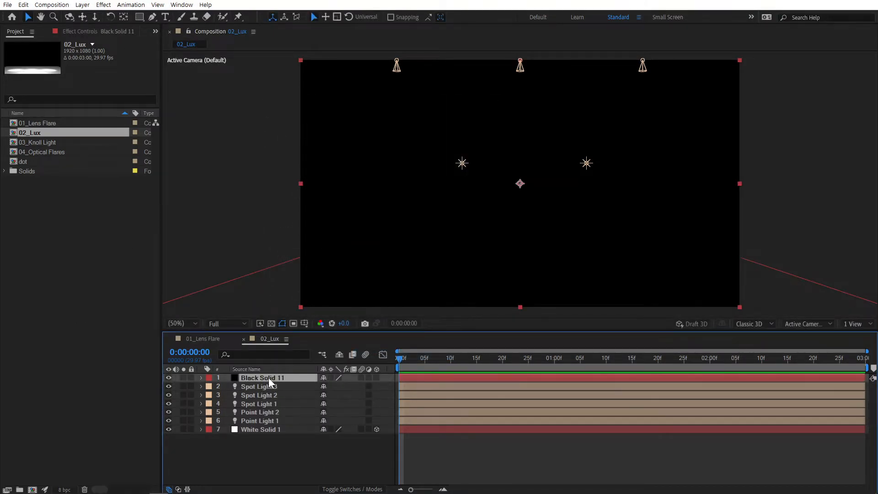
Apply the RG Trapcode Lux effect to the new black solid
{"action": "left_click", "coordinate": [103, 5]}
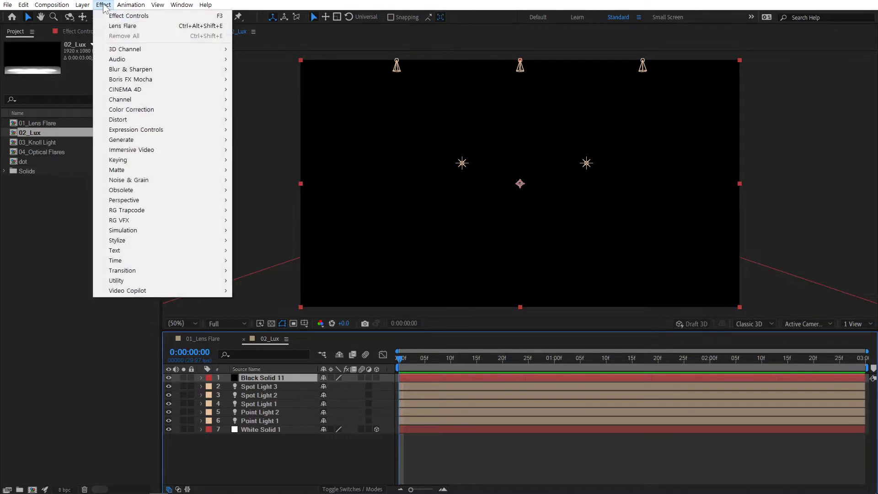
{"action": "mouse_move", "coordinate": [196, 223]}
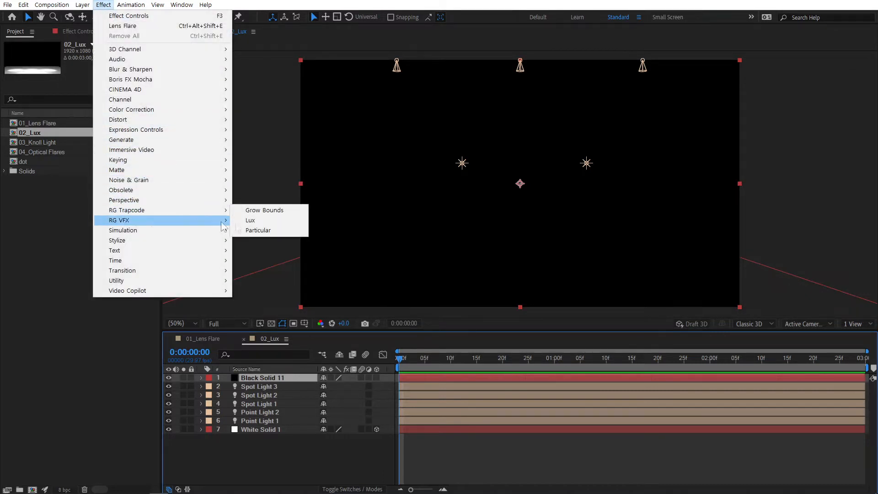
{"action": "left_click", "coordinate": [255, 223]}
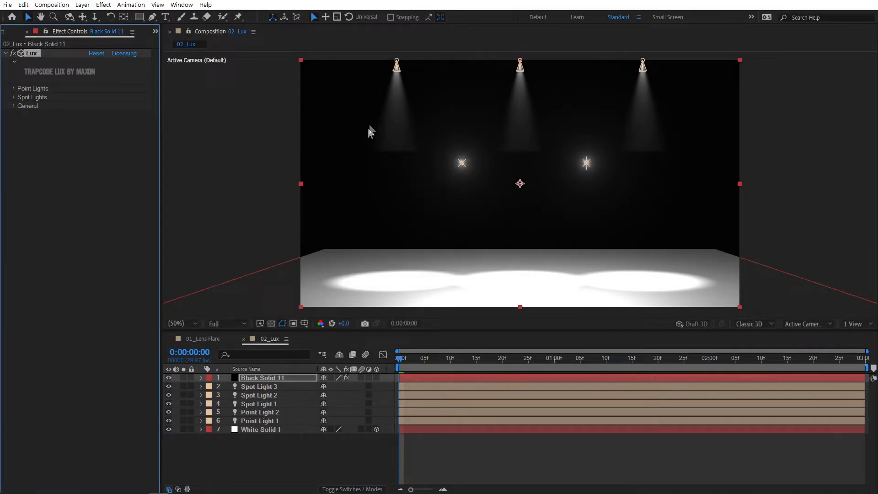
Expand the Lux effect's Point Lights and Spot Lights settings and raise the Point Lights Intensity to 183
{"action": "left_click", "coordinate": [265, 379]}
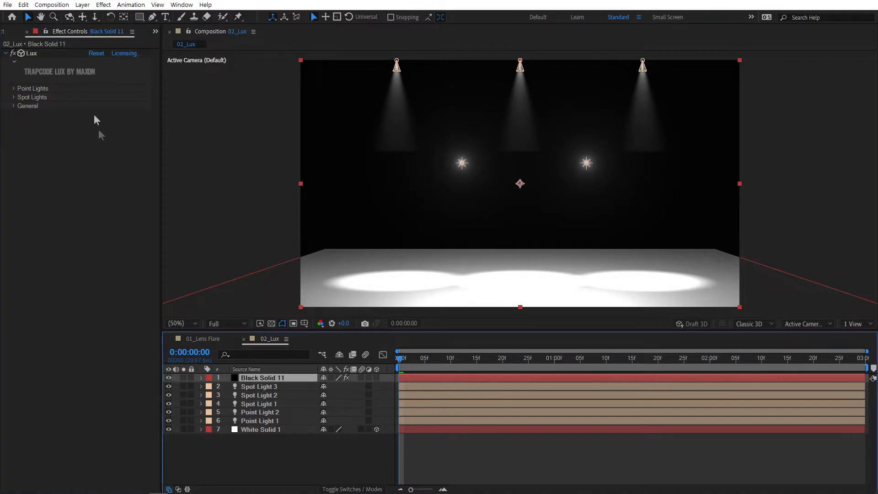
{"action": "left_click", "coordinate": [32, 52]}
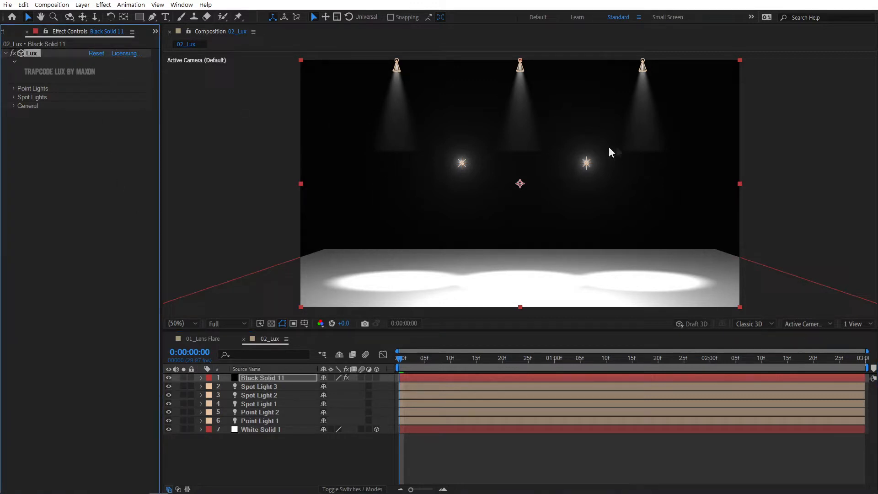
{"action": "left_click", "coordinate": [13, 88]}
{"action": "left_click", "coordinate": [17, 166]}
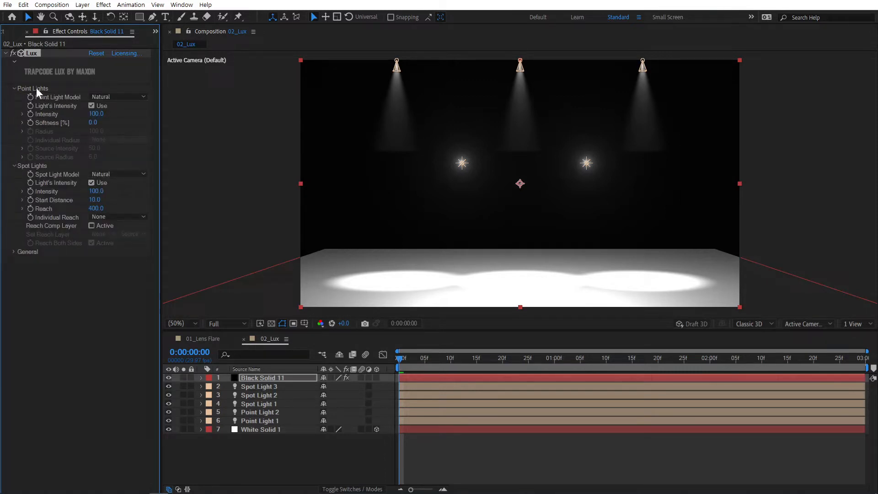
{"action": "left_click_drag", "start_coordinate": [100, 114], "coordinate": [138, 114]}
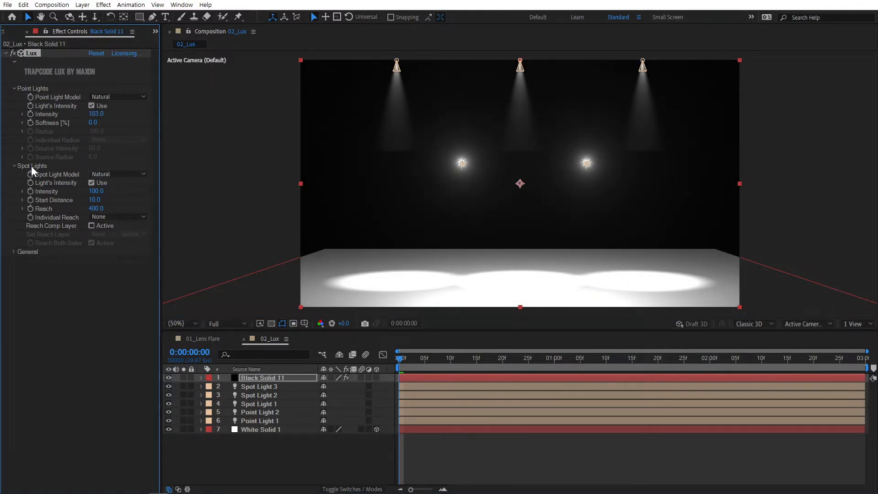
Set the Lux effect's Spot Lights Intensity to 172 and their Reach to 1470
{"action": "left_click_drag", "start_coordinate": [96, 191], "coordinate": [143, 191]}
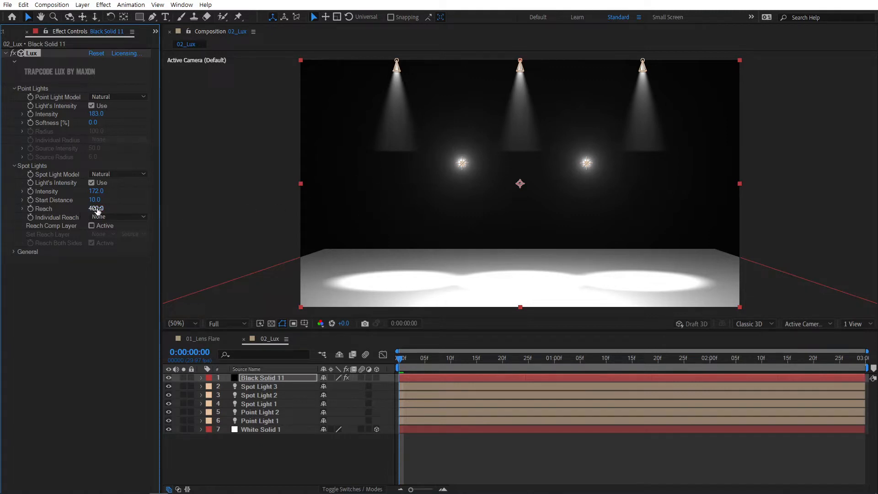
{"action": "left_click_drag", "start_coordinate": [97, 209], "coordinate": [152, 207]}
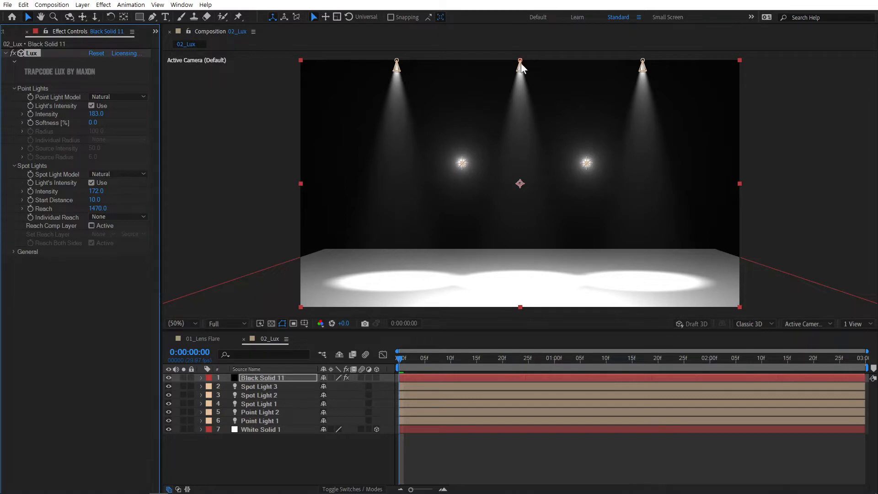
Change the color of Spot Light 1 to red, F42C2C, and deselect the layer
{"action": "left_click", "coordinate": [255, 386]}
{"action": "left_click", "coordinate": [262, 396]}
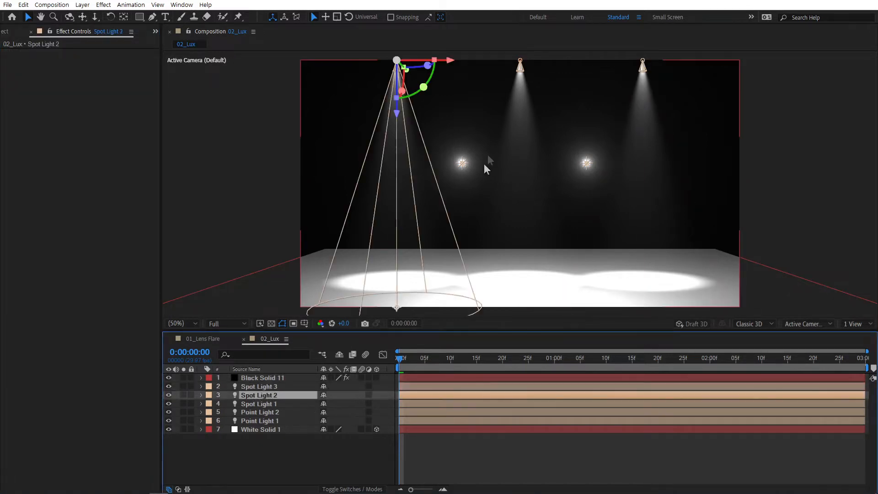
{"action": "left_click", "coordinate": [271, 405]}
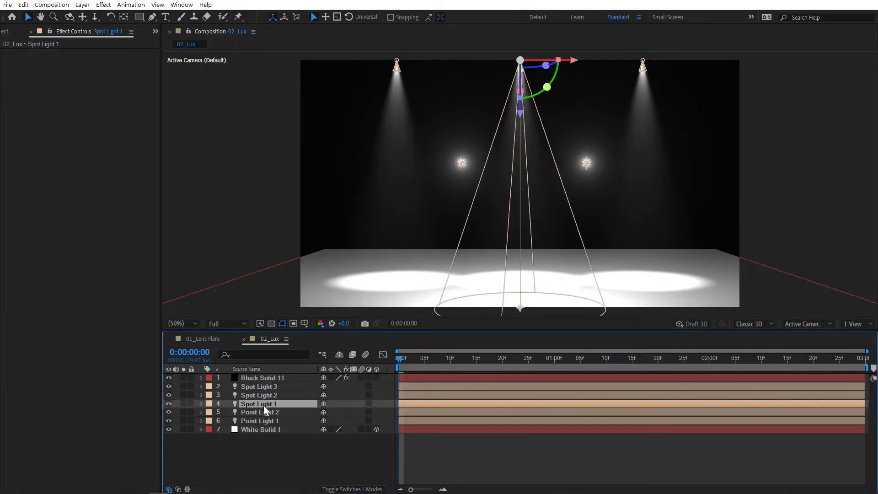
{"action": "double_click", "coordinate": [264, 405]}
{"action": "left_click", "coordinate": [432, 176]}
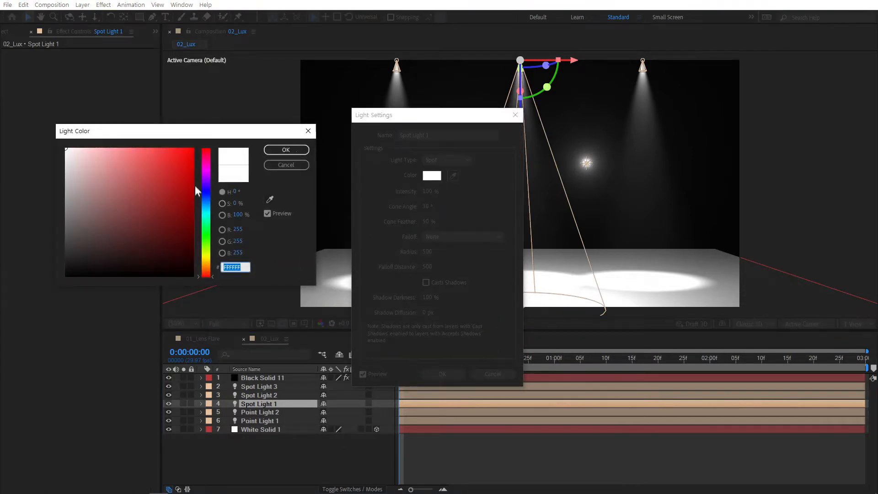
{"action": "left_click", "coordinate": [177, 159]}
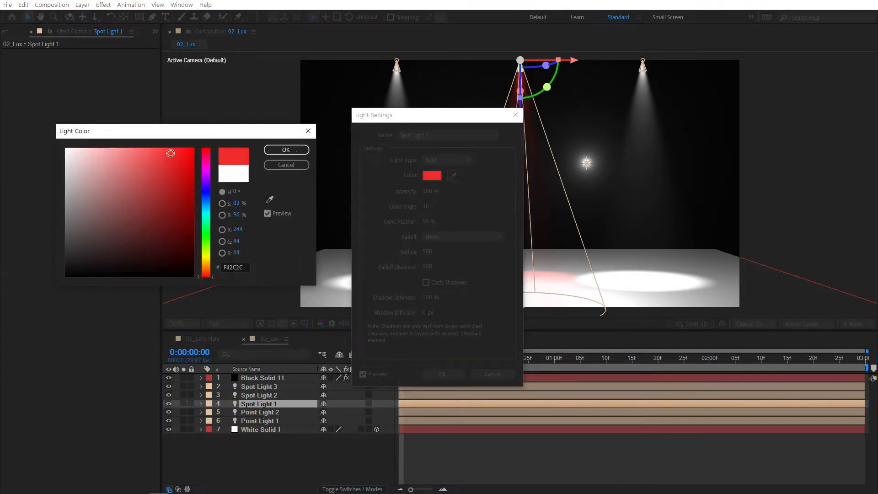
{"action": "left_click", "coordinate": [286, 149]}
{"action": "left_click", "coordinate": [442, 374]}
{"action": "left_click", "coordinate": [347, 435]}
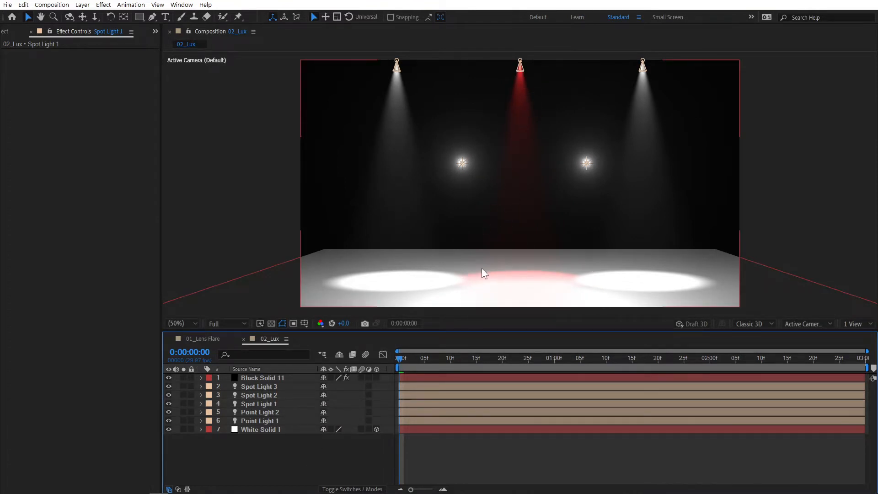
Change the color of Point Light 1 to blue, 0082E7, and select the black solid layer carrying the Lux effect
{"action": "double_click", "coordinate": [261, 421]}
{"action": "left_click", "coordinate": [430, 180]}
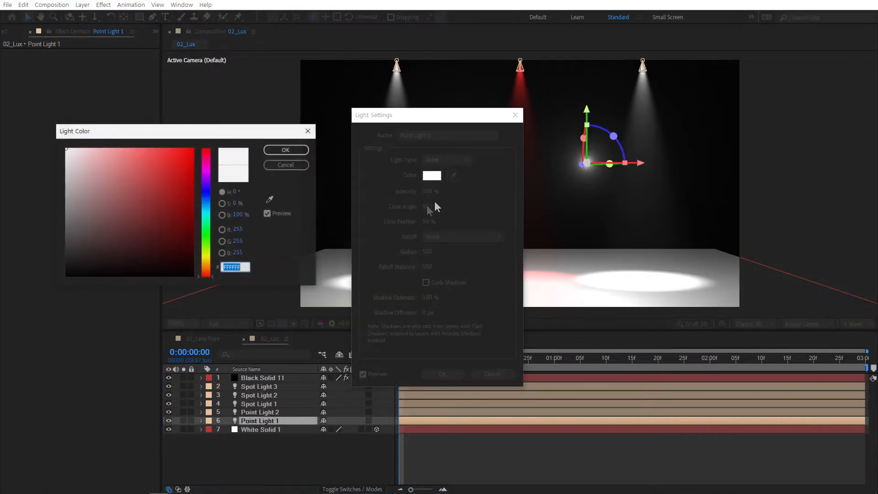
{"action": "left_click", "coordinate": [206, 203]}
{"action": "left_click", "coordinate": [183, 158]}
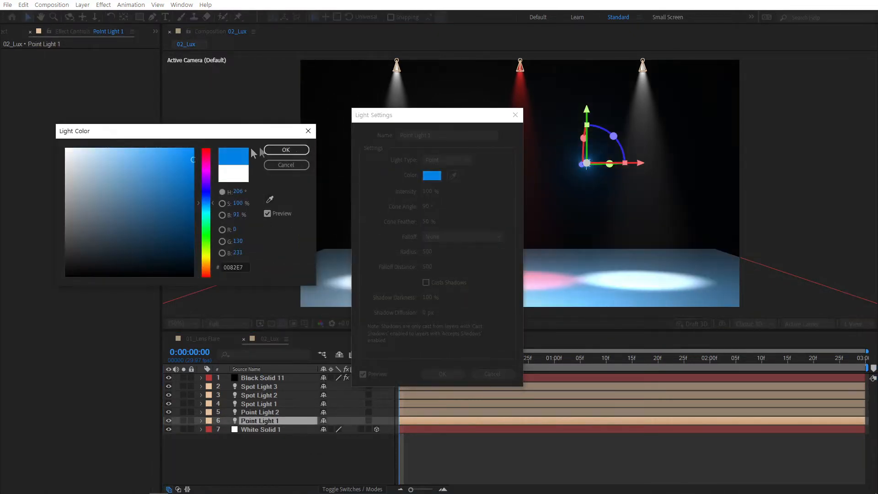
{"action": "left_click", "coordinate": [285, 150]}
{"action": "left_click", "coordinate": [442, 373]}
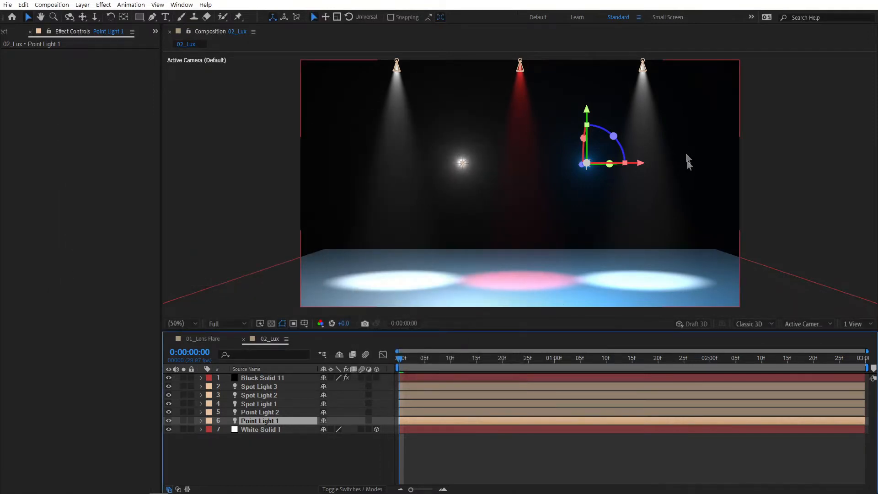
{"action": "left_click", "coordinate": [303, 454]}
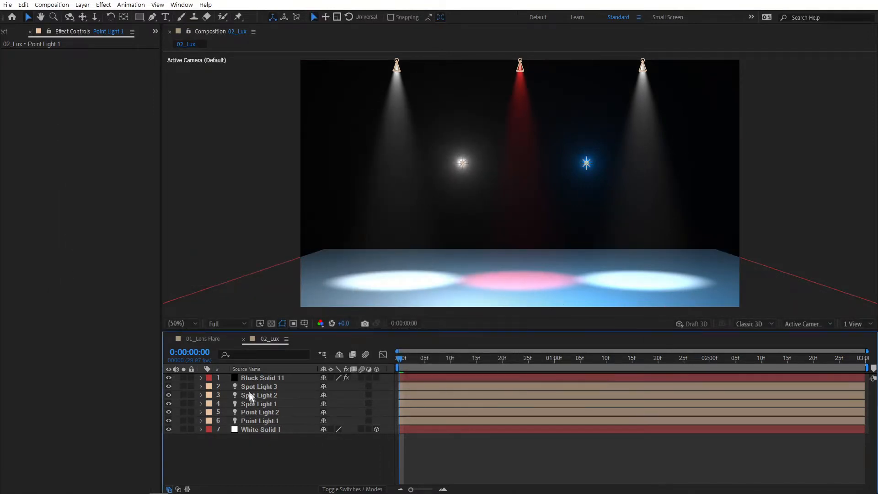
{"action": "left_click", "coordinate": [256, 377]}
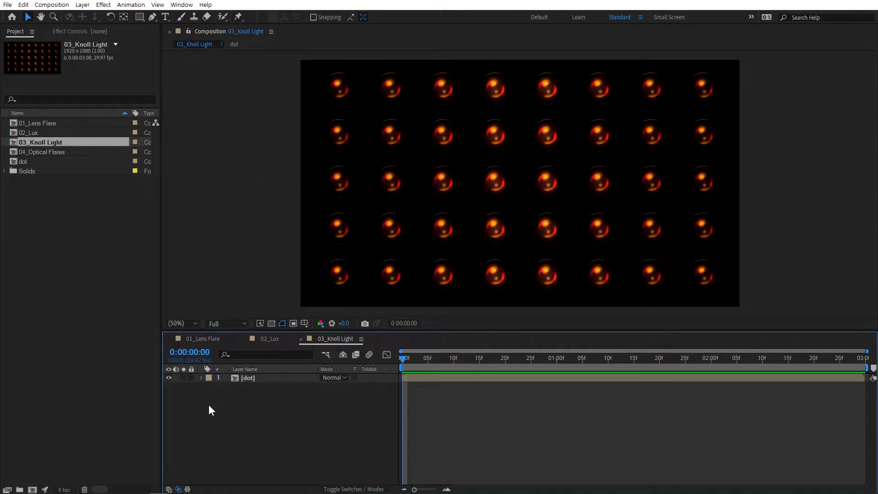
Add a new 1920 x 1080 px black solid to the 03_Knoll Light composition
{"action": "right_click", "coordinate": [209, 405]}
{"action": "mouse_move", "coordinate": [253, 293]}
{"action": "left_click", "coordinate": [353, 317]}
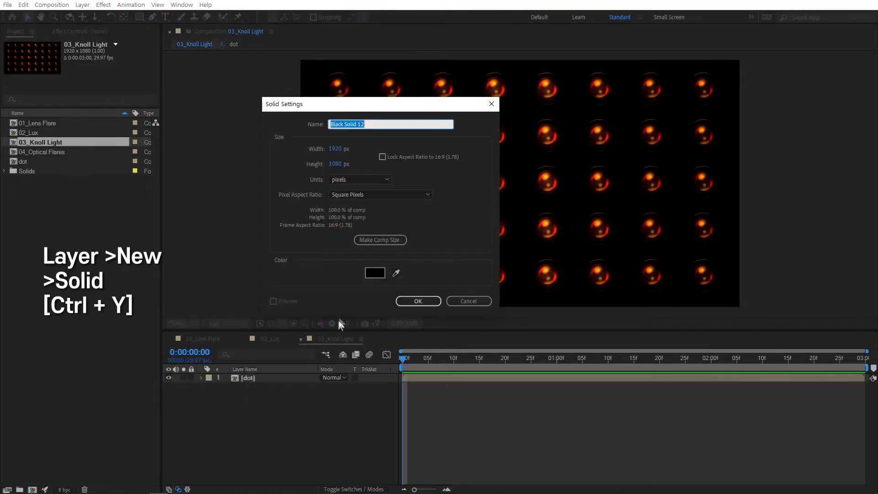
{"action": "left_click", "coordinate": [415, 301]}
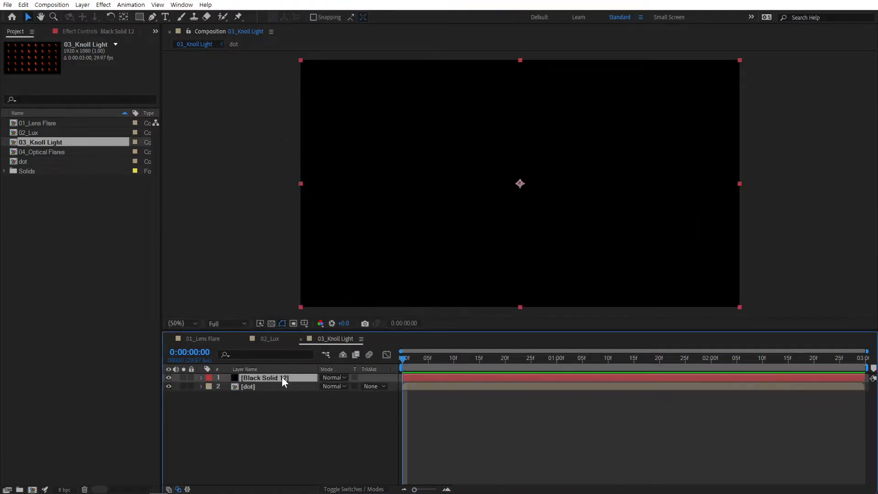
Apply the RG VFX Knoll Light Factory effect to the black solid and move its light source to about 582, 542
{"action": "left_click", "coordinate": [104, 4]}
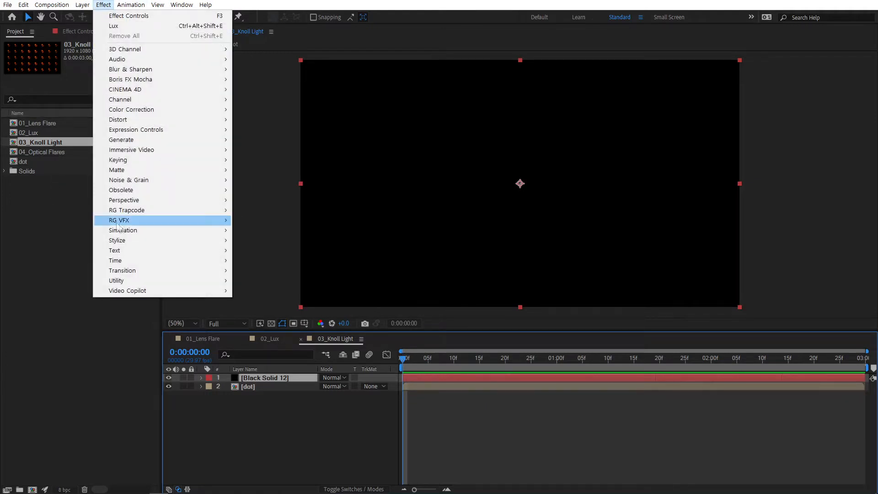
{"action": "mouse_move", "coordinate": [136, 221]}
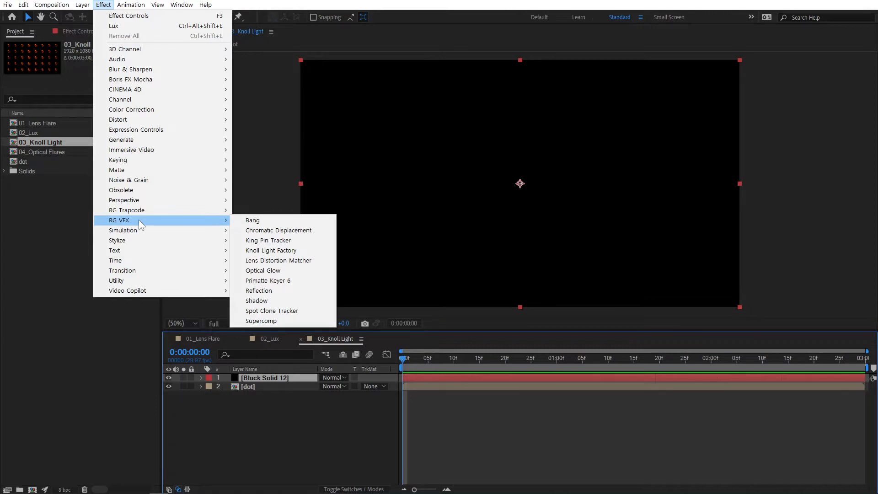
{"action": "left_click", "coordinate": [289, 252]}
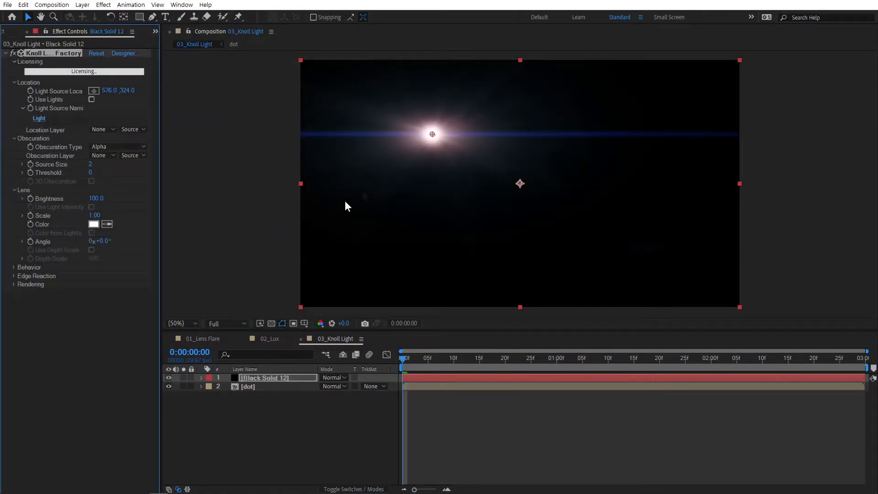
{"action": "left_click_drag", "start_coordinate": [432, 134], "coordinate": [434, 188]}
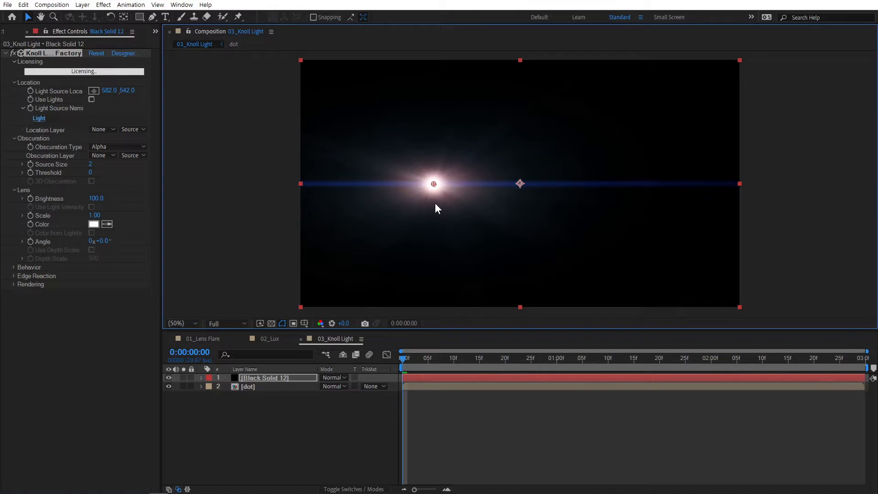
Load the Failure To Communicate - Siren preset in the Knoll Light Factory Lens Designer and move the flare center to about 645, 332
{"action": "left_click", "coordinate": [42, 51]}
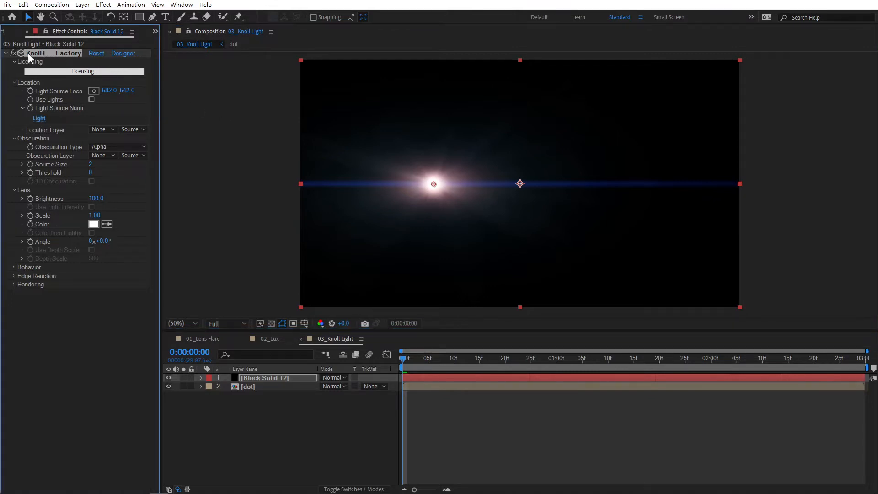
{"action": "left_click", "coordinate": [123, 53]}
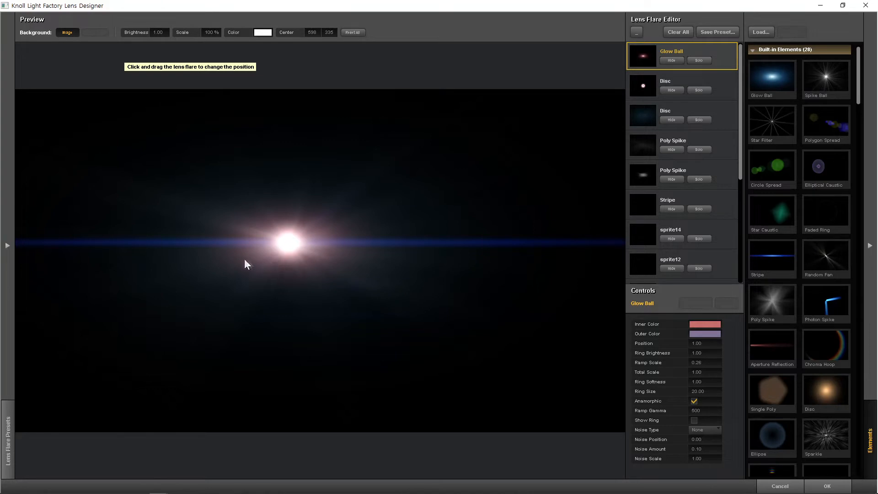
{"action": "left_click", "coordinate": [7, 246]}
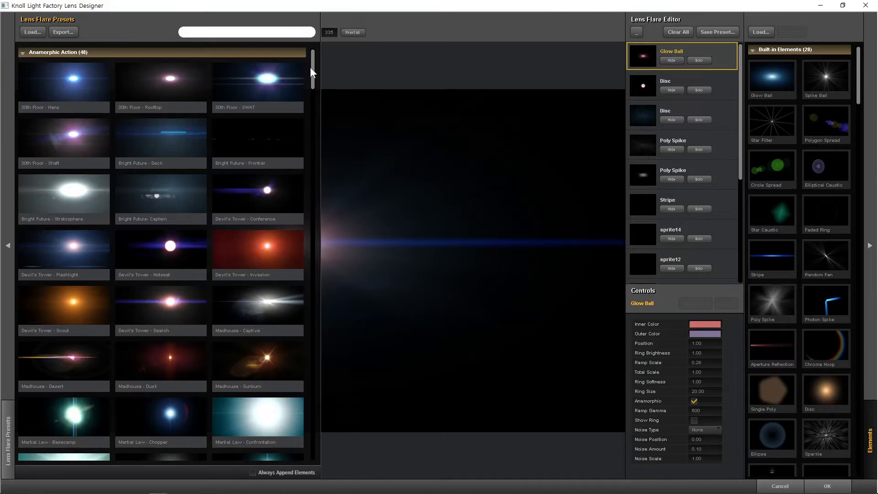
{"action": "left_click_drag", "start_coordinate": [312, 67], "coordinate": [314, 173]}
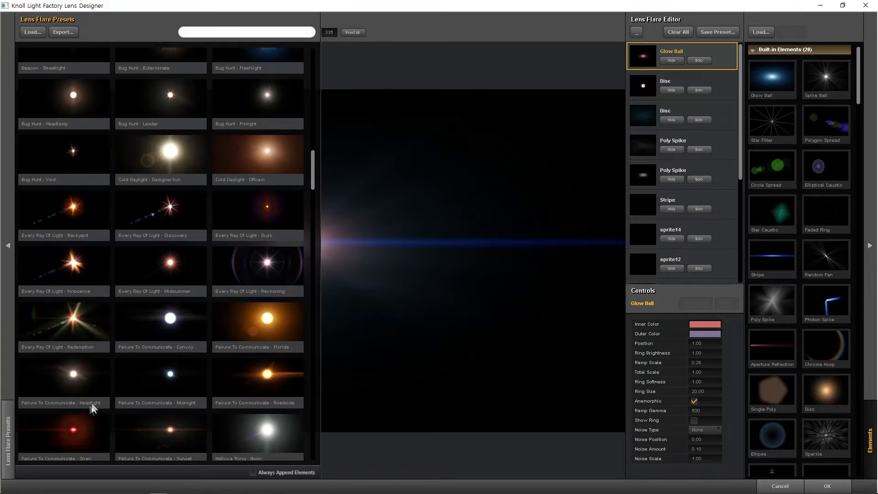
{"action": "left_click", "coordinate": [61, 431]}
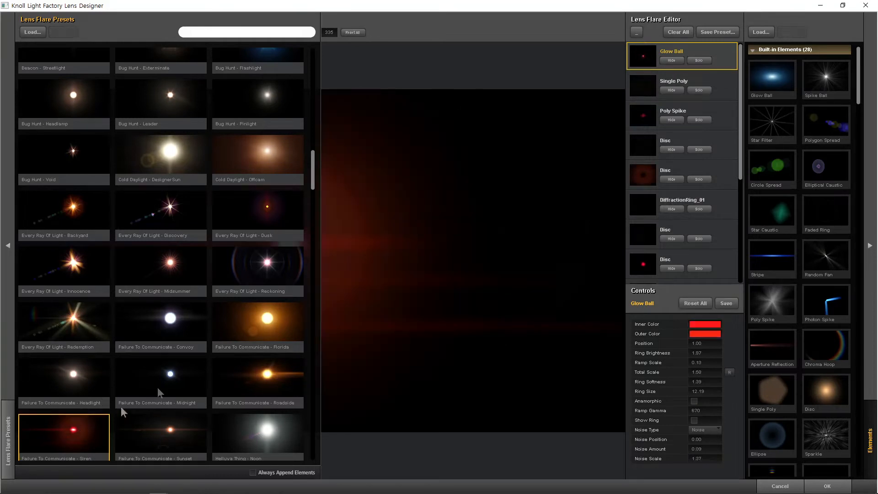
{"action": "mouse_move", "coordinate": [298, 238]}
{"action": "left_mouse_down"}
{"action": "mouse_move", "coordinate": [288, 239]}
{"action": "mouse_move", "coordinate": [309, 241]}
{"action": "left_mouse_up"}
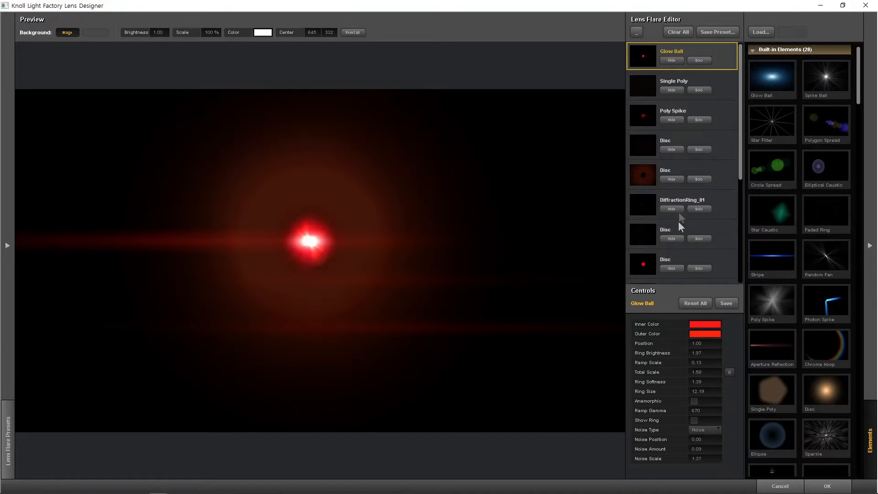
Hide the flare's Rectangular Spread, Random Fan, Poly Spike, three Stripes and lowest Disc, and move its center to about 632, 339
{"action": "left_click_drag", "start_coordinate": [739, 99], "coordinate": [732, 230]}
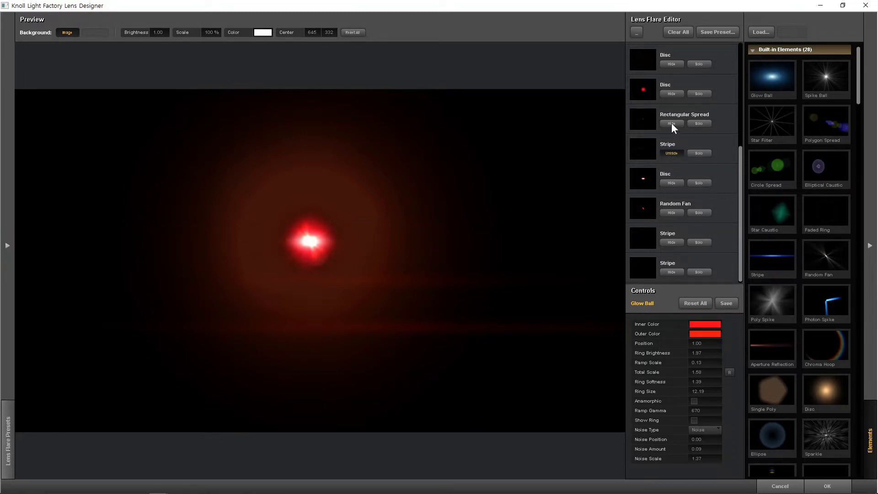
{"action": "left_click", "coordinate": [671, 183]}
{"action": "left_click", "coordinate": [672, 213]}
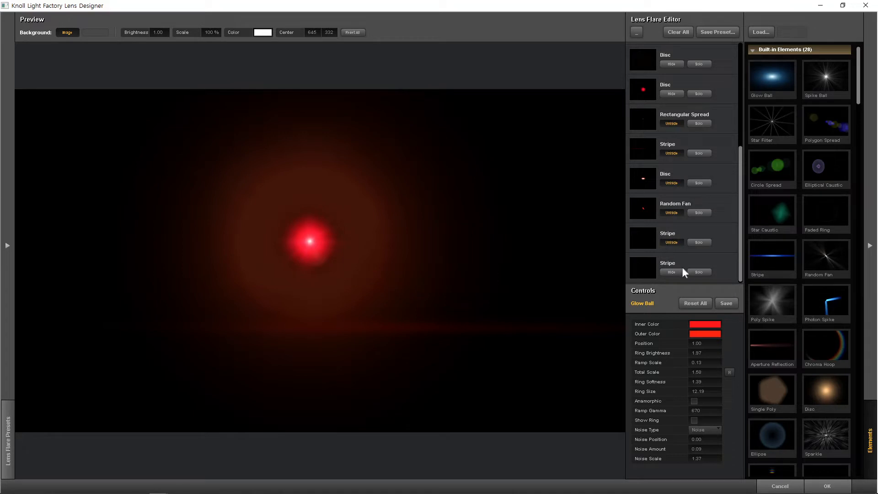
{"action": "mouse_move", "coordinate": [326, 247]}
{"action": "left_mouse_down"}
{"action": "mouse_move", "coordinate": [314, 284]}
{"action": "mouse_move", "coordinate": [313, 248]}
{"action": "left_mouse_up"}
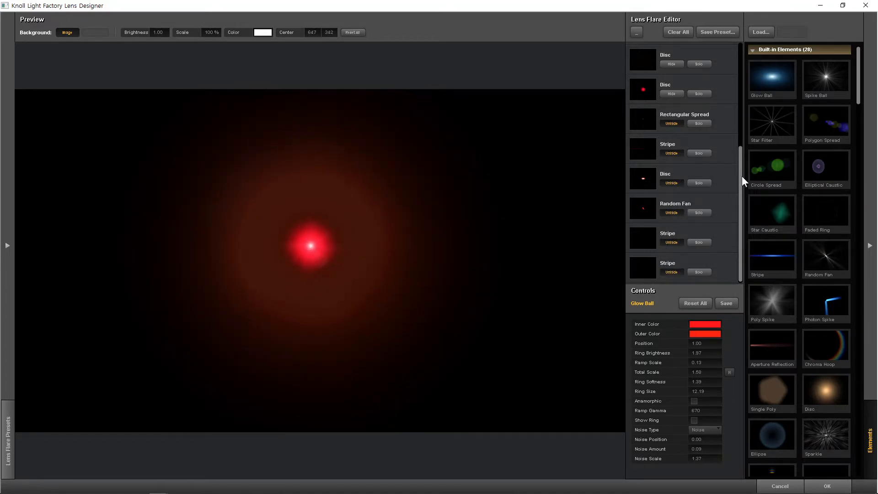
{"action": "left_click_drag", "start_coordinate": [741, 175], "coordinate": [745, 81]}
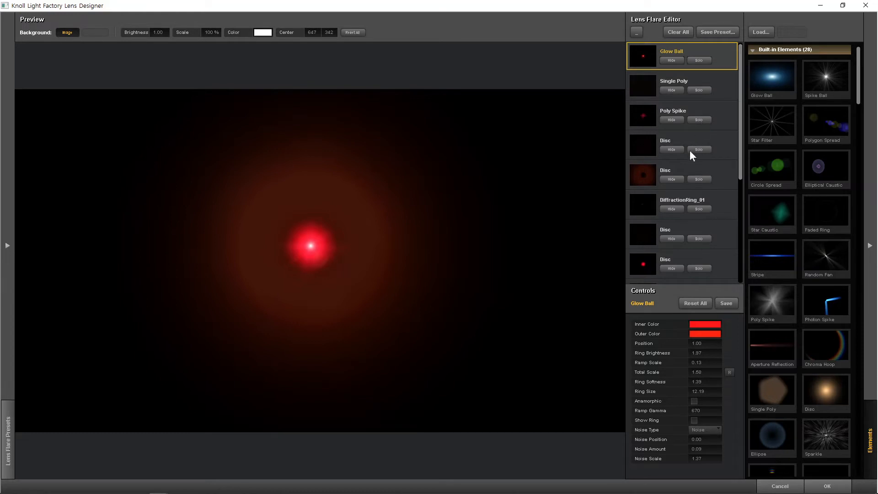
{"action": "left_click", "coordinate": [670, 118]}
{"action": "left_click_drag", "start_coordinate": [297, 280], "coordinate": [295, 254]}
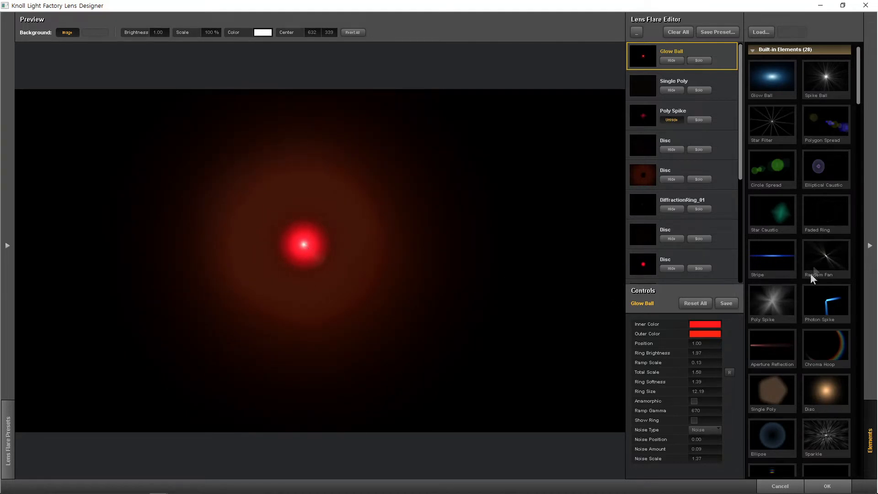
Add the built-in Star Filter (new) element to the current flare and change its color to orange
{"action": "left_click_drag", "start_coordinate": [859, 91], "coordinate": [865, 134]}
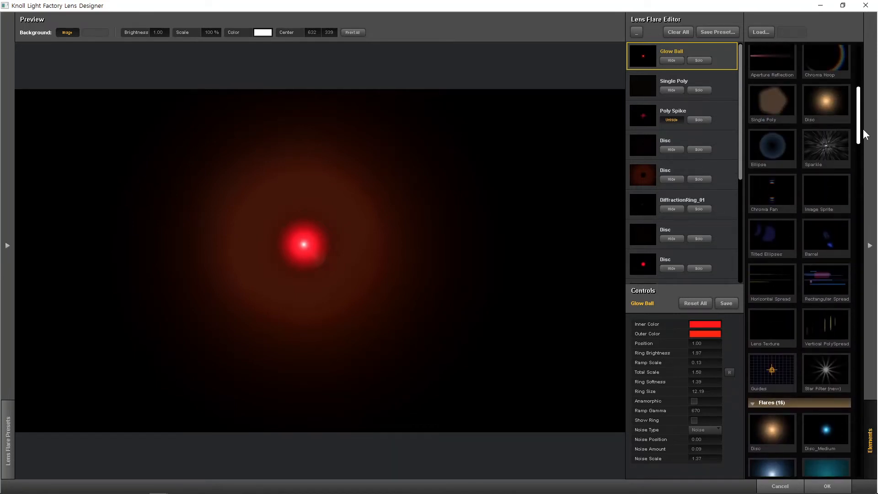
{"action": "right_click", "coordinate": [828, 369]}
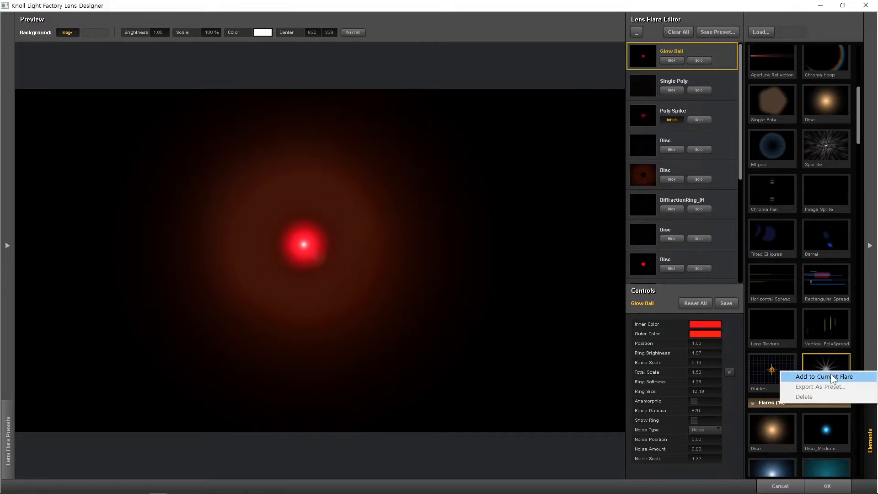
{"action": "left_click", "coordinate": [831, 376]}
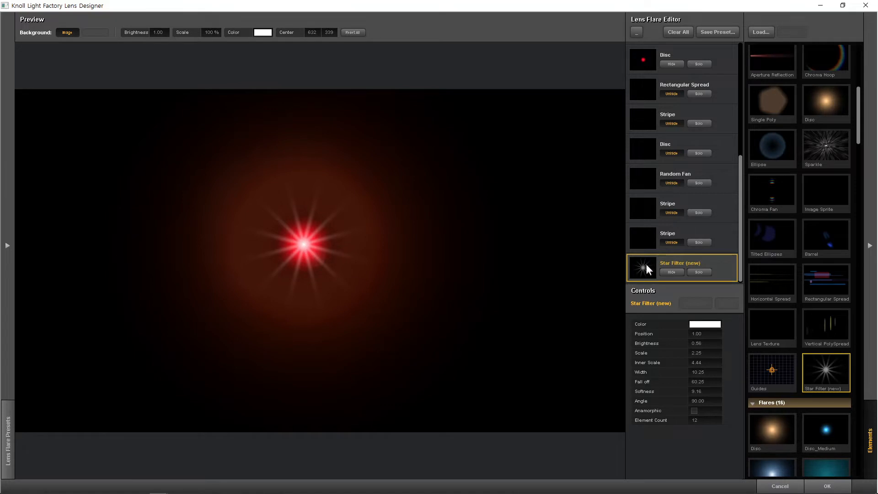
{"action": "left_click", "coordinate": [698, 326]}
{"action": "left_click_drag", "start_coordinate": [204, 104], "coordinate": [136, 45]}
{"action": "left_click", "coordinate": [238, 58]}
{"action": "left_click", "coordinate": [25, 196]}
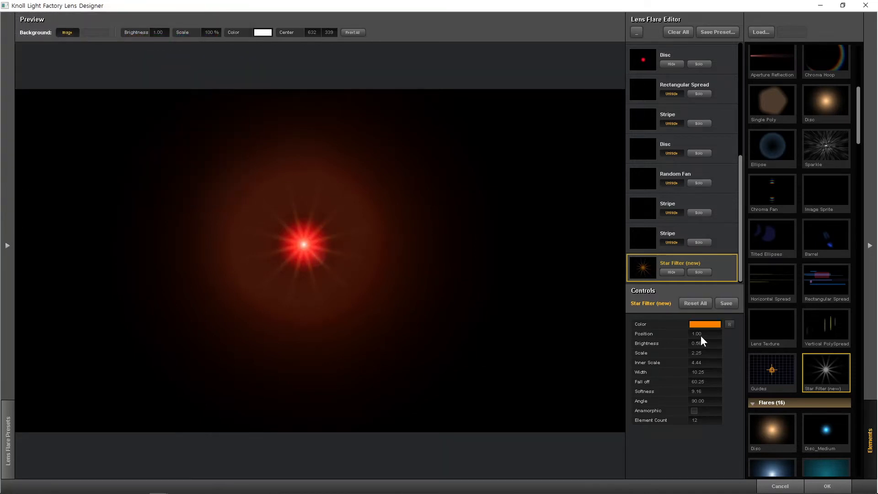
Set the Star Filter (new) element's Position to -3.00, adjust its Brightness, and hide the element
{"action": "left_click_drag", "start_coordinate": [701, 336], "coordinate": [711, 342]}
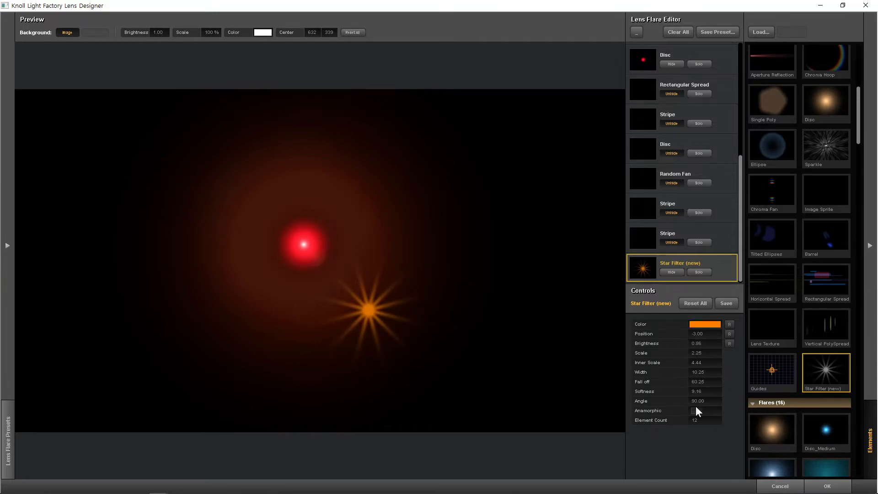
{"action": "left_click", "coordinate": [671, 273]}
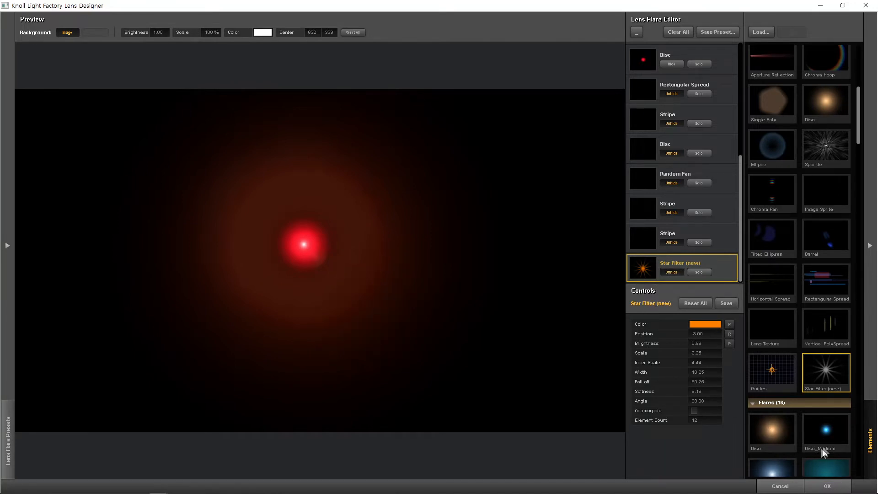
Move the flare center to about 645, 368 in the Lens Designer preview and apply the customized flare to the layer
{"action": "left_click_drag", "start_coordinate": [328, 262], "coordinate": [310, 258]}
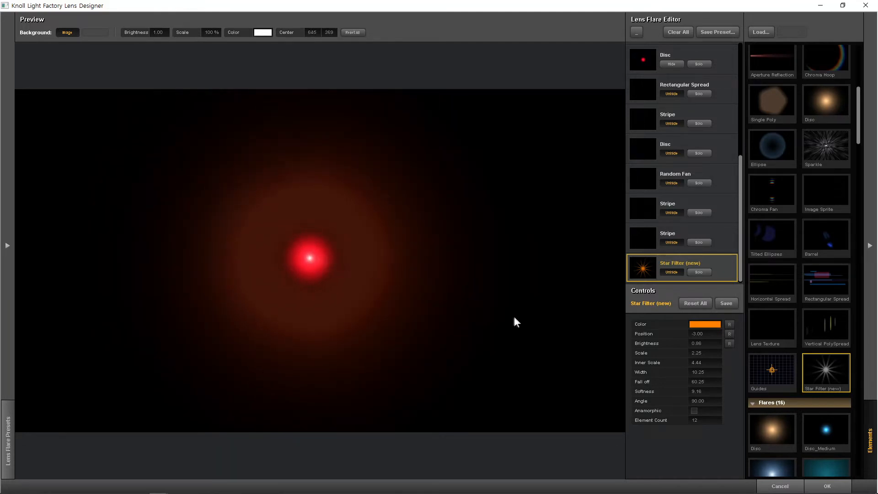
{"action": "left_click", "coordinate": [828, 486]}
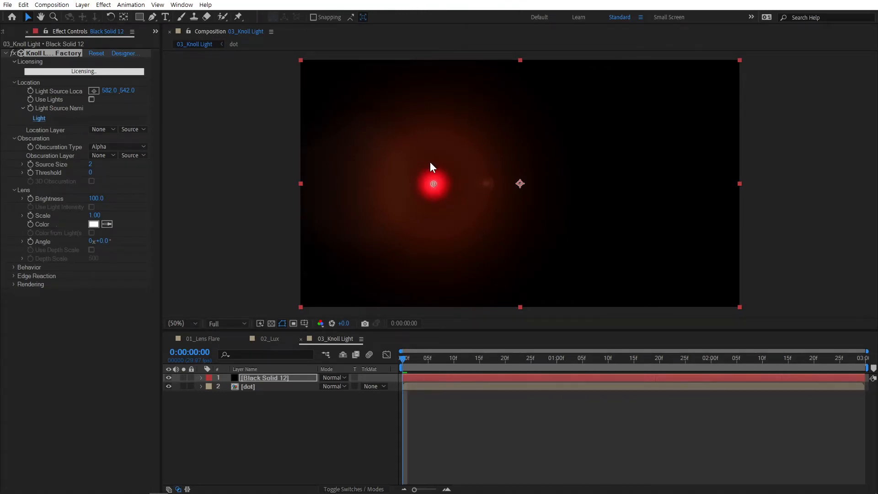
Reposition the Knoll Light Factory light source to the middle of the composition, at about 958, 548
{"action": "left_click_drag", "start_coordinate": [432, 185], "coordinate": [522, 183]}
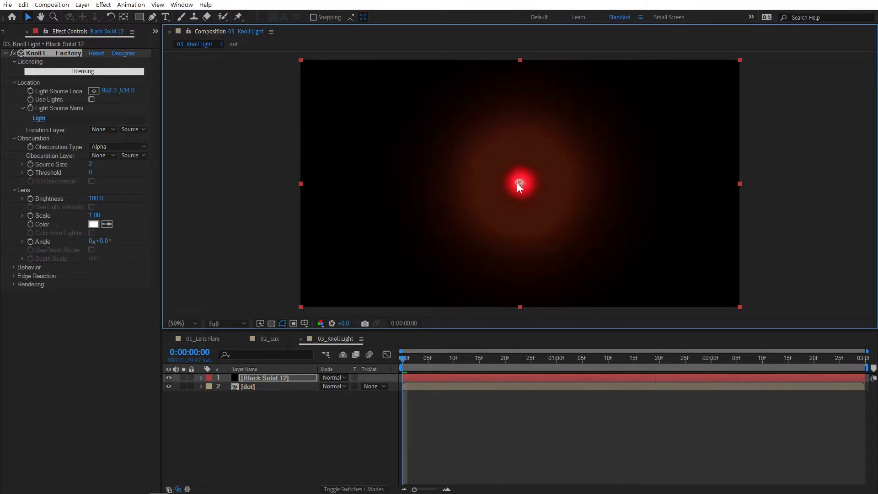
{"action": "left_click", "coordinate": [94, 90]}
{"action": "left_click", "coordinate": [407, 110]}
{"action": "left_click_drag", "start_coordinate": [408, 110], "coordinate": [492, 166]}
{"action": "left_click_drag", "start_coordinate": [554, 193], "coordinate": [523, 171]}
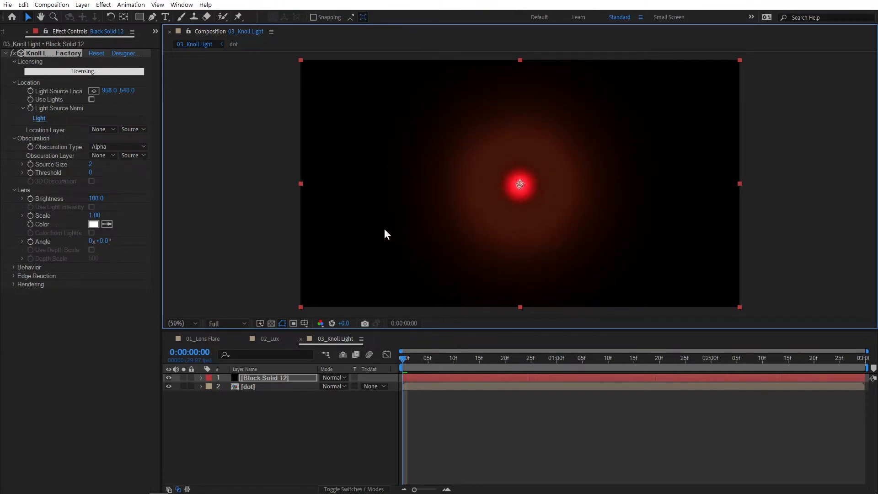
Briefly hide Black Solid 12 to check the spheres beneath it, and set its blending mode to Screen
{"action": "left_click", "coordinate": [168, 378]}
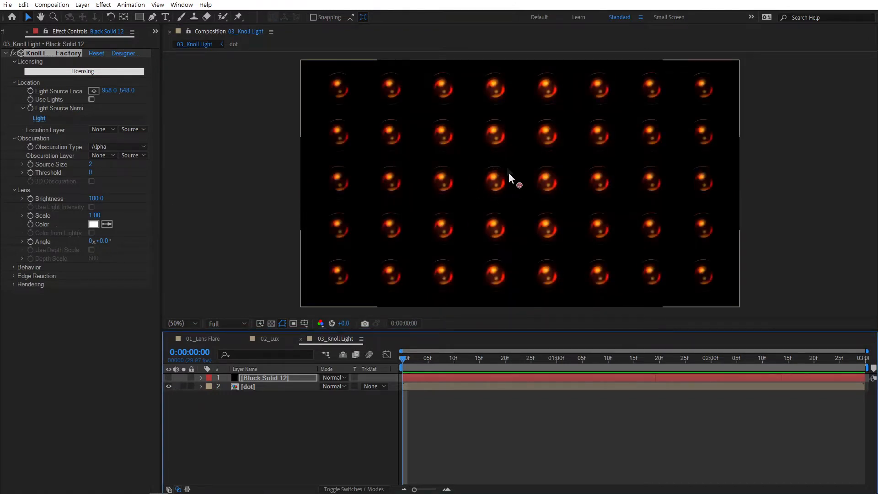
{"action": "left_click", "coordinate": [169, 378]}
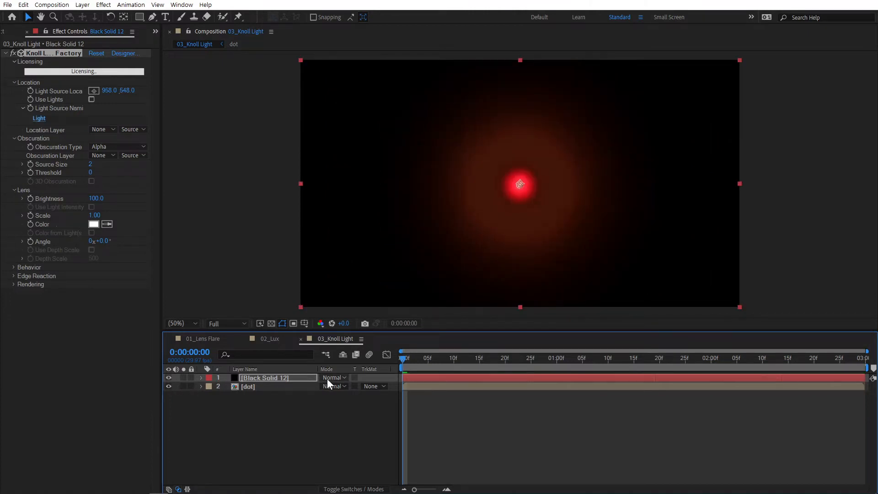
{"action": "left_click", "coordinate": [327, 378]}
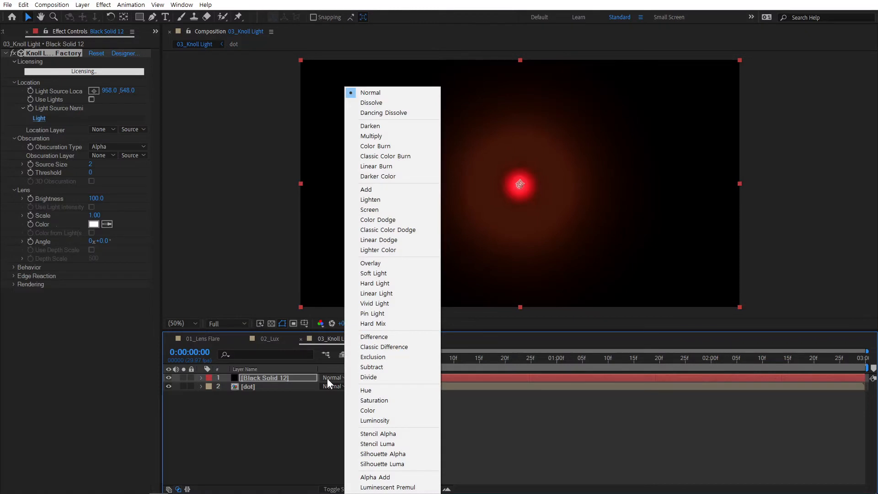
{"action": "left_click", "coordinate": [388, 210]}
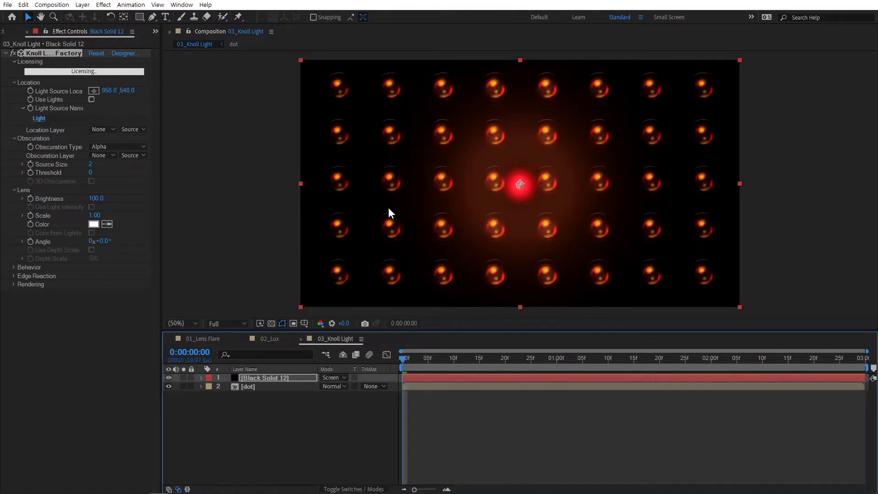
Move the light source onto the middle row's fourth sphere at about 852, 532, and set Brightness to 89 and Scale to 0.81
{"action": "left_click_drag", "start_coordinate": [520, 183], "coordinate": [495, 177]}
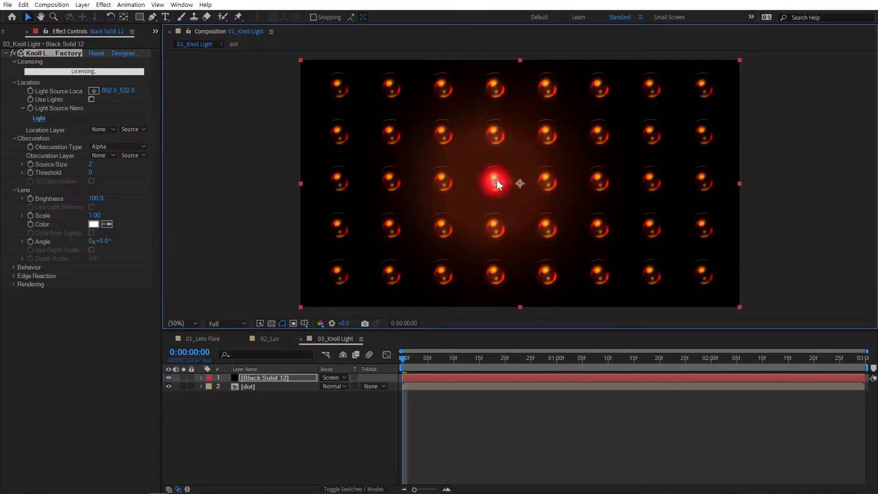
{"action": "left_click_drag", "start_coordinate": [98, 202], "coordinate": [94, 220]}
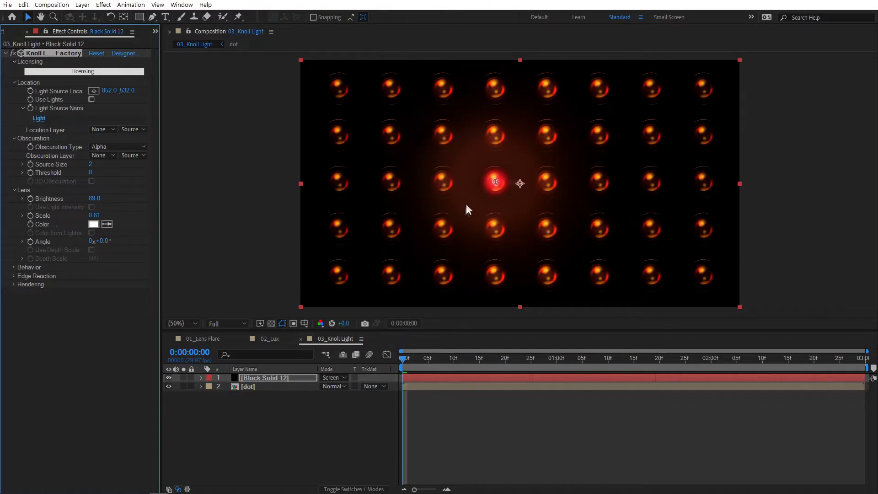
Change Black Solid 12's blending mode to Add and set the flare's Brightness to 129
{"action": "left_click", "coordinate": [331, 377]}
{"action": "left_click", "coordinate": [385, 190]}
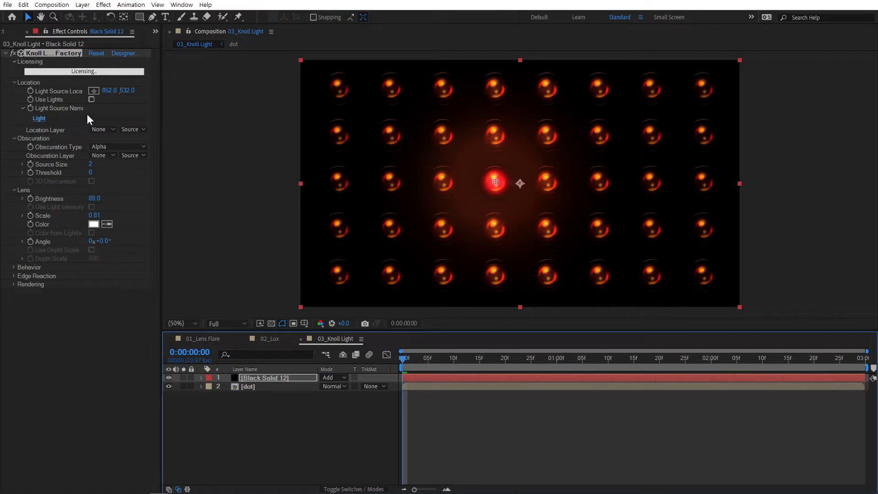
{"action": "left_click_drag", "start_coordinate": [94, 198], "coordinate": [114, 201]}
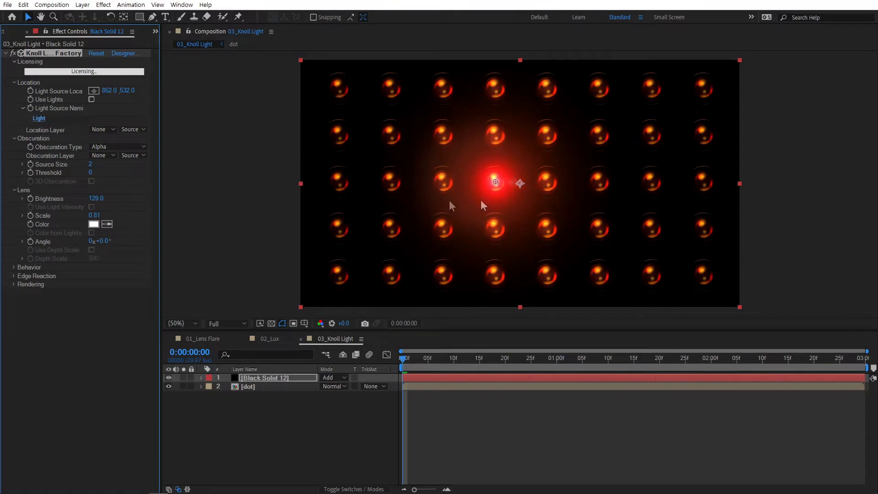
{"action": "left_click", "coordinate": [268, 463]}
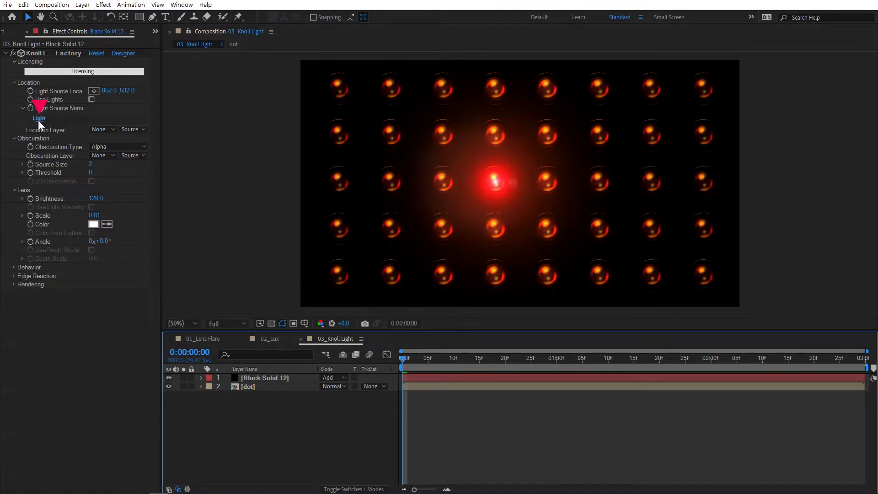
Create a pinkish-red point light named Point Light 1 and place it on the sixth sphere of the middle row
{"action": "right_click", "coordinate": [246, 414]}
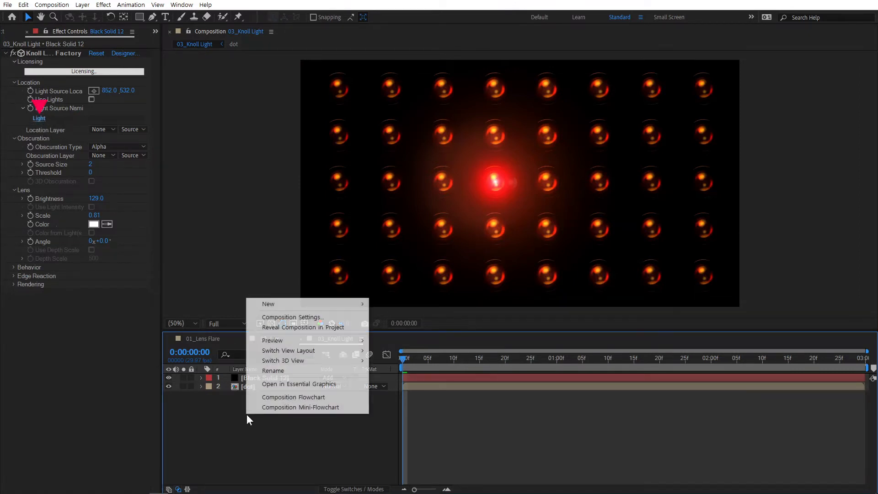
{"action": "mouse_move", "coordinate": [289, 308]}
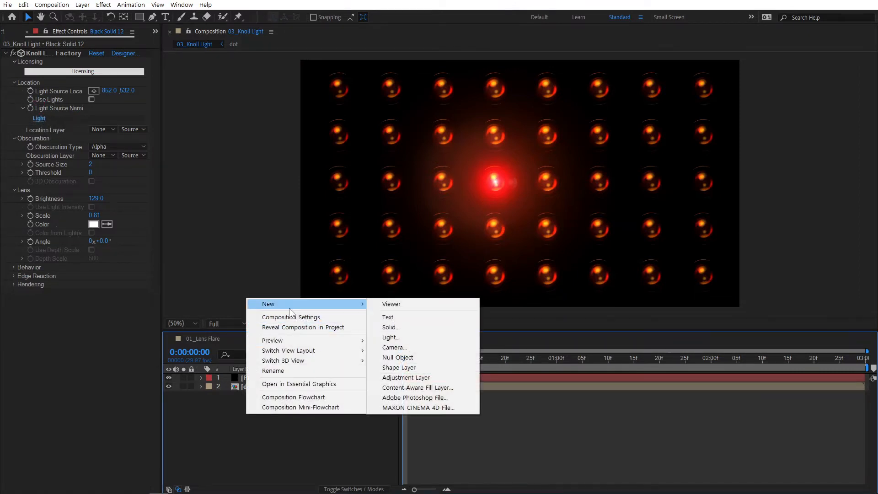
{"action": "left_click", "coordinate": [408, 339]}
{"action": "left_click", "coordinate": [431, 176]}
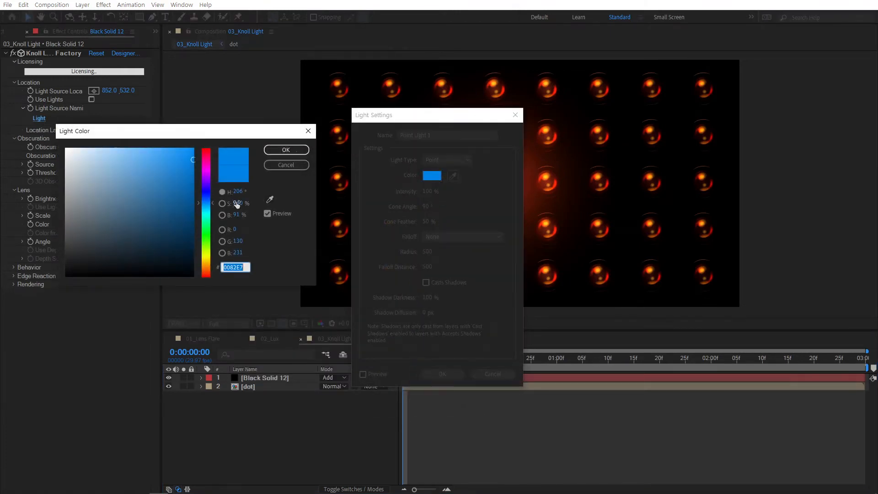
{"action": "left_click_drag", "start_coordinate": [205, 174], "coordinate": [208, 156]}
{"action": "left_click", "coordinate": [189, 156]}
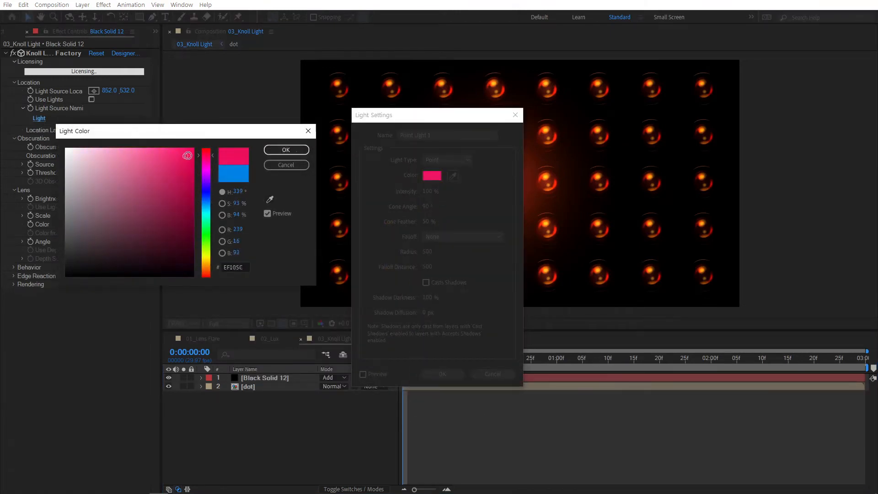
{"action": "left_click", "coordinate": [303, 151]}
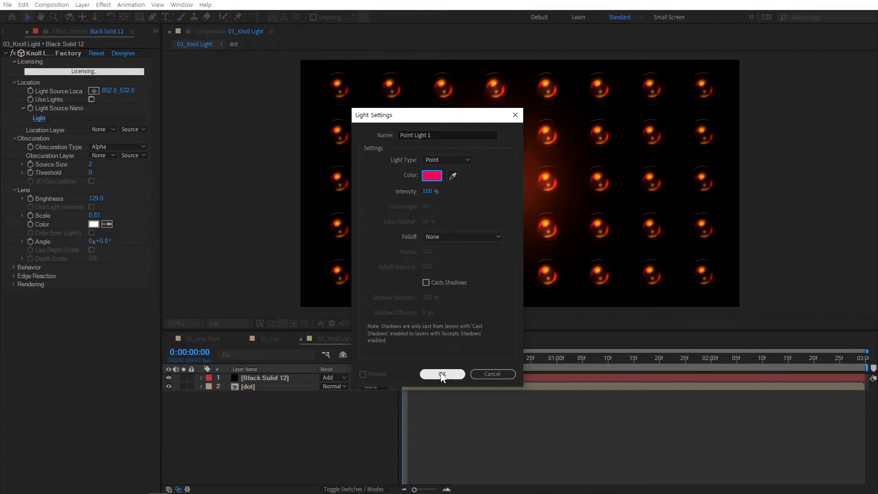
{"action": "left_click", "coordinate": [443, 374]}
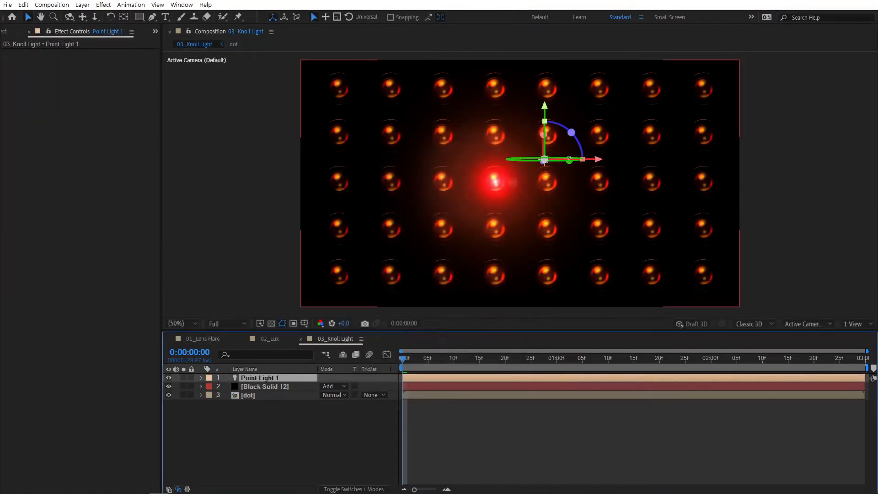
{"action": "left_click_drag", "start_coordinate": [545, 111], "coordinate": [545, 133]}
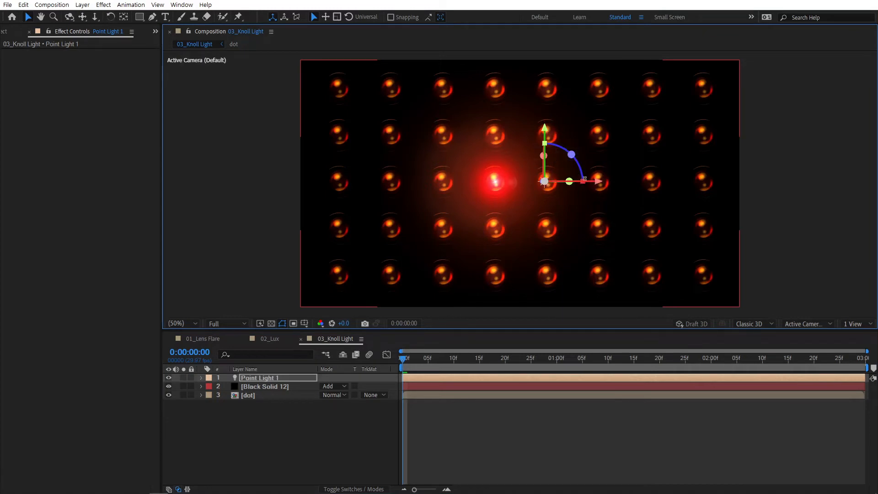
{"action": "left_click_drag", "start_coordinate": [584, 179], "coordinate": [642, 183]}
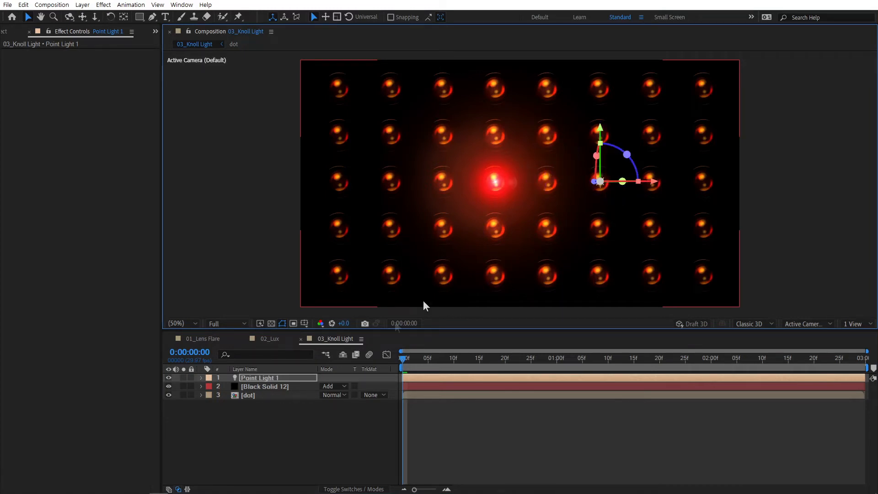
Enable Use Lights in Black Solid 12's Knoll Light Factory effect and review its light source name, keeping Light as the name to match
{"action": "left_click", "coordinate": [273, 387]}
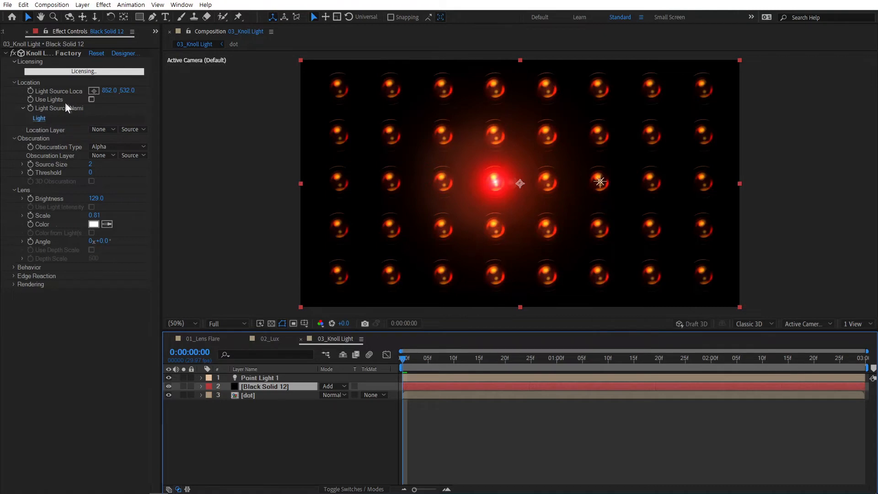
{"action": "left_click", "coordinate": [92, 99]}
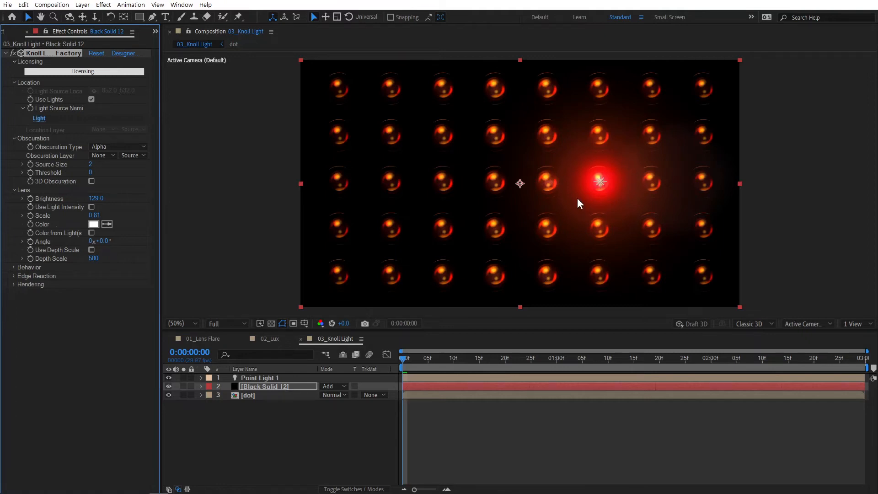
{"action": "left_click", "coordinate": [39, 119]}
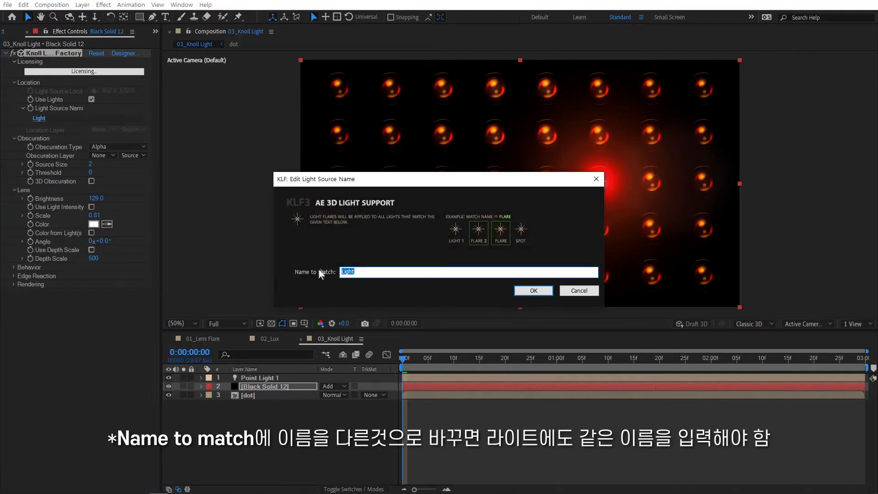
{"action": "left_click", "coordinate": [363, 273]}
{"action": "left_click", "coordinate": [533, 290]}
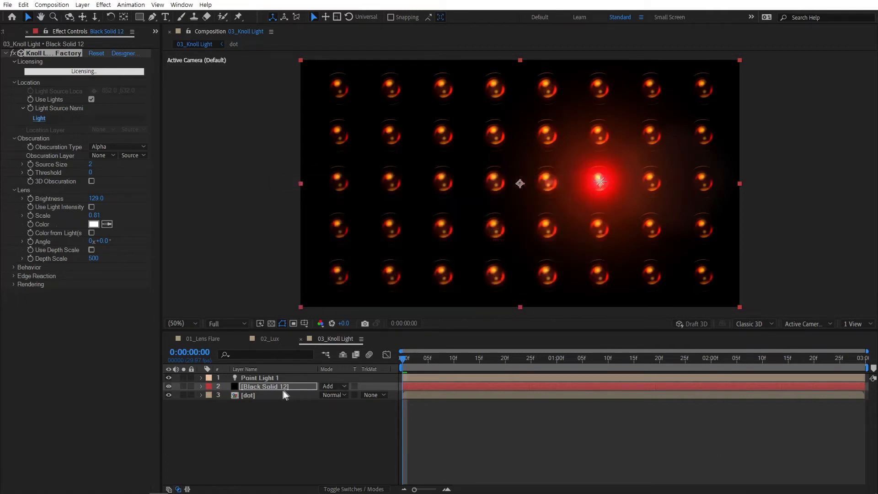
Rename the Point Light 1 layer as Point to test the flare's dependence on the light's name
{"action": "left_click", "coordinate": [253, 378]}
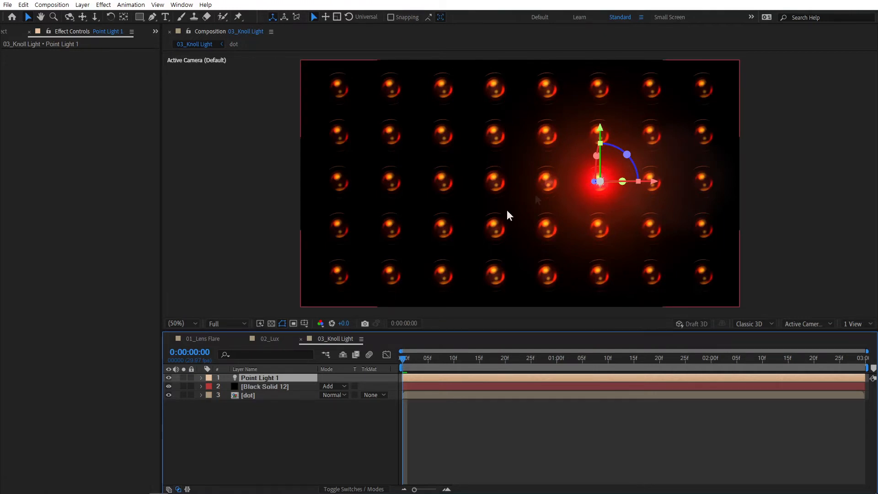
{"action": "key", "text": "Return"}
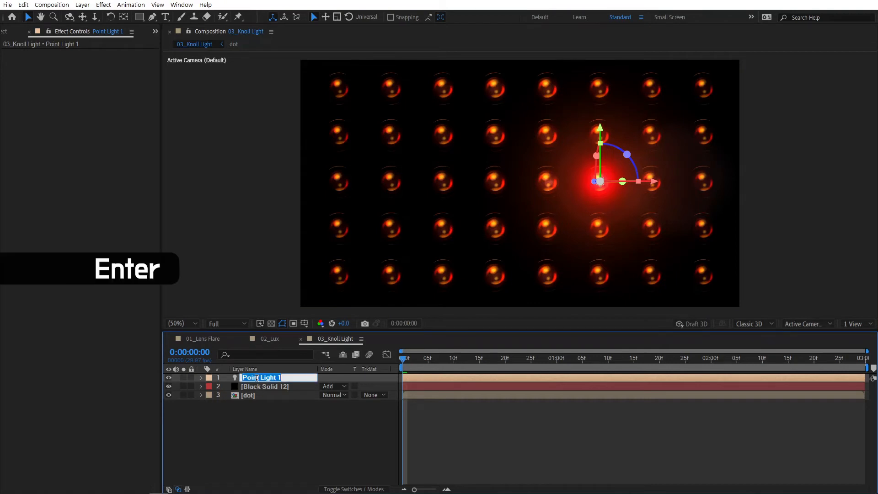
{"action": "left_click_drag", "start_coordinate": [261, 377], "coordinate": [305, 377]}
{"action": "key", "text": "BackSpace"}
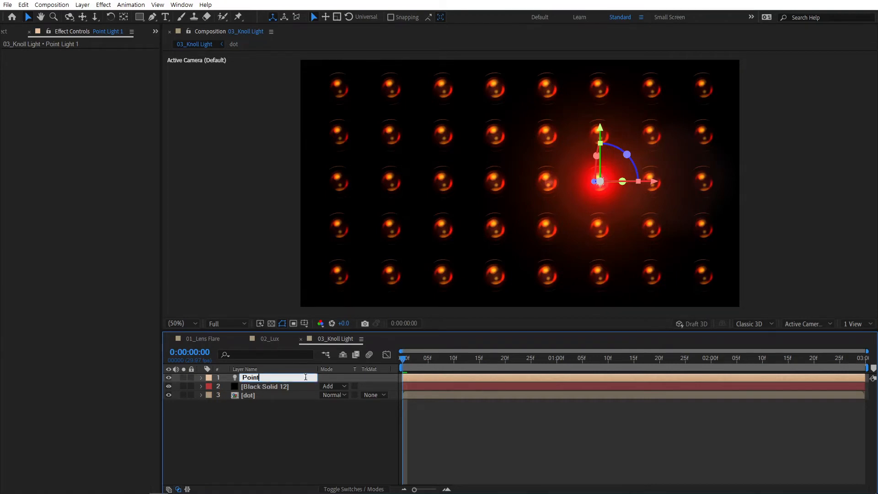
{"action": "key", "text": "Return"}
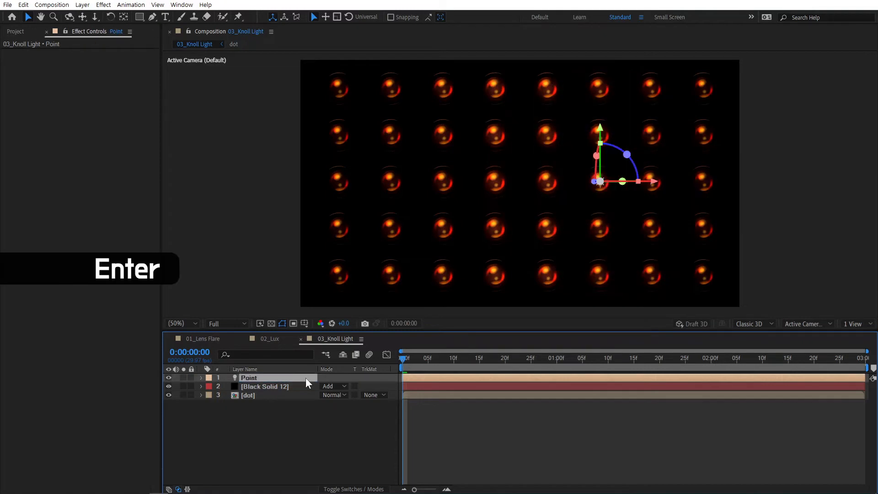
{"action": "left_click", "coordinate": [306, 416]}
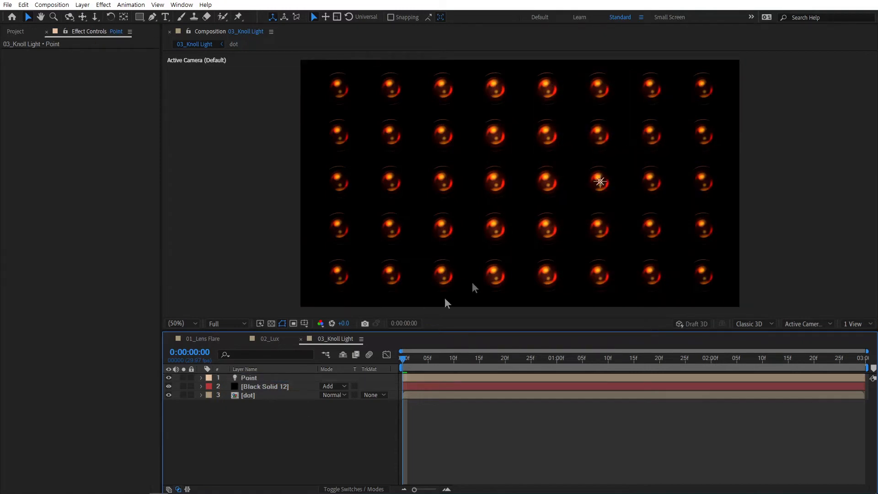
Rename the light layer as Light to match the effect's light source name, and select Black Solid 12
{"action": "left_click", "coordinate": [281, 386]}
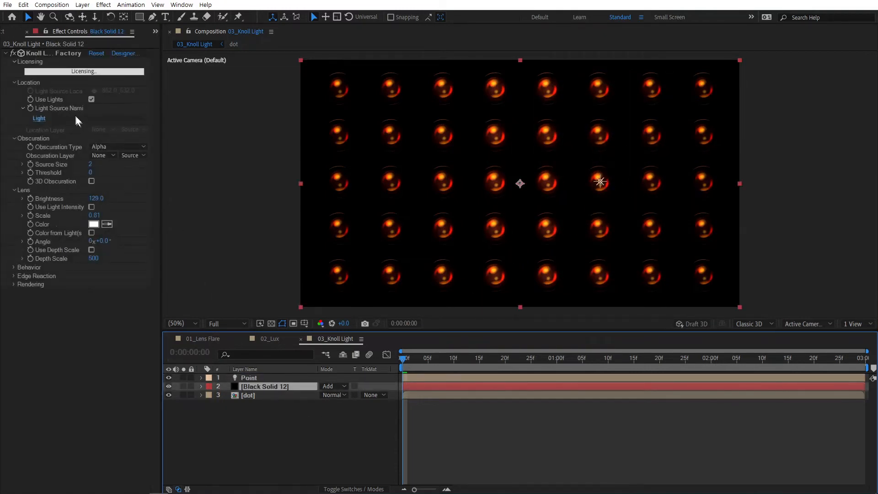
{"action": "left_click", "coordinate": [248, 377]}
{"action": "key", "text": "Return"}
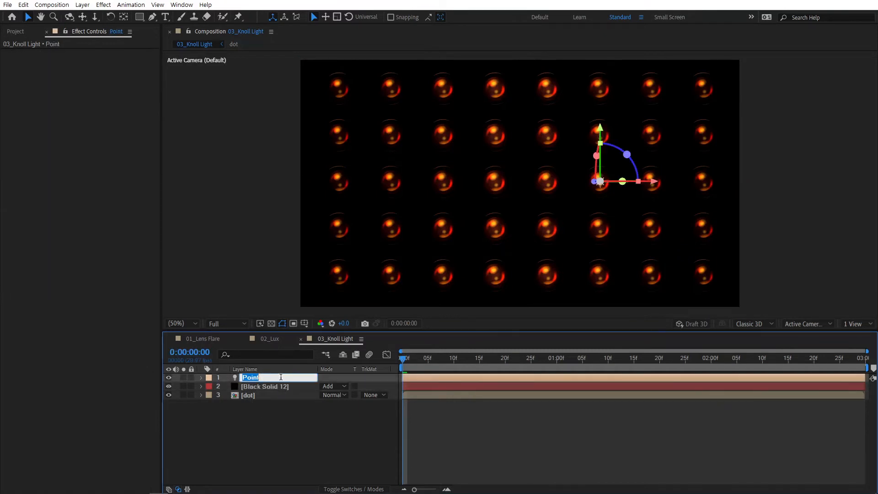
{"action": "type", "text": "Light"}
{"action": "key", "text": "Return"}
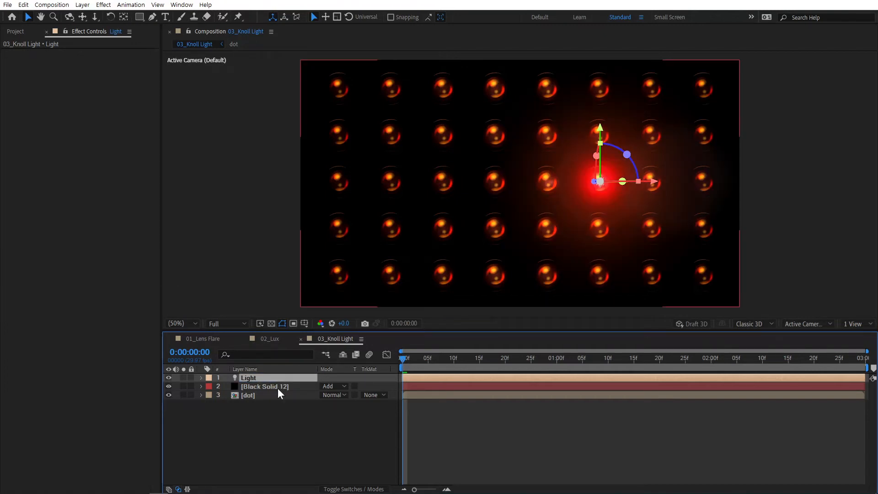
{"action": "left_click", "coordinate": [278, 387]}
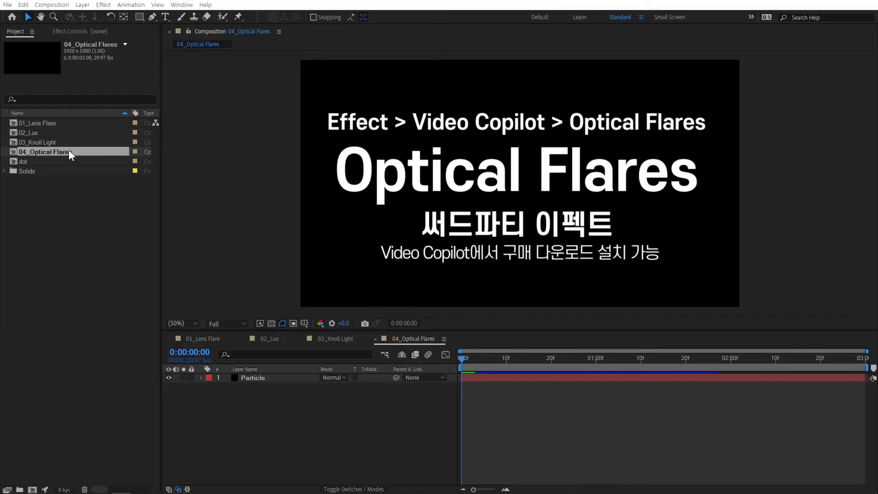
Scrub the 04_Optical Flares composition to 0:00:00:08 to preview the Particle layer
{"action": "left_click_drag", "start_coordinate": [473, 361], "coordinate": [498, 364]}
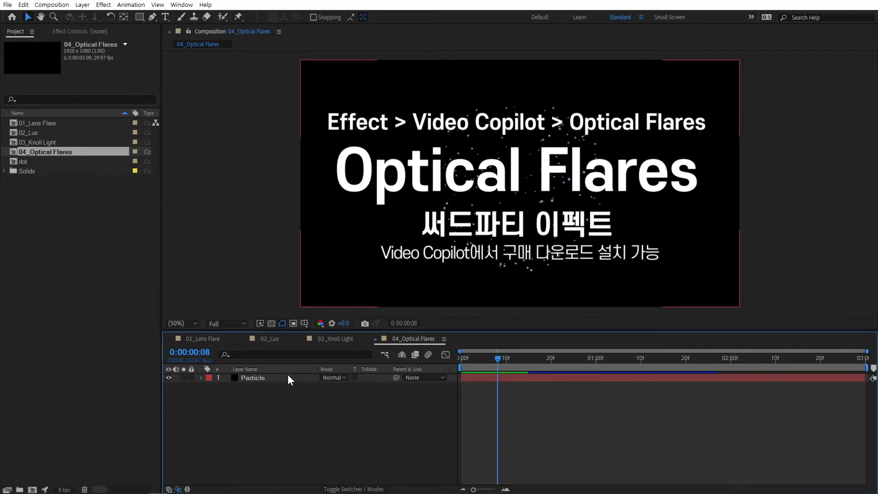
Scrub the composition to 0:00:01:10 to preview the particles, return to 0:00:00:00 and hide the Particle layer
{"action": "left_click_drag", "start_coordinate": [497, 360], "coordinate": [641, 370]}
{"action": "left_click", "coordinate": [308, 378]}
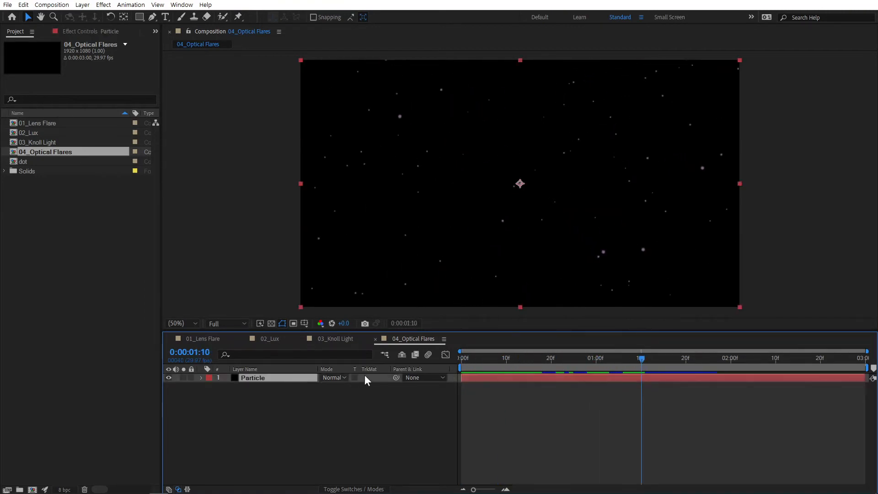
{"action": "key", "text": "Home"}
{"action": "left_click", "coordinate": [306, 412]}
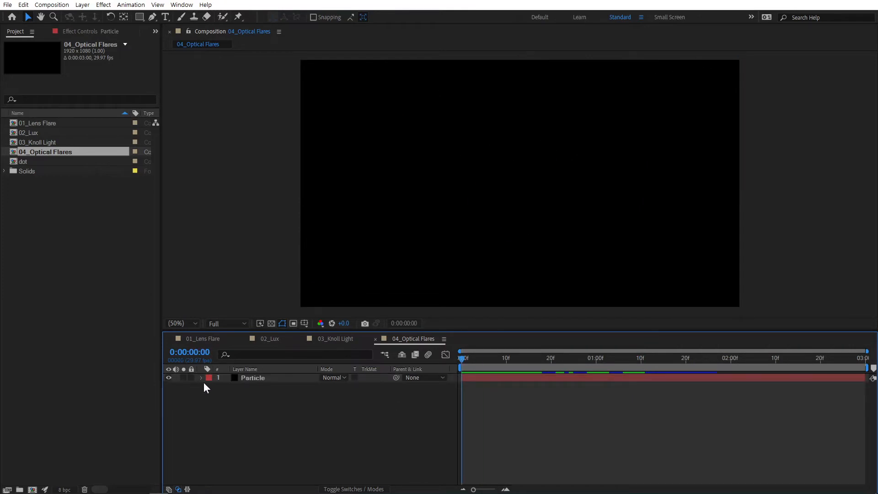
{"action": "left_click", "coordinate": [169, 378]}
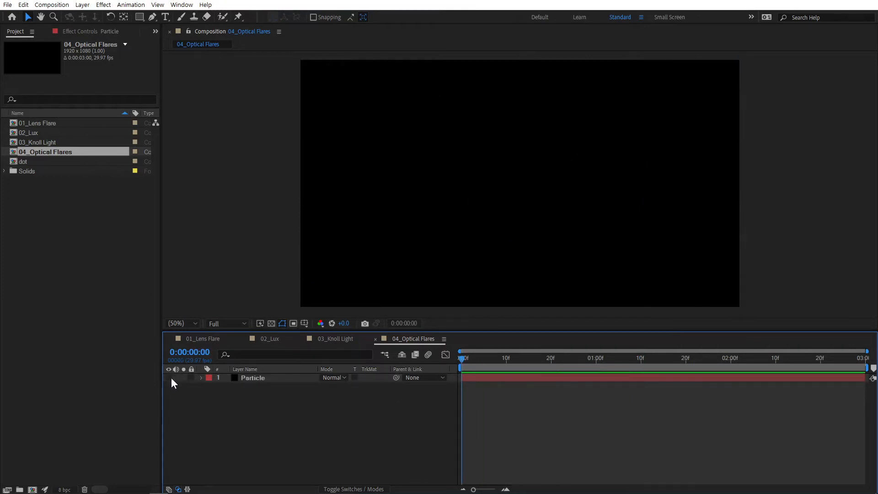
Add a new 1920 x 1080 px black solid above the Particle layer
{"action": "right_click", "coordinate": [252, 408]}
{"action": "mouse_move", "coordinate": [304, 297]}
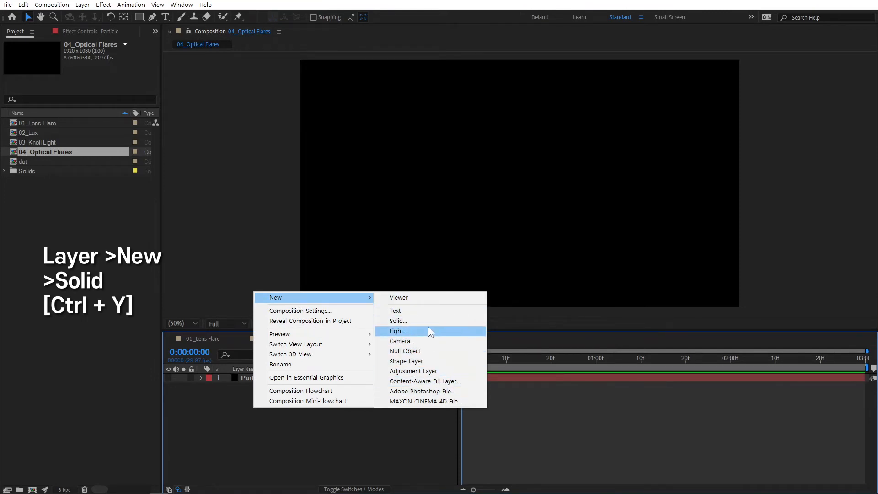
{"action": "left_click", "coordinate": [412, 321]}
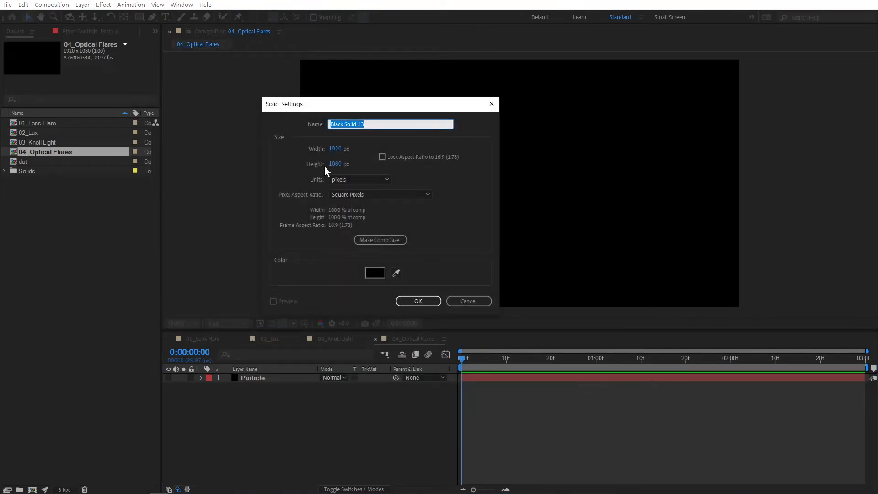
{"action": "left_click", "coordinate": [418, 301]}
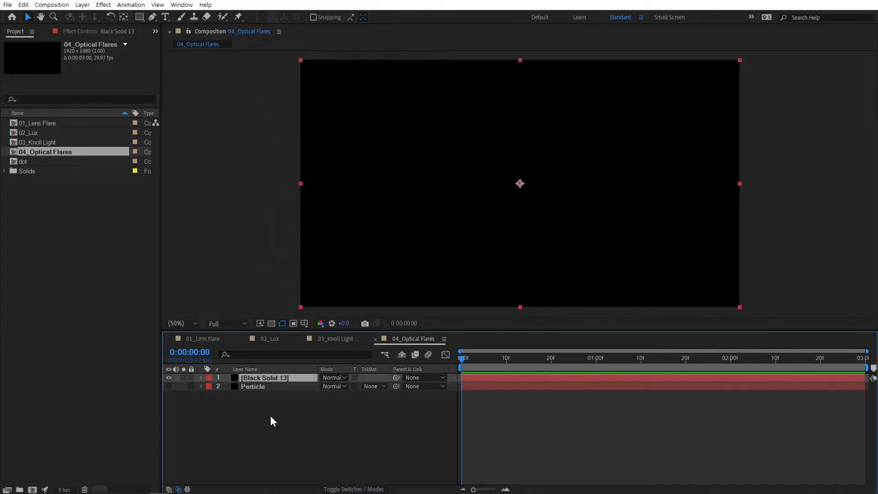
Apply the Video Copilot Optical Flares effect to the new black solid
{"action": "left_click", "coordinate": [104, 5]}
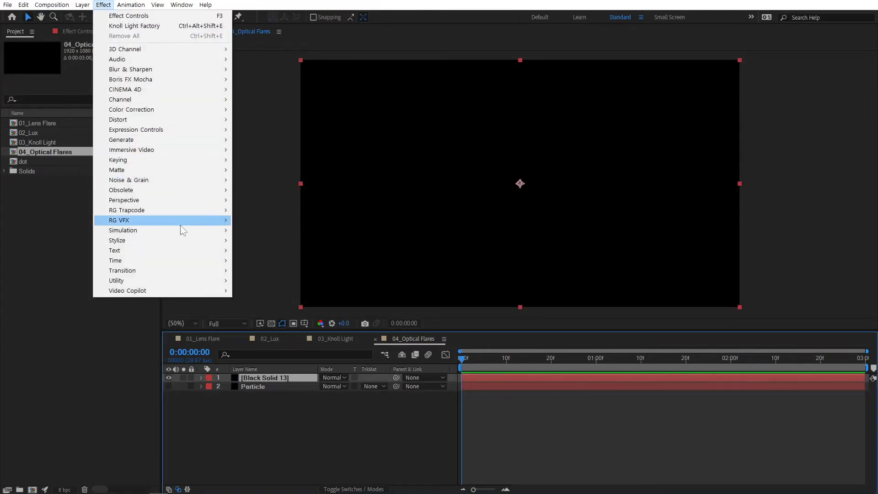
{"action": "mouse_move", "coordinate": [192, 291]}
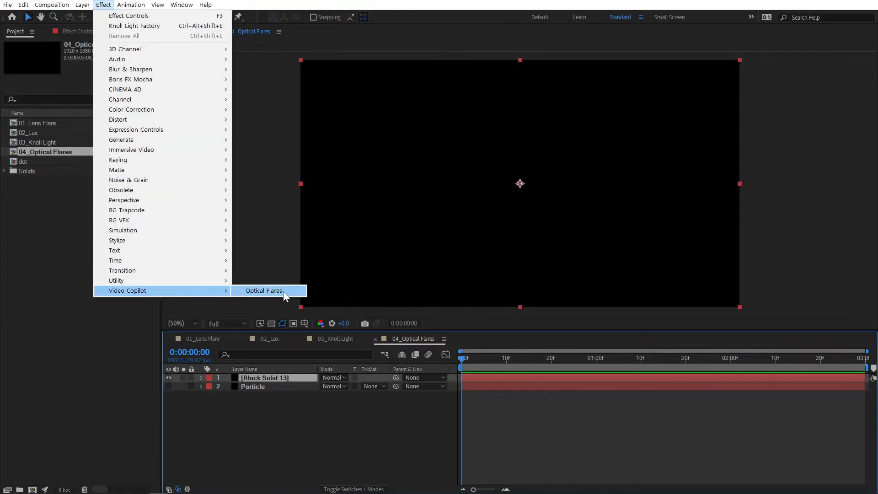
{"action": "left_click", "coordinate": [264, 291]}
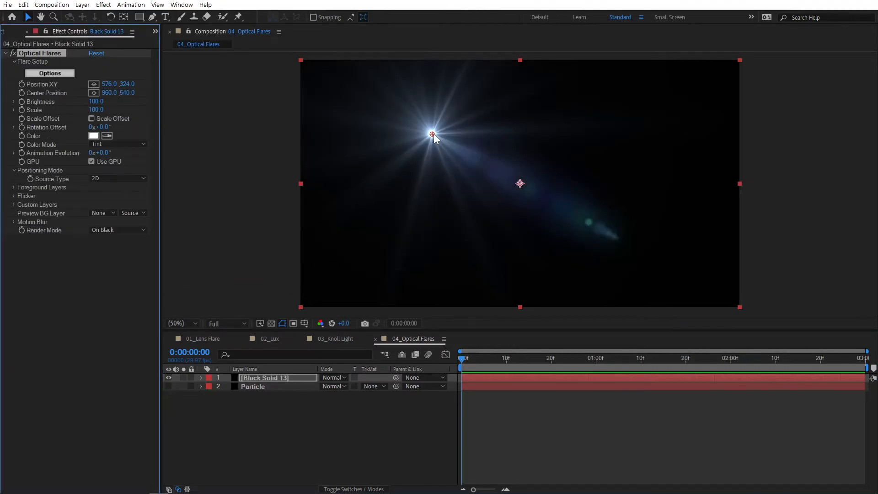
Try out different position, brightness and scale values on the Optical Flares effect, and reset it to its defaults
{"action": "left_click_drag", "start_coordinate": [435, 135], "coordinate": [376, 118]}
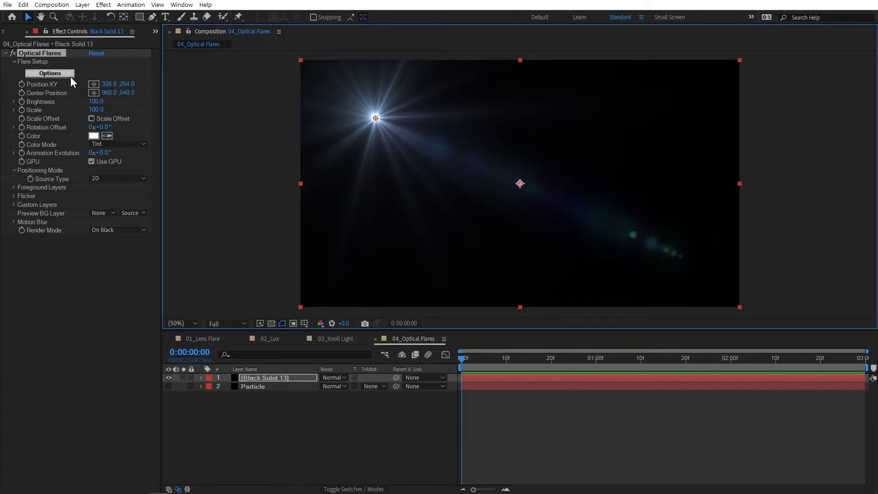
{"action": "left_click_drag", "start_coordinate": [375, 120], "coordinate": [389, 144]}
{"action": "mouse_move", "coordinate": [96, 102]}
{"action": "left_mouse_down"}
{"action": "mouse_move", "coordinate": [107, 105]}
{"action": "mouse_move", "coordinate": [86, 115]}
{"action": "left_mouse_up"}
{"action": "left_click_drag", "start_coordinate": [86, 114], "coordinate": [118, 108]}
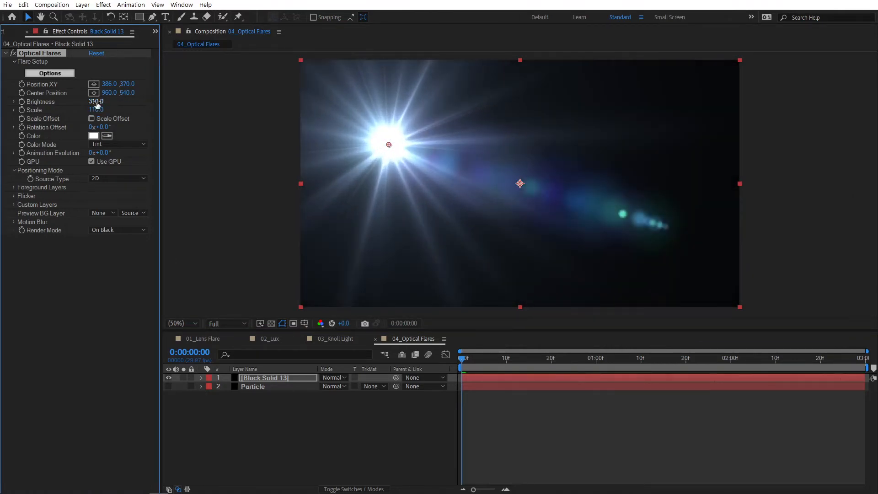
{"action": "left_click", "coordinate": [97, 53]}
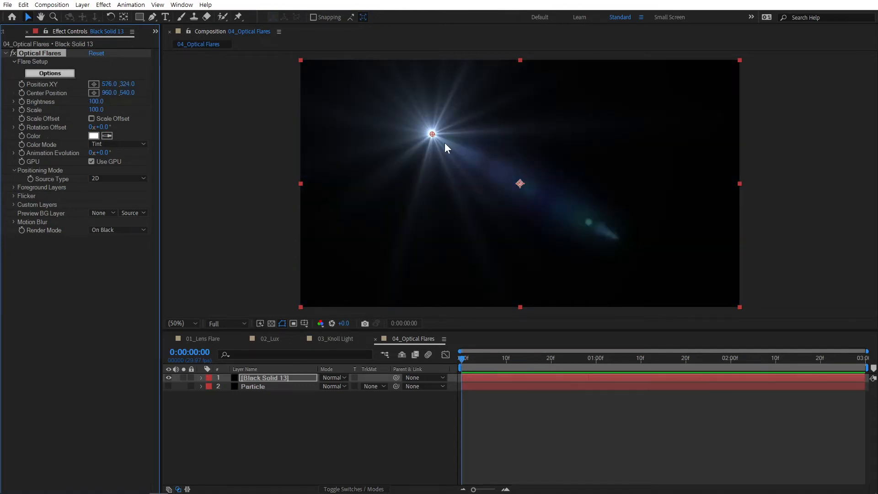
Move the flare to about 404, 440 and open the Optical Flares options in a maximized window
{"action": "left_click_drag", "start_coordinate": [432, 135], "coordinate": [392, 160]}
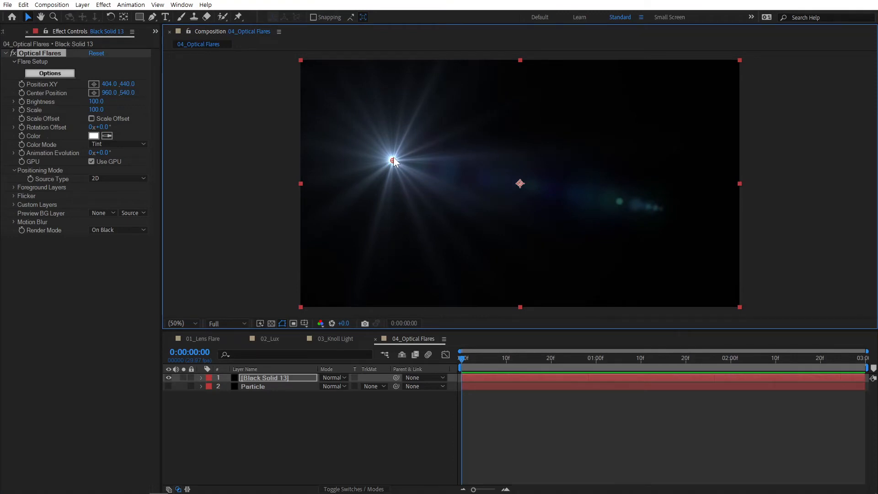
{"action": "left_click", "coordinate": [50, 73]}
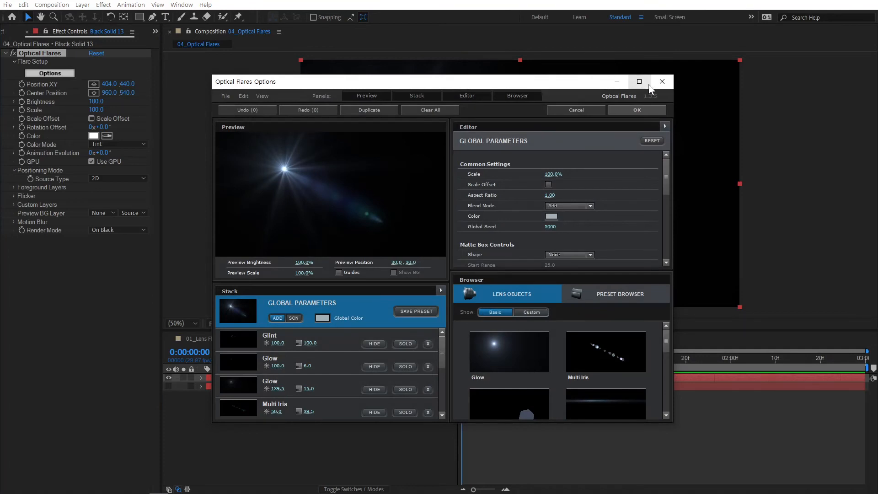
{"action": "left_click", "coordinate": [640, 81]}
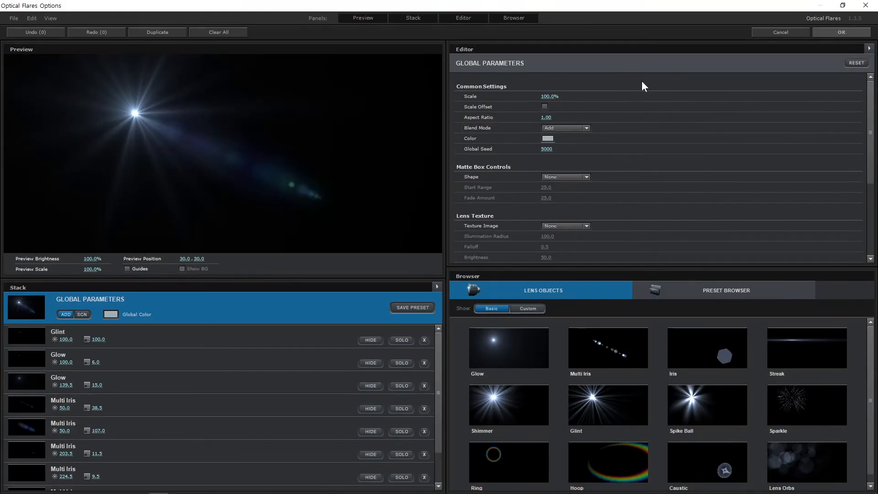
Examine the available lens objects and the presets in the Motion Graphics and Light folders
{"action": "left_click", "coordinate": [685, 288]}
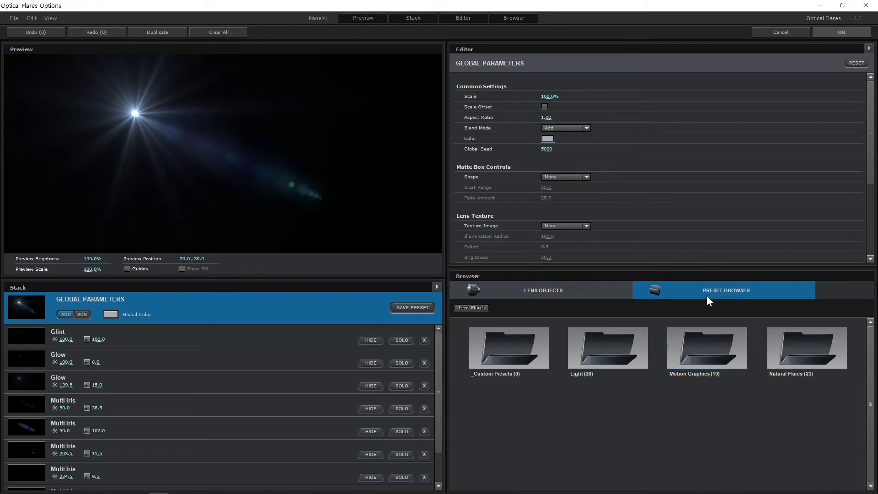
{"action": "left_click", "coordinate": [559, 292]}
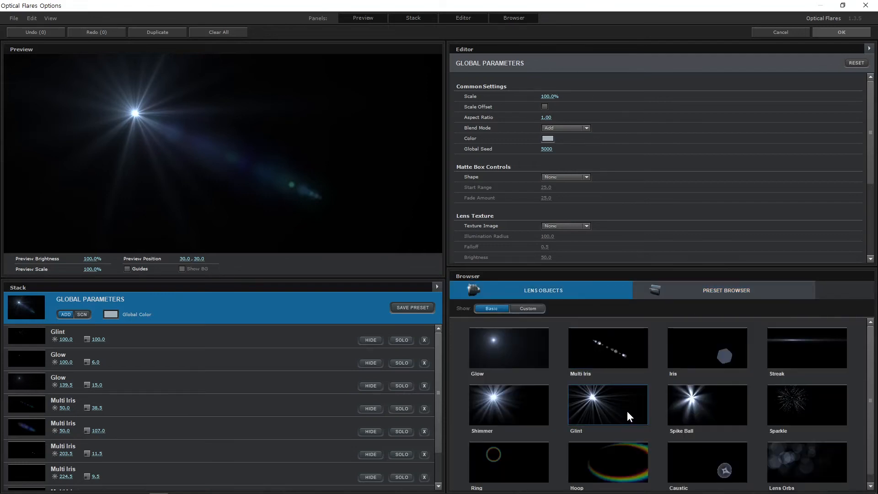
{"action": "left_click", "coordinate": [725, 295]}
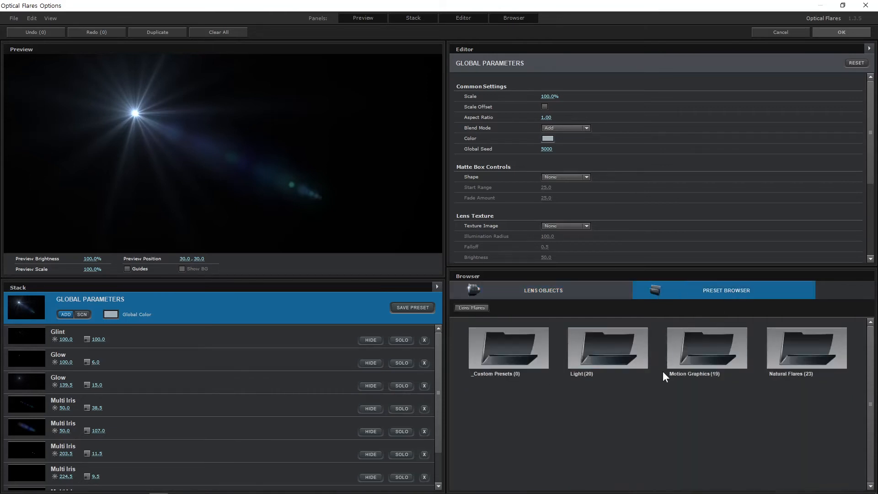
{"action": "left_click", "coordinate": [703, 356]}
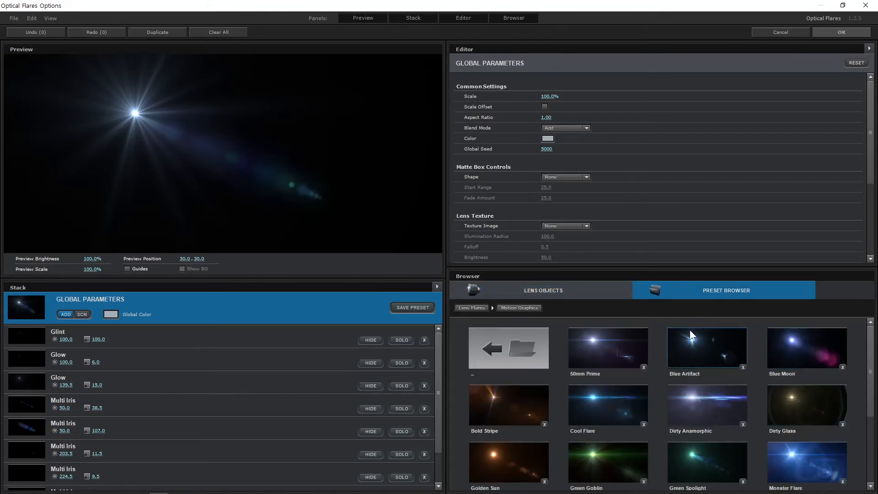
{"action": "left_click", "coordinate": [536, 336]}
{"action": "left_click", "coordinate": [596, 347]}
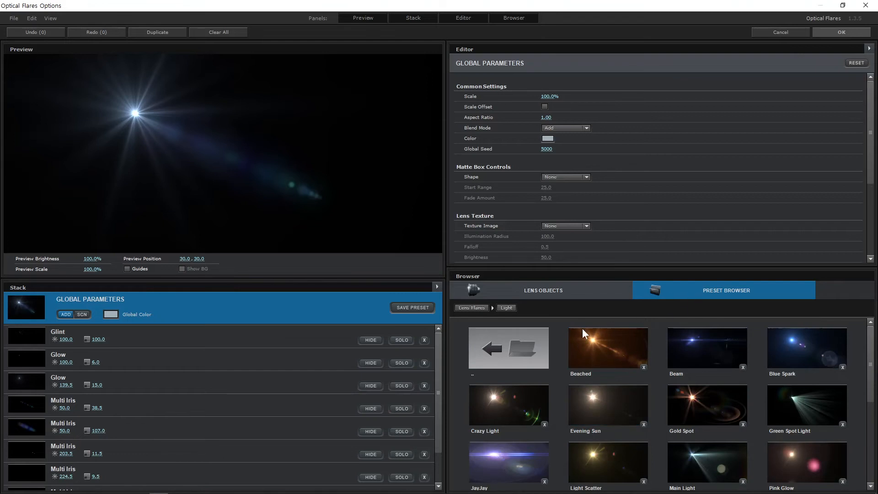
{"action": "left_click", "coordinate": [518, 346]}
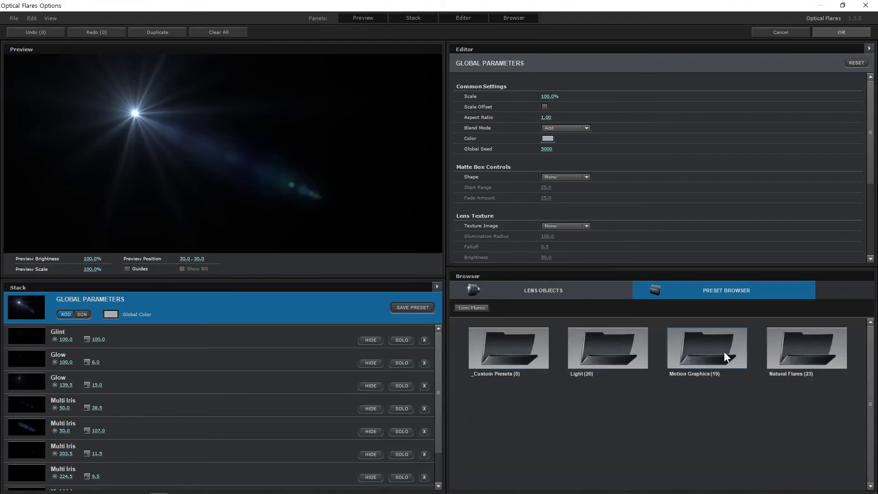
Load the Purple Bird preset from the Light preset folder
{"action": "left_click", "coordinate": [615, 352]}
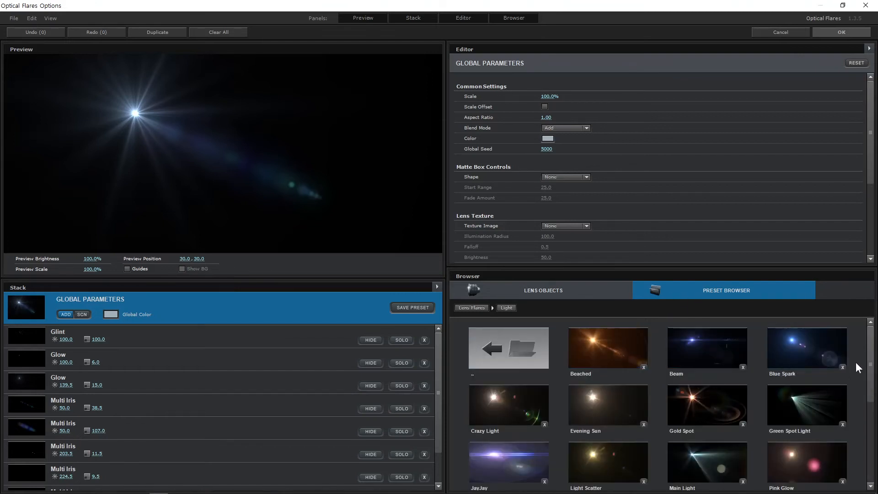
{"action": "left_click_drag", "start_coordinate": [870, 354], "coordinate": [864, 373]}
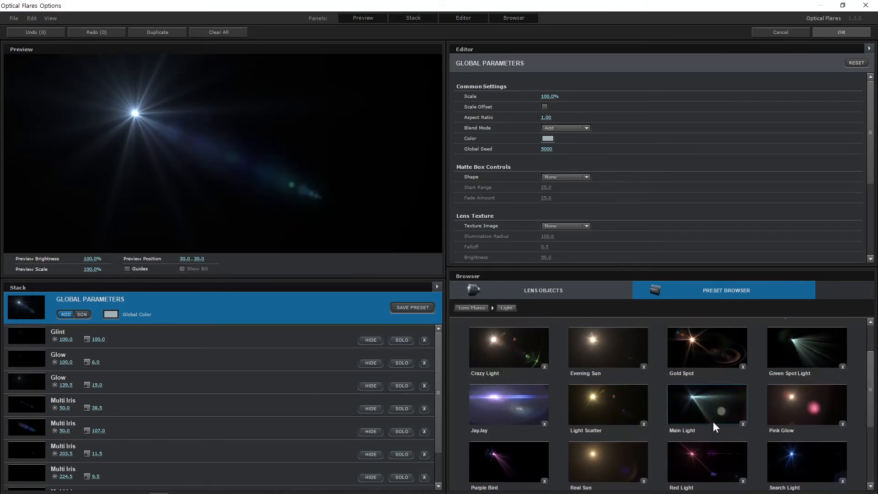
{"action": "left_click", "coordinate": [519, 463]}
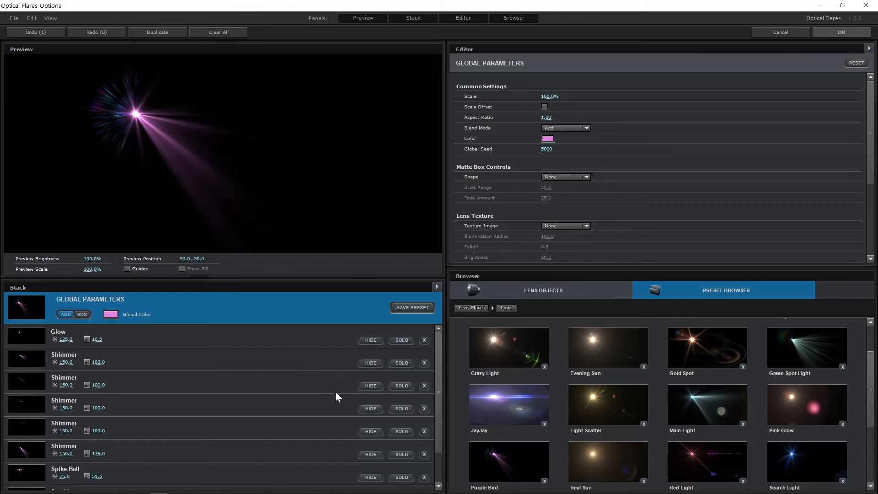
Hide the first, fourth and fifth Shimmer objects and both Sparkle objects in the flare's stack
{"action": "left_click", "coordinate": [370, 432]}
{"action": "scroll", "coordinate": [373, 432], "scroll_direction": "down", "scroll_amount": 1}
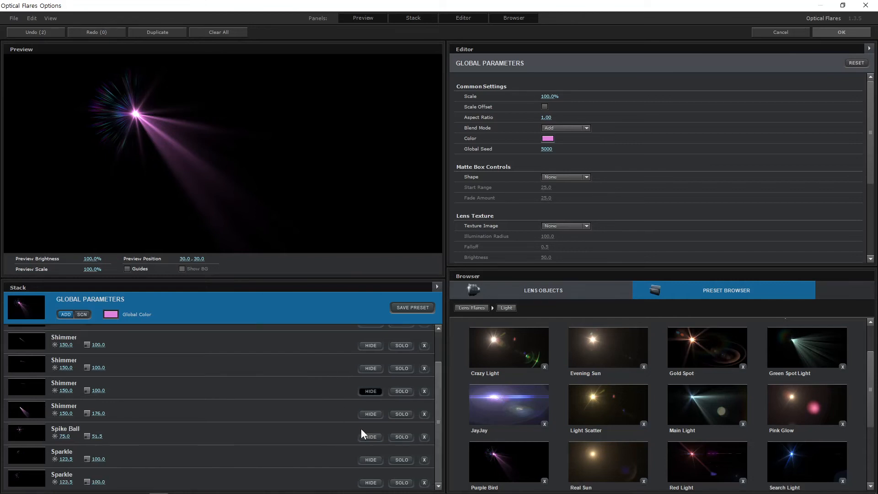
{"action": "left_click", "coordinate": [371, 484]}
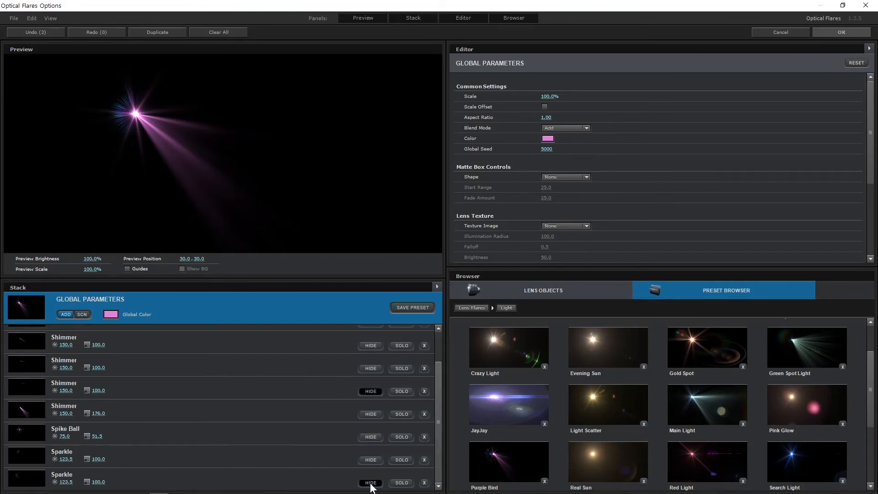
{"action": "left_click", "coordinate": [369, 460]}
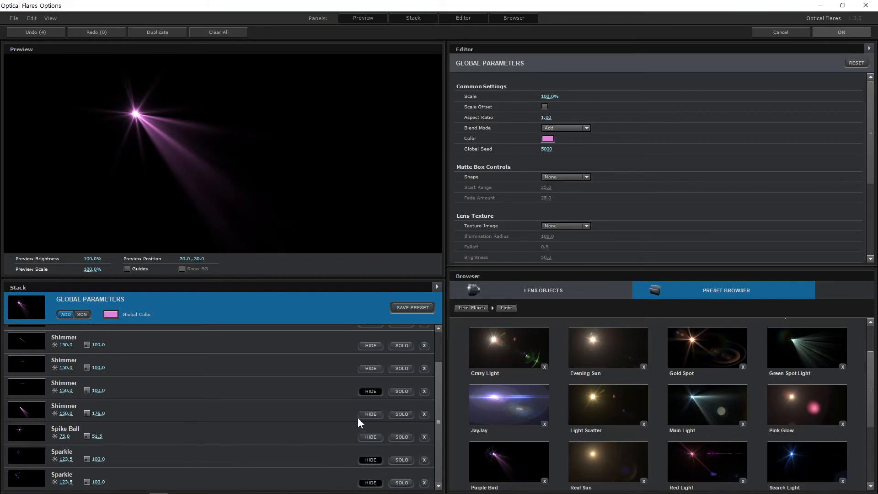
{"action": "left_click", "coordinate": [371, 413]}
{"action": "scroll", "coordinate": [343, 392], "scroll_direction": "up", "scroll_amount": 2}
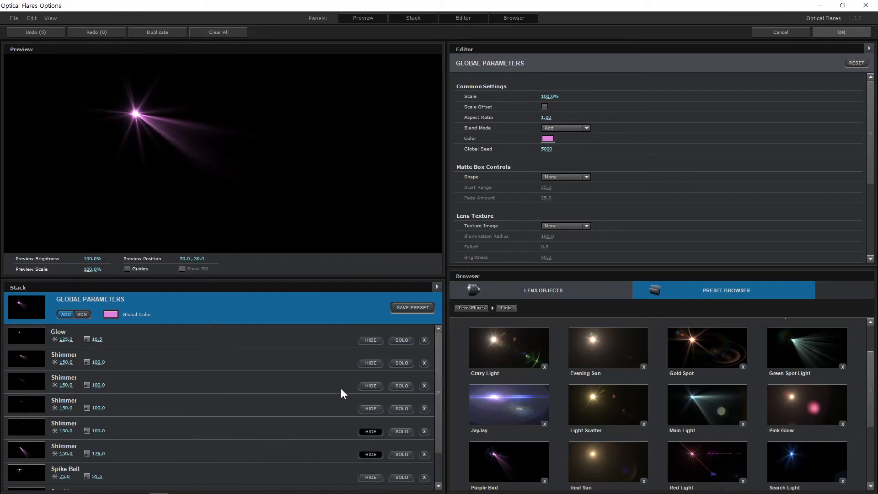
{"action": "left_click", "coordinate": [371, 363]}
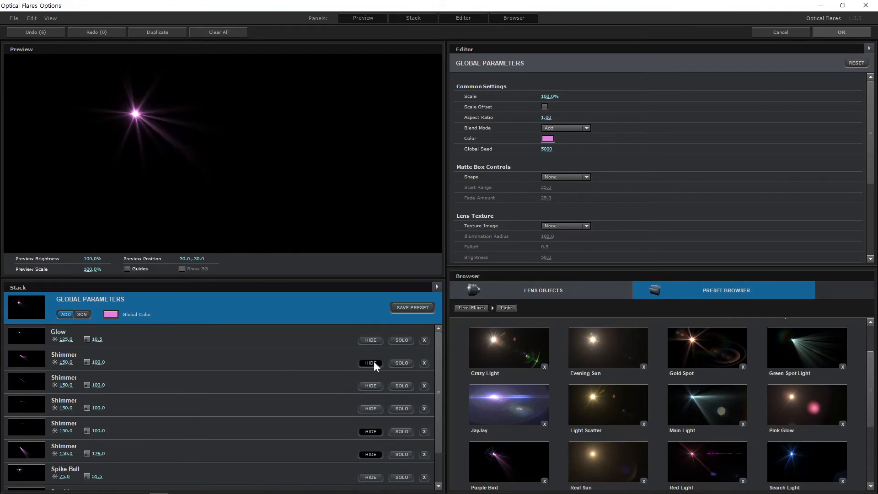
Set the second Shimmer's brightness to 127 and scale to 53%, adjust the third Shimmer's brightness, and accept the flare options
{"action": "left_click", "coordinate": [204, 380]}
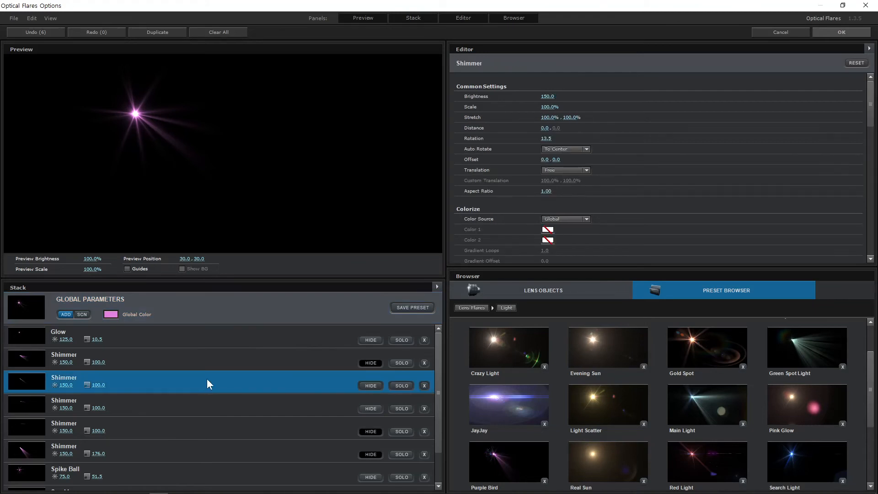
{"action": "mouse_move", "coordinate": [546, 106]}
{"action": "left_mouse_down"}
{"action": "mouse_move", "coordinate": [503, 116]}
{"action": "mouse_move", "coordinate": [510, 116]}
{"action": "mouse_move", "coordinate": [543, 96]}
{"action": "mouse_move", "coordinate": [451, 104]}
{"action": "mouse_move", "coordinate": [823, 99]}
{"action": "mouse_move", "coordinate": [539, 107]}
{"action": "left_mouse_up"}
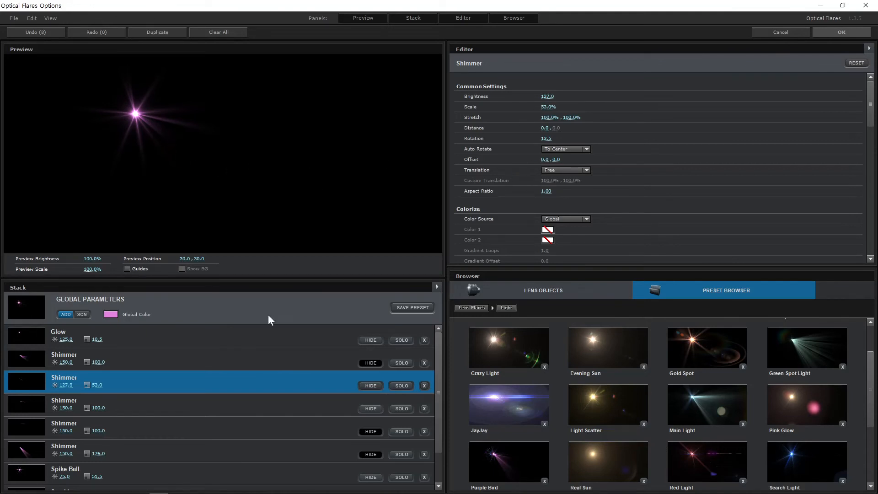
{"action": "left_click", "coordinate": [172, 407]}
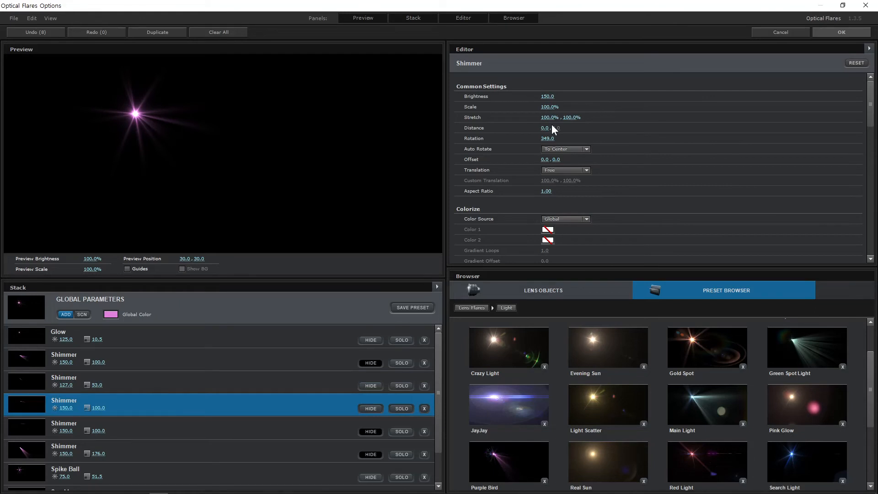
{"action": "left_click_drag", "start_coordinate": [547, 97], "coordinate": [591, 115]}
{"action": "left_click", "coordinate": [842, 32]}
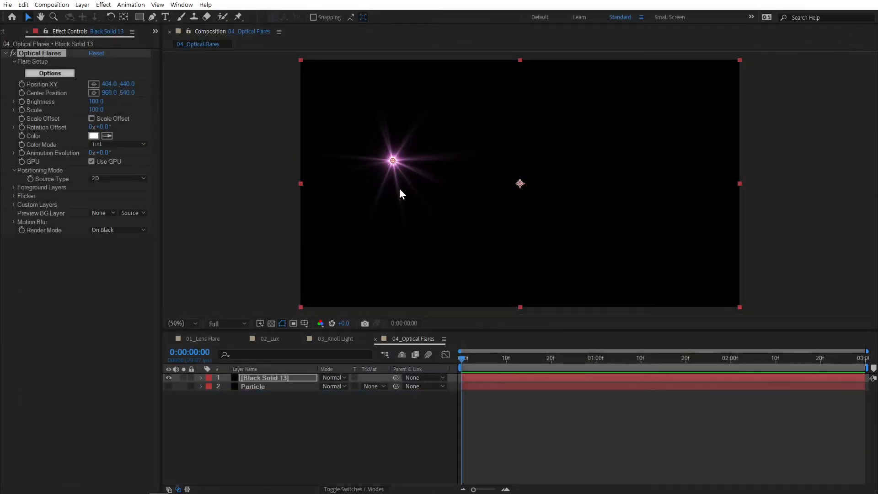
Reposition the purple flare in the composition to about 400, 530
{"action": "left_click_drag", "start_coordinate": [392, 160], "coordinate": [405, 172]}
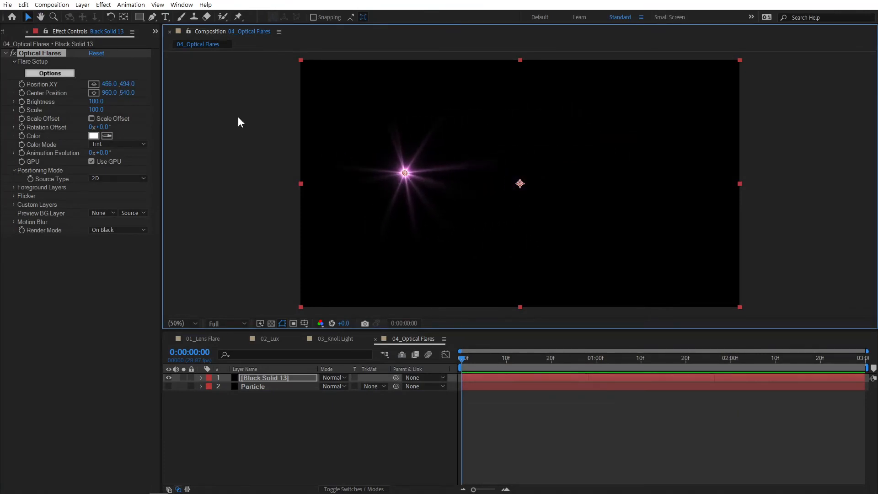
{"action": "mouse_move", "coordinate": [405, 174]}
{"action": "left_mouse_down"}
{"action": "mouse_move", "coordinate": [389, 181]}
{"action": "mouse_move", "coordinate": [518, 185]}
{"action": "mouse_move", "coordinate": [391, 183]}
{"action": "left_mouse_up"}
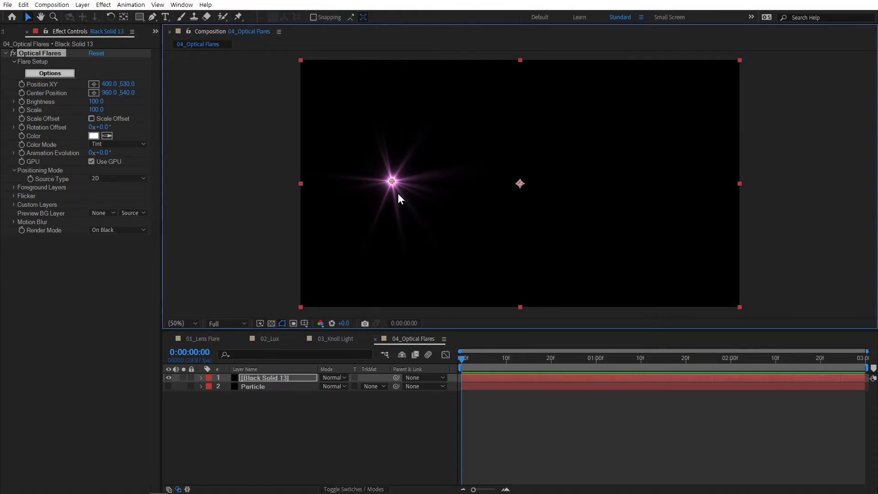
Set the flare's positioning source type to 3D and test its depth by raising Position Z, then returning it to 0
{"action": "left_click", "coordinate": [116, 181]}
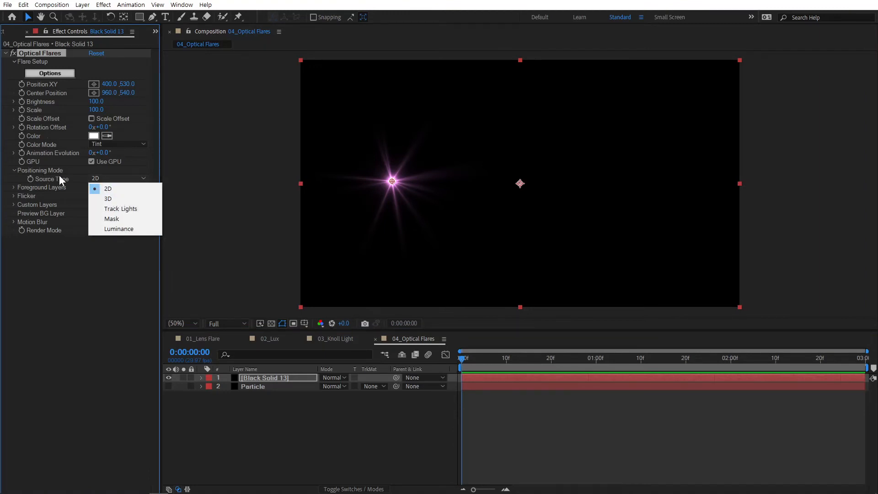
{"action": "left_click", "coordinate": [118, 200]}
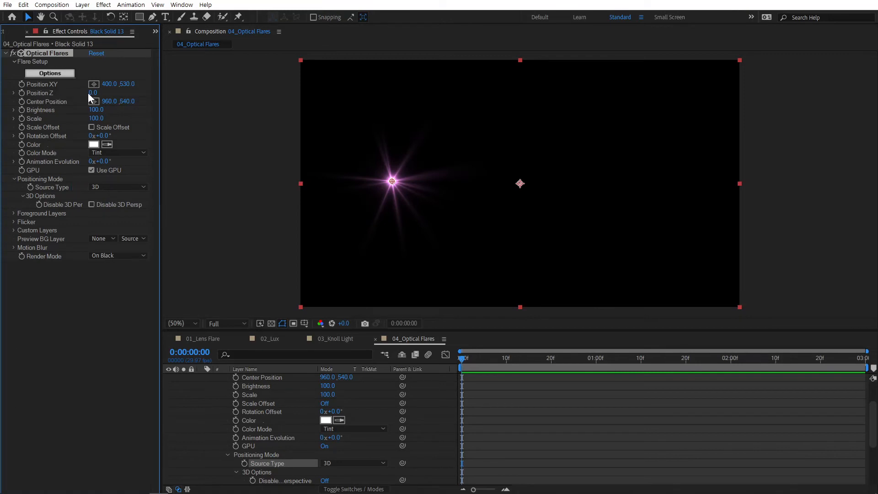
{"action": "mouse_move", "coordinate": [89, 92]}
{"action": "left_mouse_down"}
{"action": "mouse_move", "coordinate": [212, 97]}
{"action": "mouse_move", "coordinate": [100, 100]}
{"action": "left_mouse_up"}
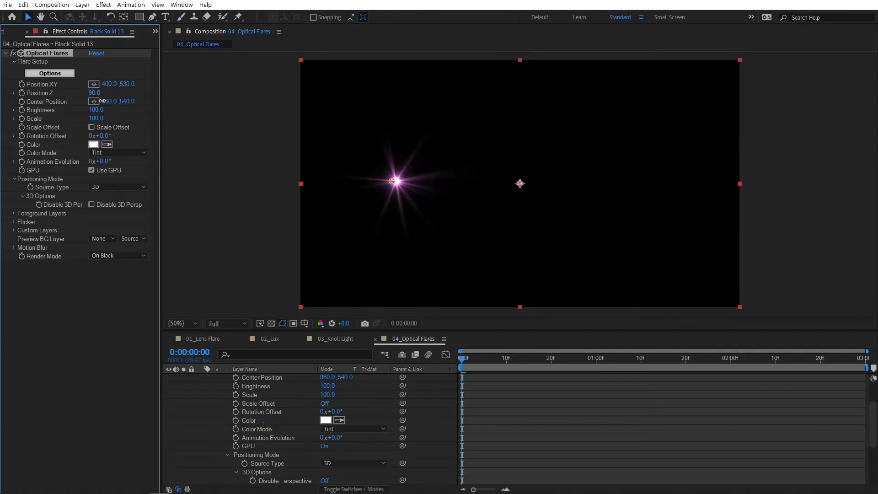
{"action": "left_click", "coordinate": [96, 94]}
{"action": "type", "text": "0"}
{"action": "key", "text": "Return"}
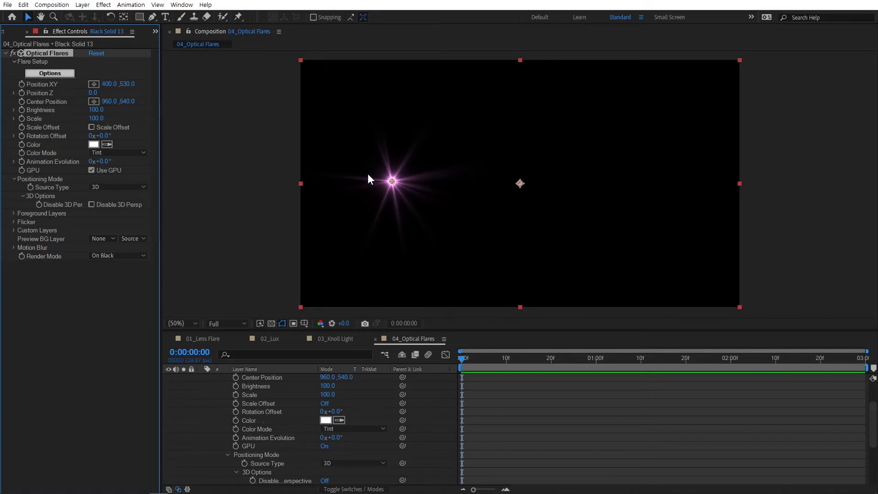
Add a white Point light with 100% intensity and no falloff to the composition
{"action": "left_click", "coordinate": [115, 188]}
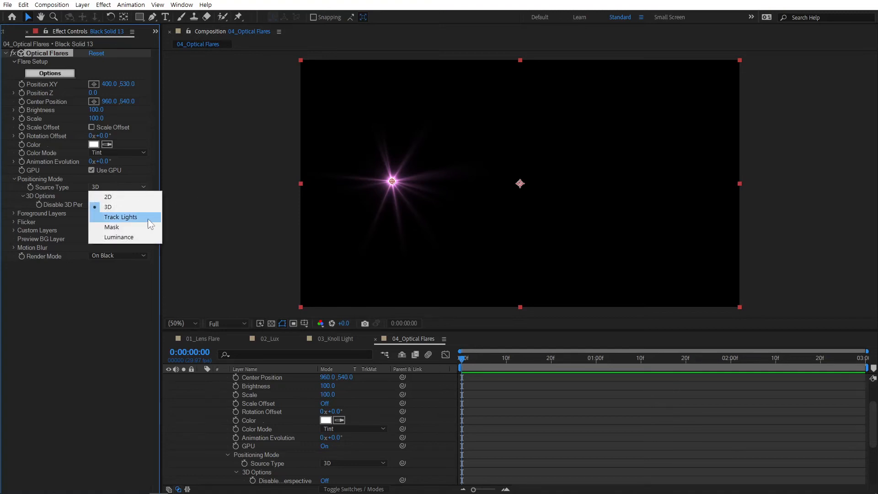
{"action": "left_click", "coordinate": [500, 381]}
{"action": "scroll", "coordinate": [283, 407], "scroll_direction": "up", "scroll_amount": 3}
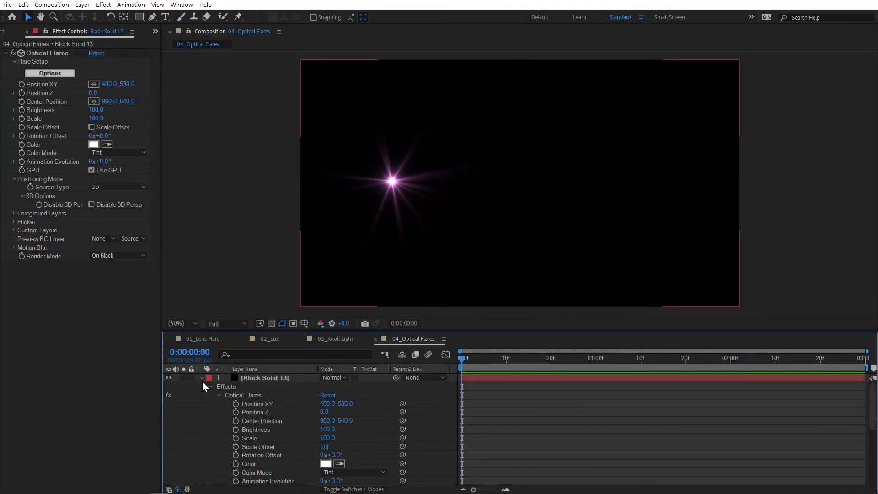
{"action": "left_click", "coordinate": [202, 378]}
{"action": "right_click", "coordinate": [254, 405]}
{"action": "mouse_move", "coordinate": [293, 296]}
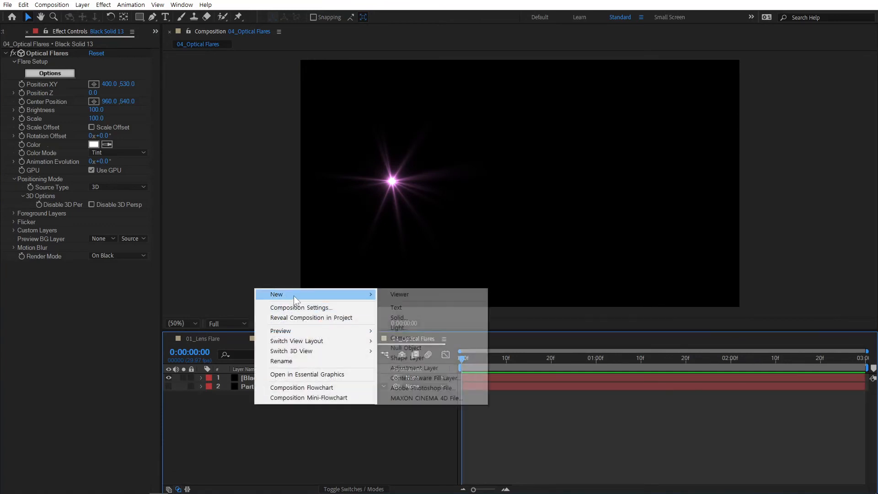
{"action": "left_click", "coordinate": [441, 327]}
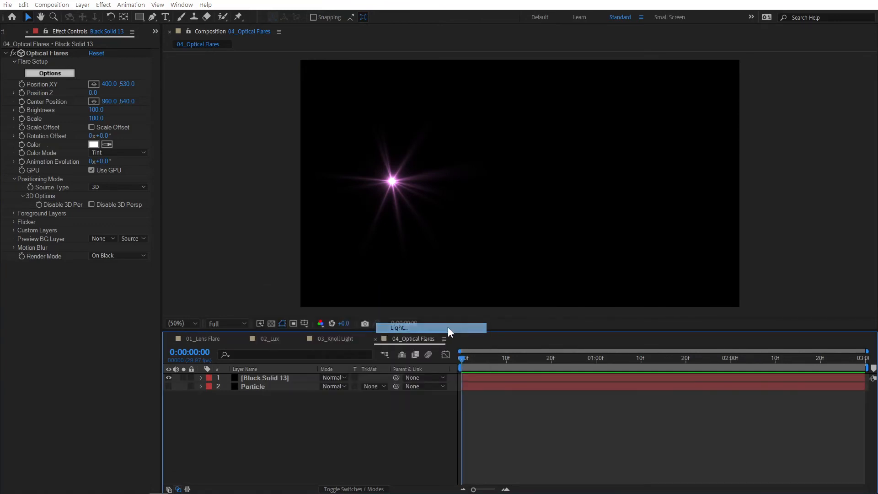
{"action": "left_click", "coordinate": [432, 176]}
{"action": "type", "text": "ffffff"}
{"action": "left_click", "coordinate": [291, 151]}
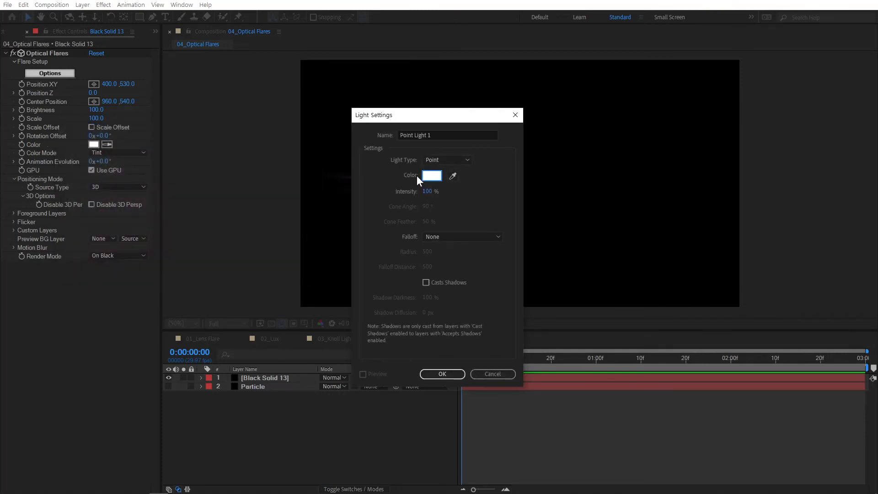
{"action": "left_click", "coordinate": [442, 374]}
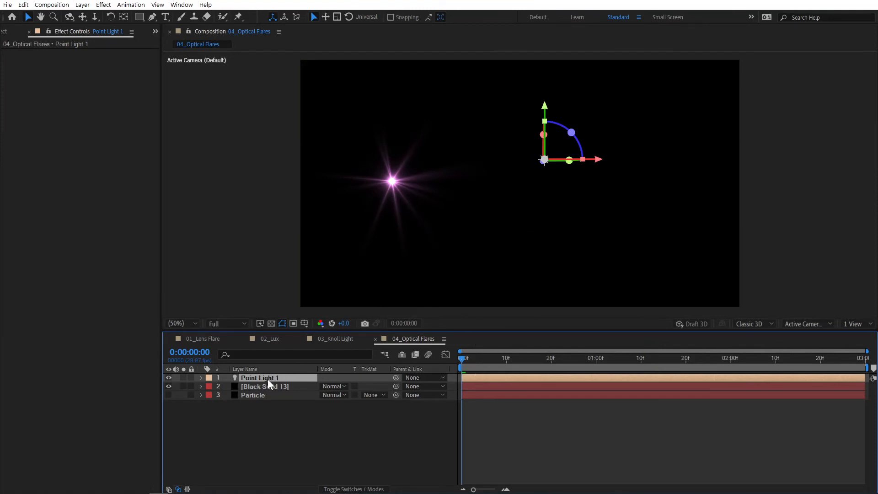
Apply the expression wiggle(2,300) to the point light's Position and scrub through the timeline to check its motion
{"action": "key", "text": "p"}
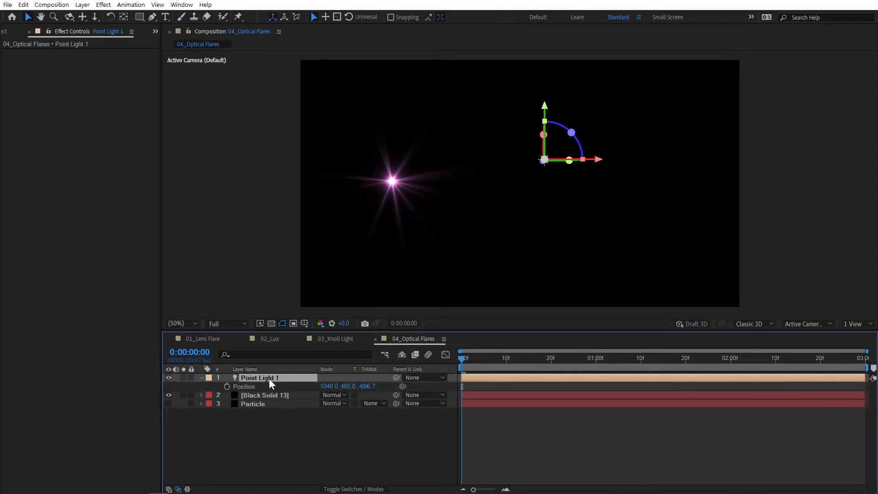
{"action": "left_click", "coordinate": [227, 387], "text": "alt"}
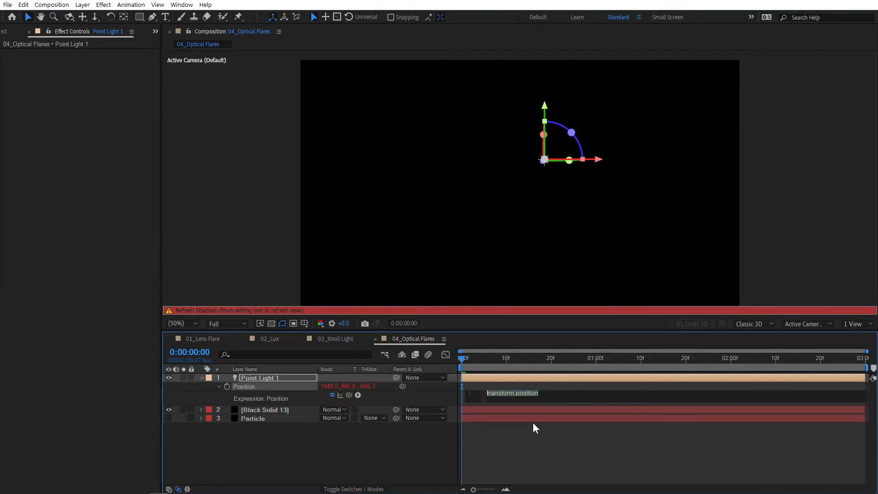
{"action": "type", "text": "wiggle(2,300"}
{"action": "left_click", "coordinate": [535, 428]}
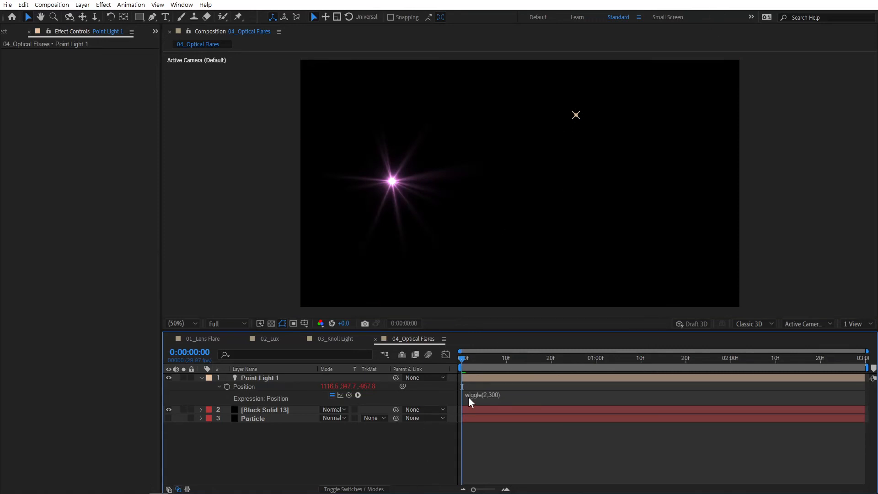
{"action": "left_click", "coordinate": [485, 381]}
{"action": "left_click_drag", "start_coordinate": [475, 366], "coordinate": [658, 369]}
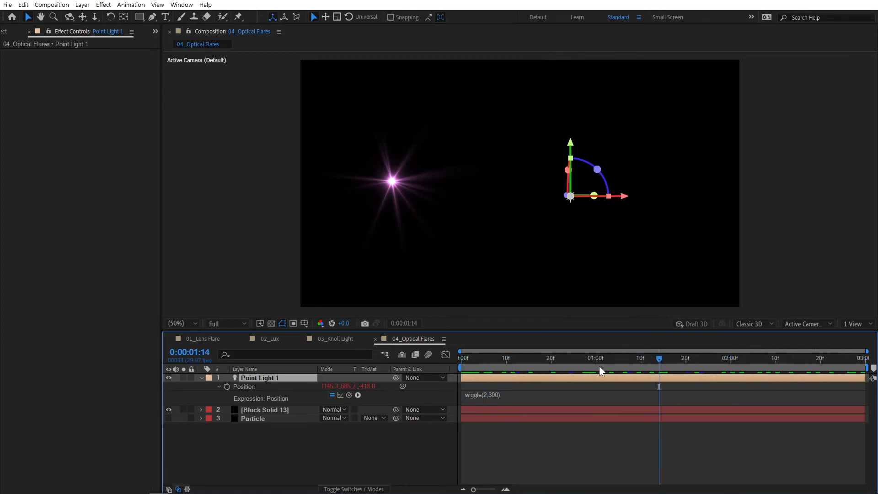
Set the Optical Flares source type on the black solid to Track Lights and preview the animation
{"action": "left_click", "coordinate": [287, 411]}
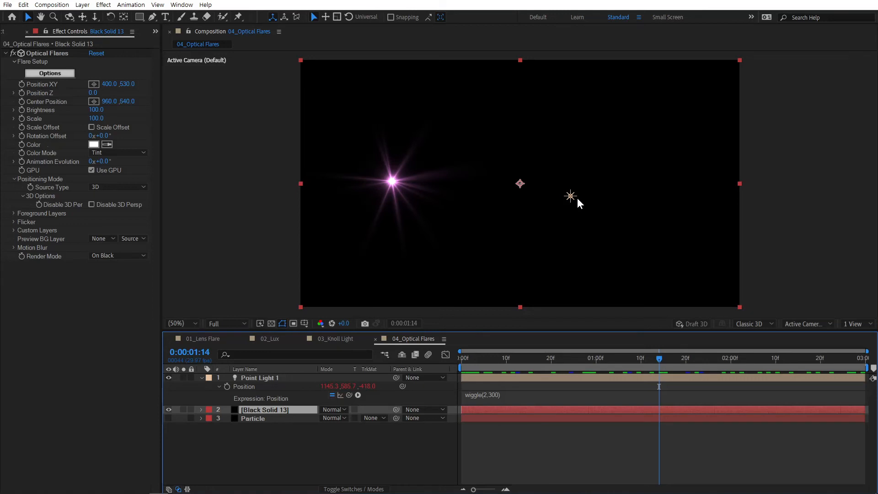
{"action": "left_click", "coordinate": [116, 187]}
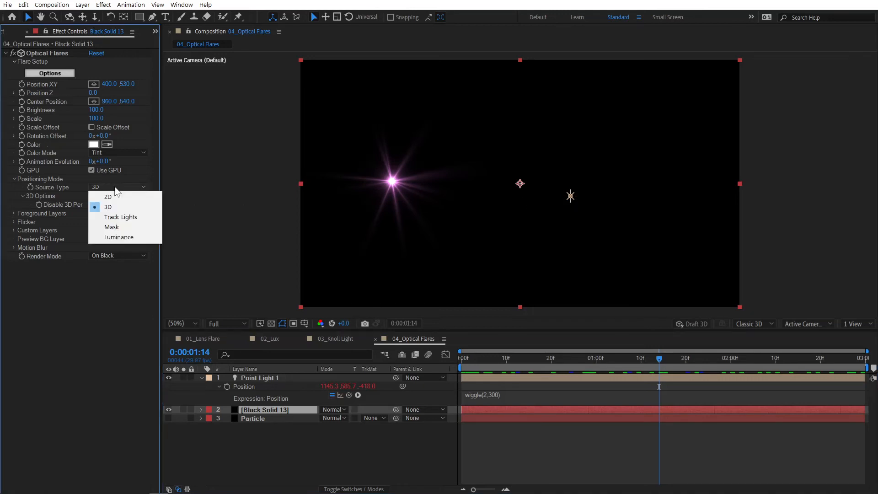
{"action": "left_click", "coordinate": [134, 216]}
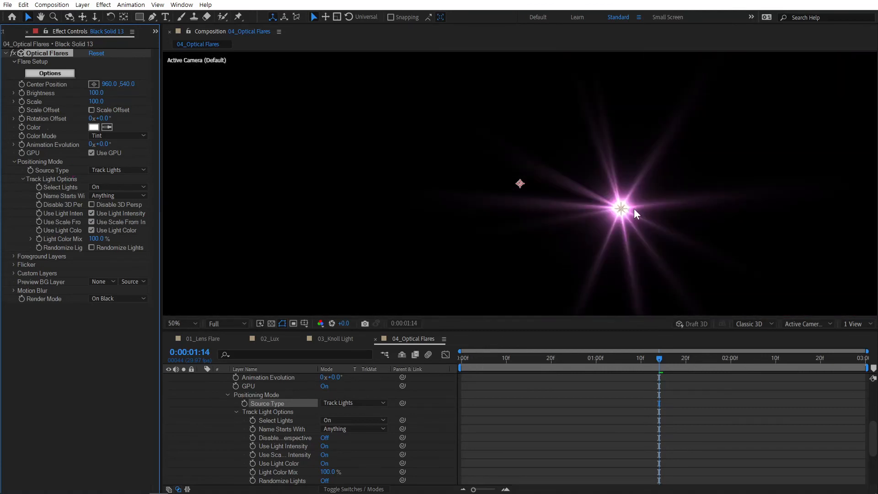
{"action": "left_click_drag", "start_coordinate": [495, 361], "coordinate": [497, 379]}
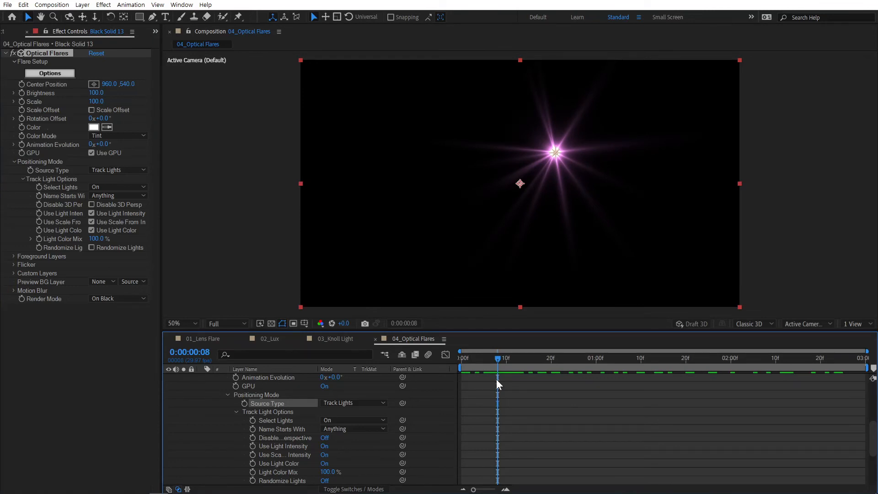
{"action": "key", "text": "space"}
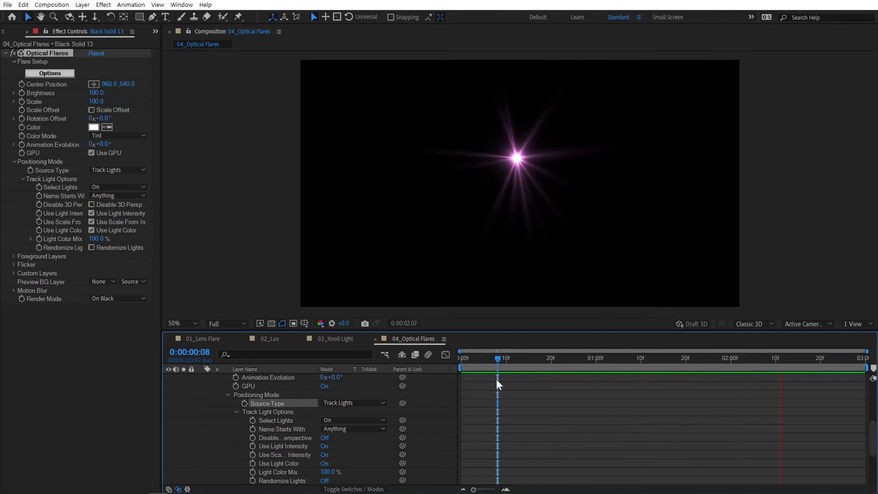
{"action": "key", "text": "space"}
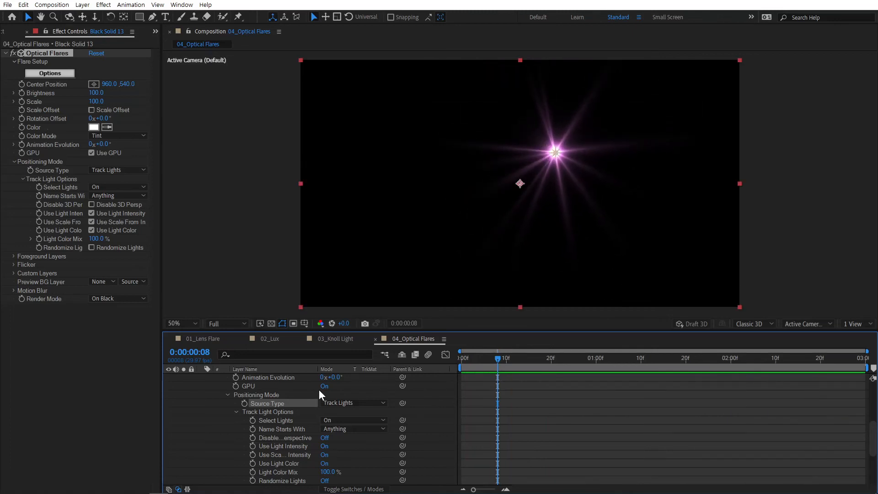
Collapse the expanded properties of the flare solid and the point light, and clear the layer selection
{"action": "scroll", "coordinate": [306, 395], "scroll_direction": "up", "scroll_amount": 5}
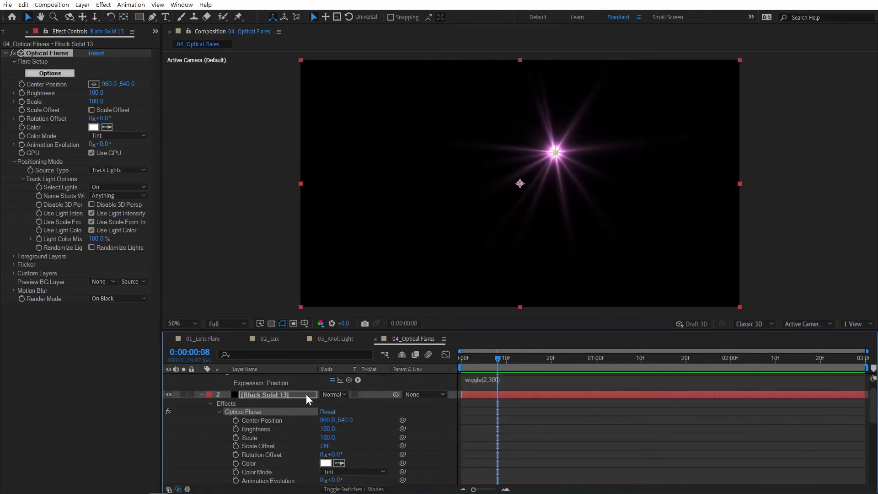
{"action": "left_click", "coordinate": [199, 393]}
{"action": "left_click", "coordinate": [250, 411]}
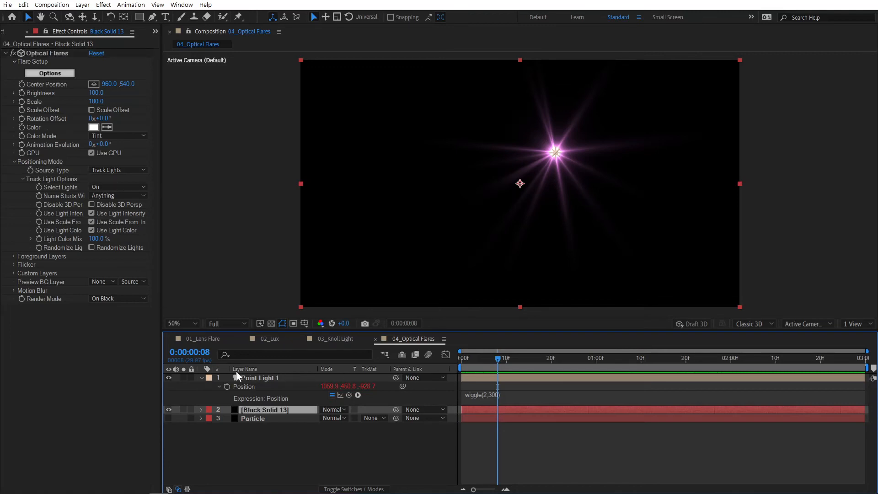
{"action": "left_click", "coordinate": [201, 377]}
{"action": "left_click", "coordinate": [273, 432]}
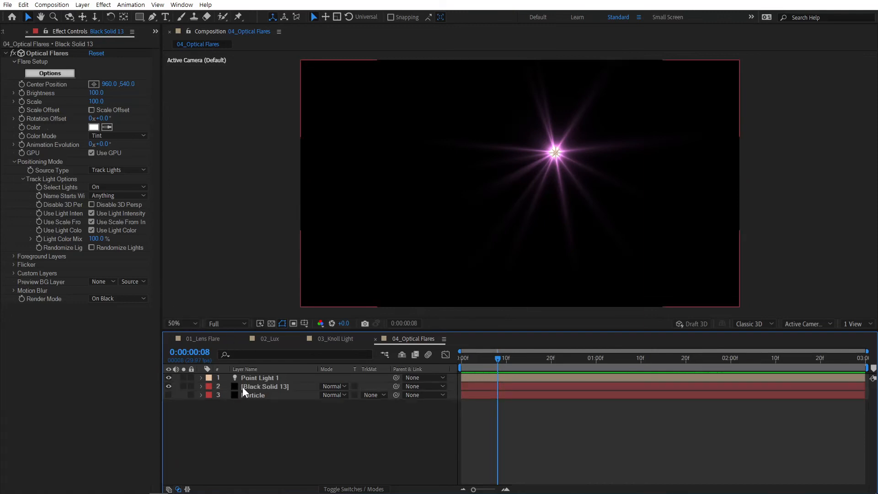
Set the Optical Flares positioning source type on the black solid to Mask
{"action": "left_click", "coordinate": [128, 169]}
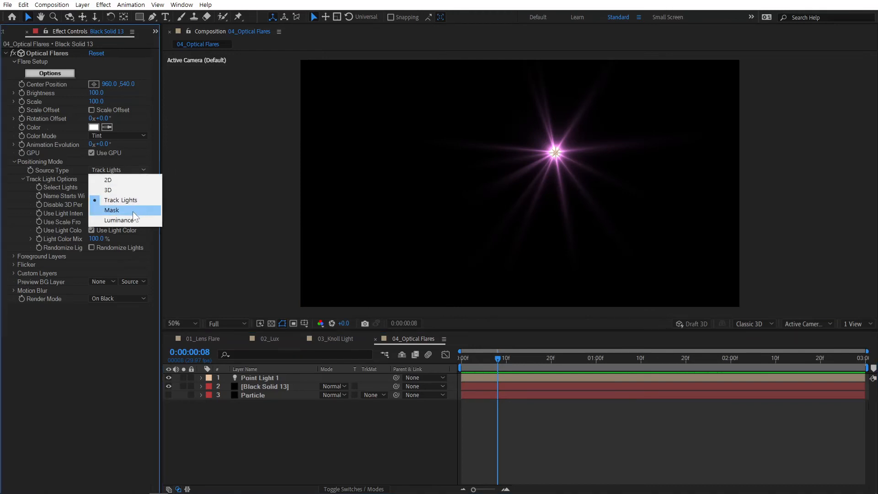
{"action": "left_click", "coordinate": [264, 441]}
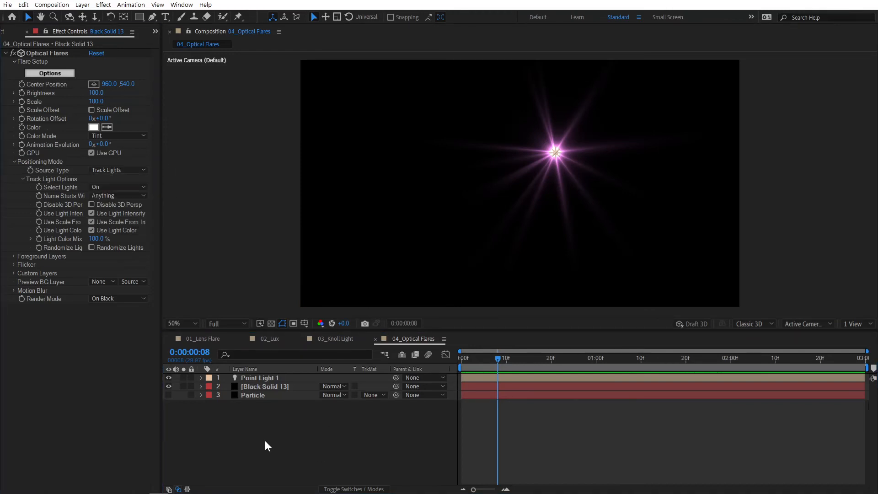
{"action": "left_click", "coordinate": [249, 386]}
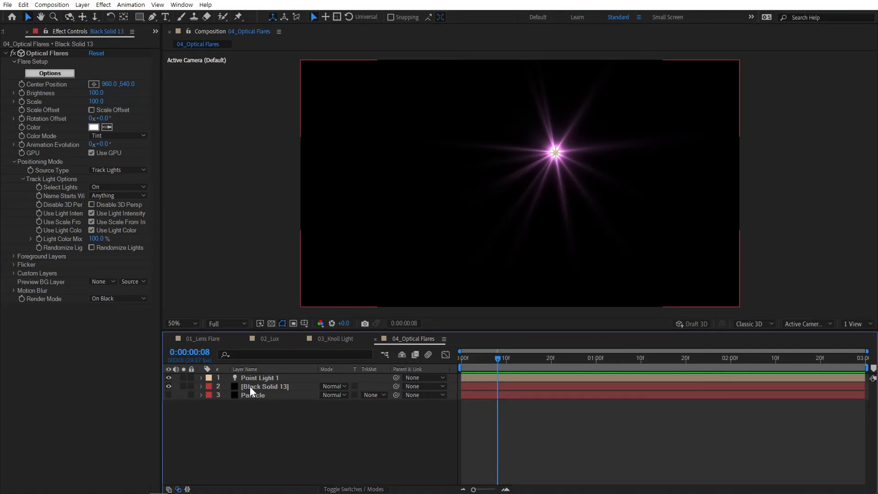
{"action": "left_click", "coordinate": [112, 168]}
{"action": "left_click", "coordinate": [111, 209]}
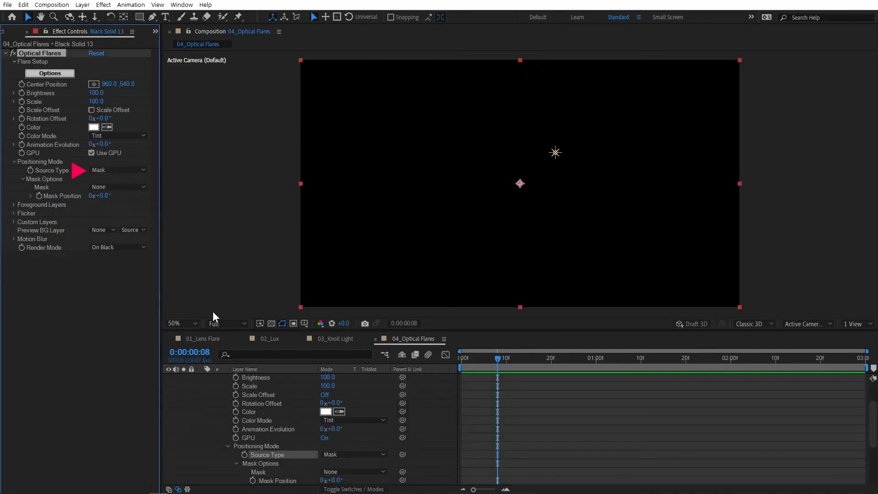
Delete the point light layer and collapse the flare solid's properties
{"action": "scroll", "coordinate": [275, 397], "scroll_direction": "up", "scroll_amount": 3}
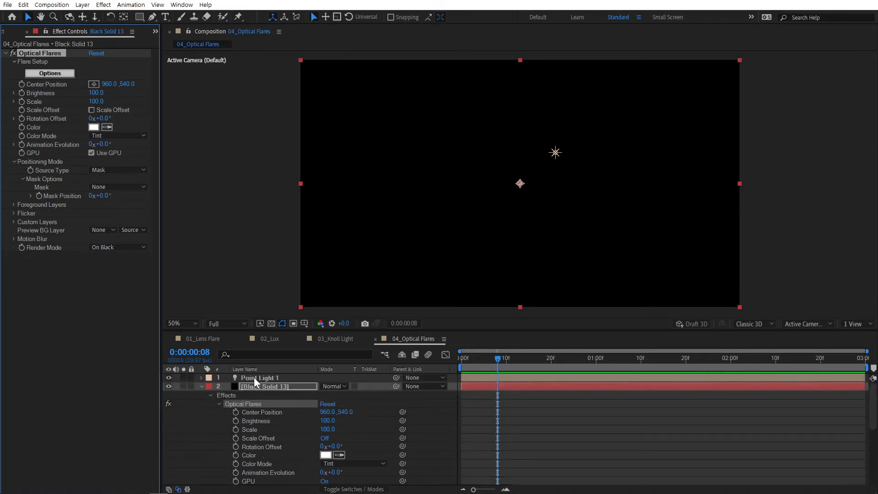
{"action": "left_click", "coordinate": [255, 377]}
{"action": "key", "text": "Delete"}
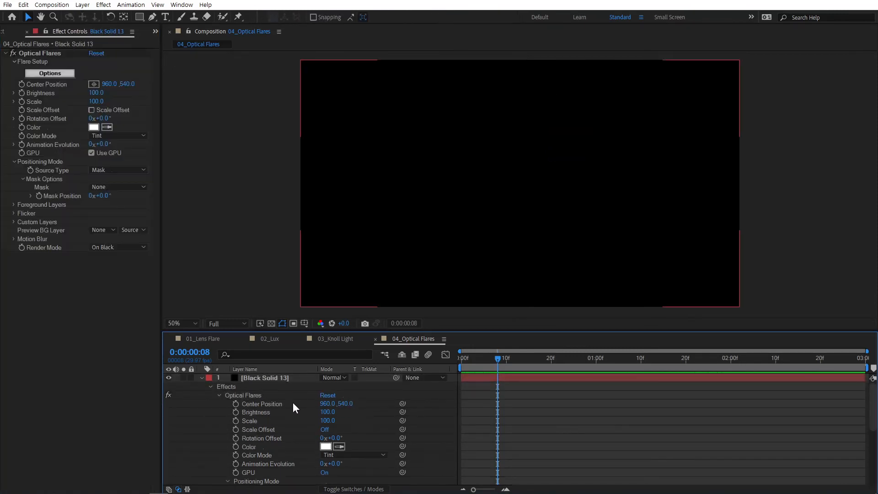
{"action": "left_click", "coordinate": [203, 377]}
Draw an open zigzag mask path with four straight-cornered points across the black solid using the Pen tool
{"action": "left_click", "coordinate": [268, 378]}
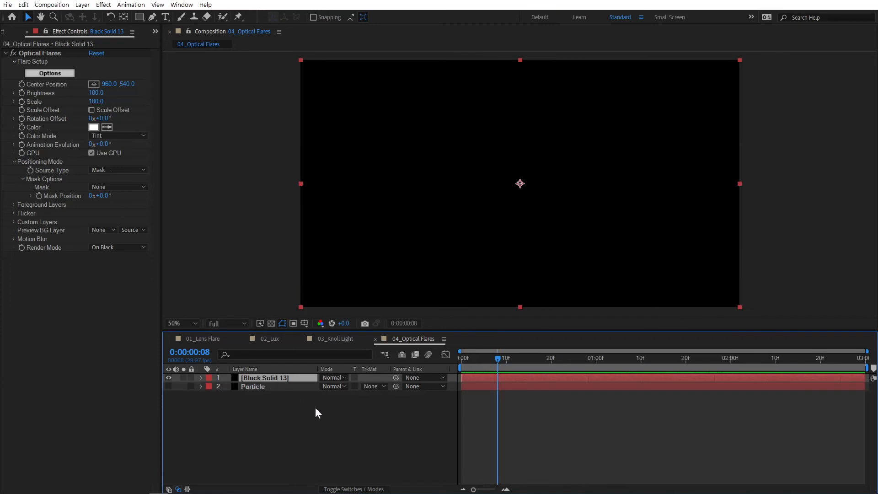
{"action": "left_click", "coordinate": [152, 19]}
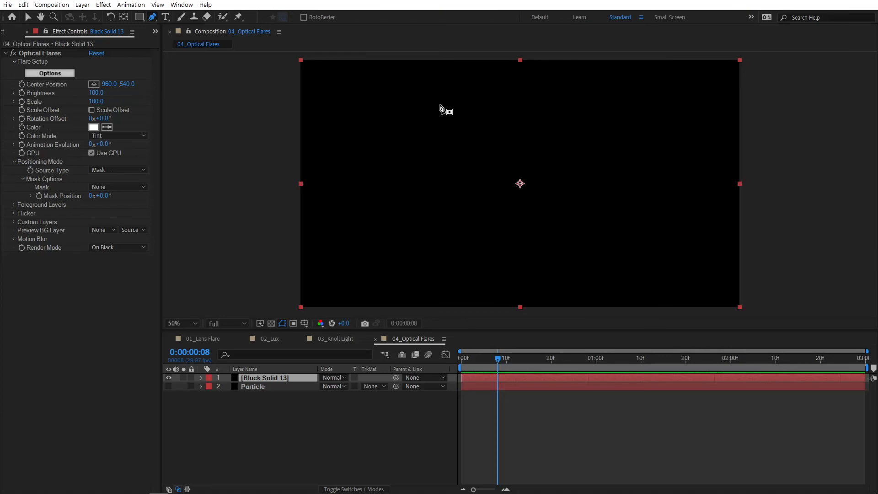
{"action": "left_click", "coordinate": [453, 87]}
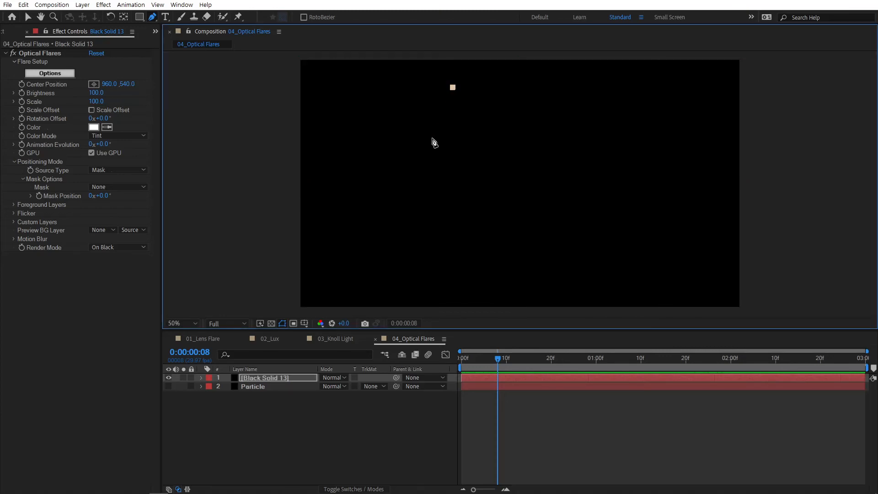
{"action": "left_click", "coordinate": [397, 186]}
{"action": "left_click", "coordinate": [584, 181]}
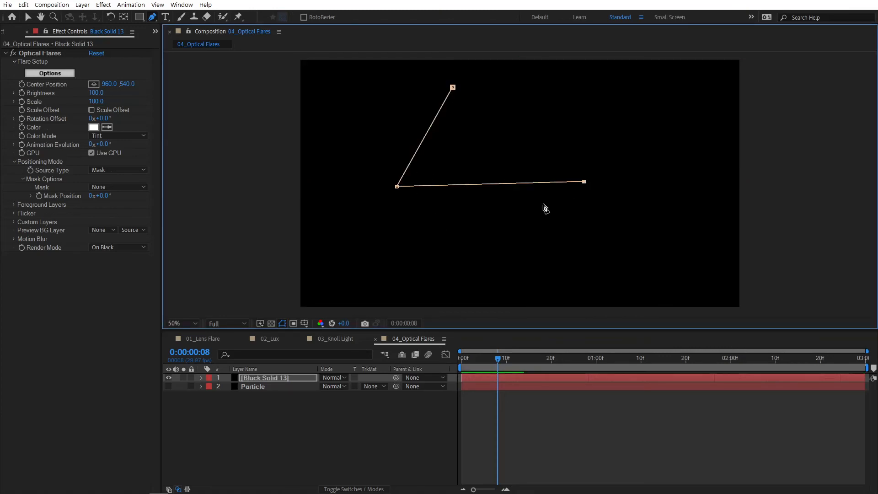
{"action": "left_click", "coordinate": [586, 265]}
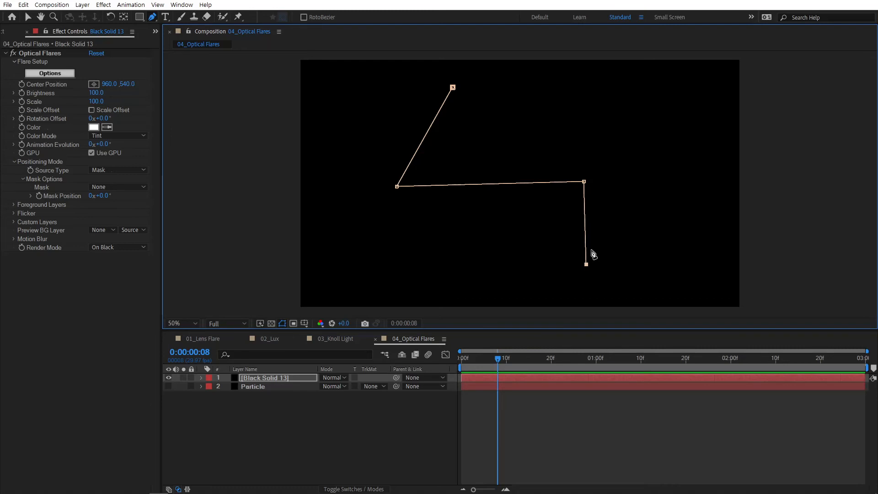
{"action": "left_click", "coordinate": [27, 17]}
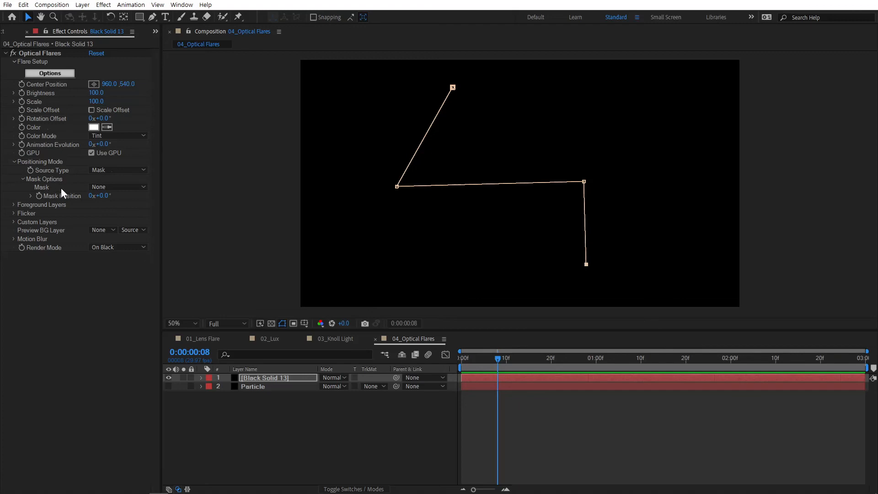
Assign Mask 1 to the flare and keyframe its Mask Position from 0° at the timeline start to 347° at about one second
{"action": "left_click", "coordinate": [111, 187]}
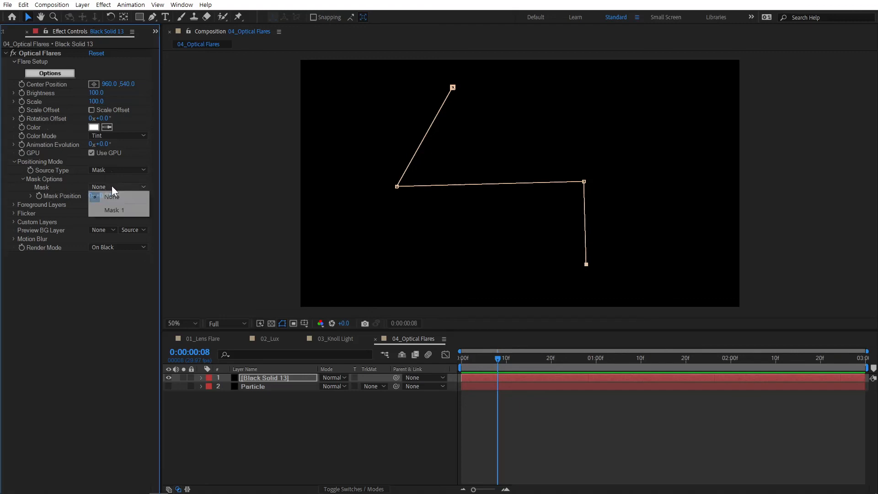
{"action": "left_click", "coordinate": [123, 207]}
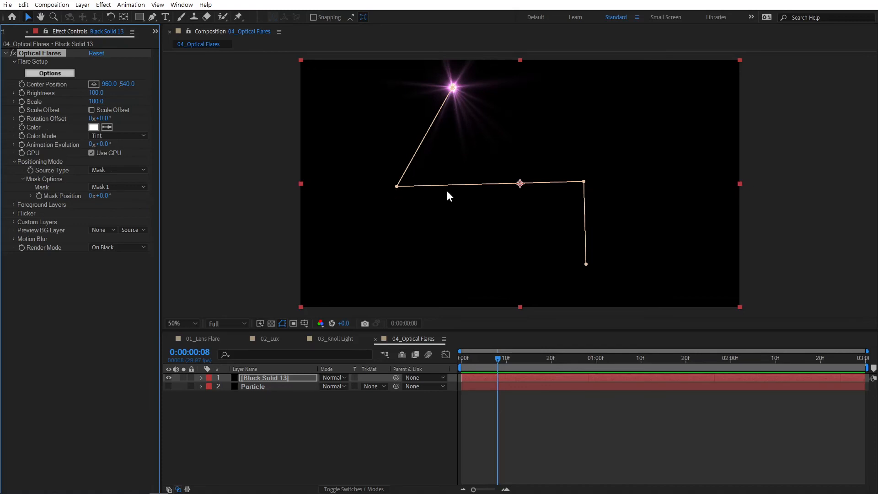
{"action": "left_click_drag", "start_coordinate": [498, 357], "coordinate": [460, 360]}
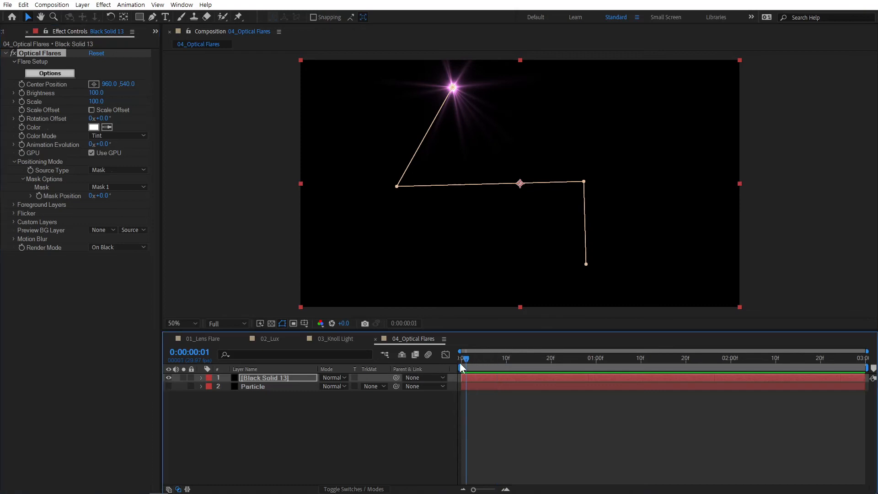
{"action": "left_click", "coordinate": [40, 197]}
{"action": "left_click", "coordinate": [597, 359]}
{"action": "left_click_drag", "start_coordinate": [104, 197], "coordinate": [328, 227]}
Scrub through the first second to preview the flare travelling along the mask path
{"action": "left_click", "coordinate": [465, 359]}
{"action": "left_click_drag", "start_coordinate": [465, 359], "coordinate": [602, 358]}
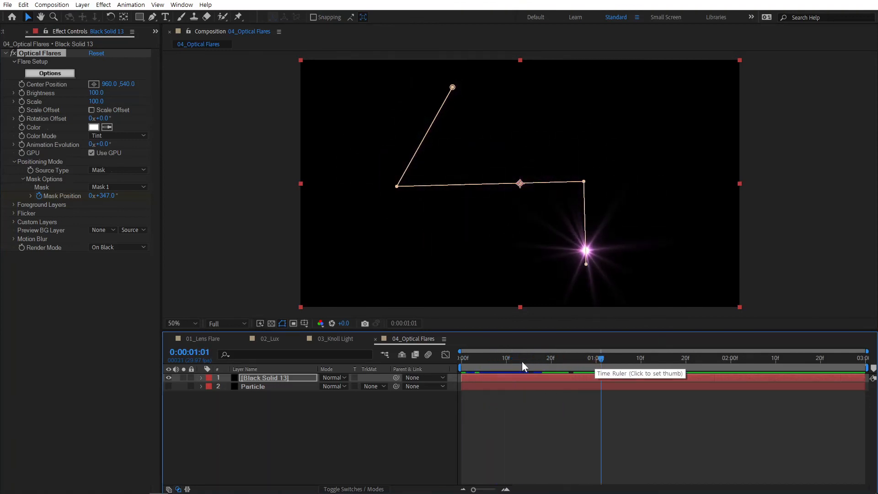
{"action": "left_click_drag", "start_coordinate": [476, 363], "coordinate": [614, 366]}
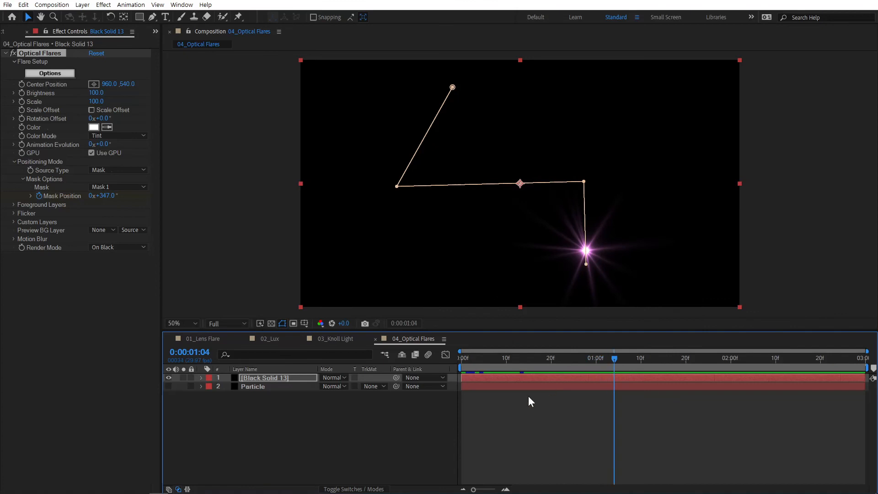
Delete the mask from the black solid and remove the Mask Position keyframes from Optical Flares
{"action": "left_click", "coordinate": [312, 396]}
{"action": "left_click", "coordinate": [274, 378]}
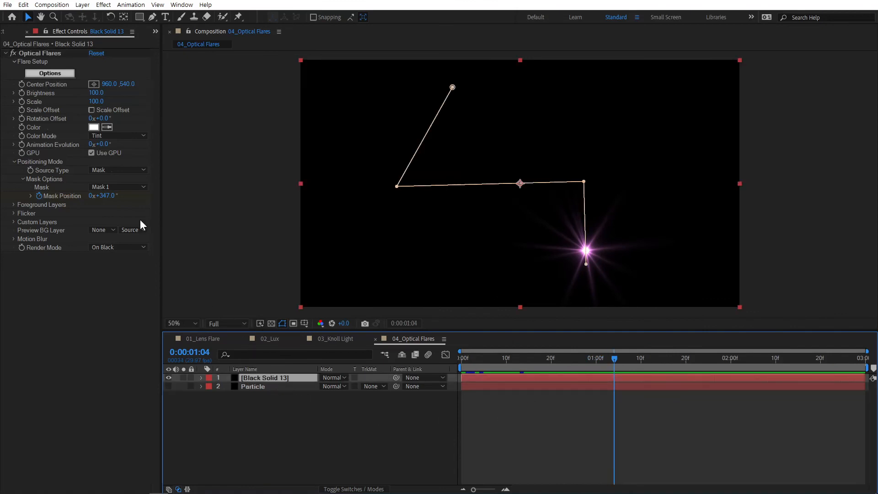
{"action": "key", "text": "m"}
{"action": "left_click", "coordinate": [249, 387]}
{"action": "key", "text": "Delete"}
{"action": "left_click", "coordinate": [268, 394]}
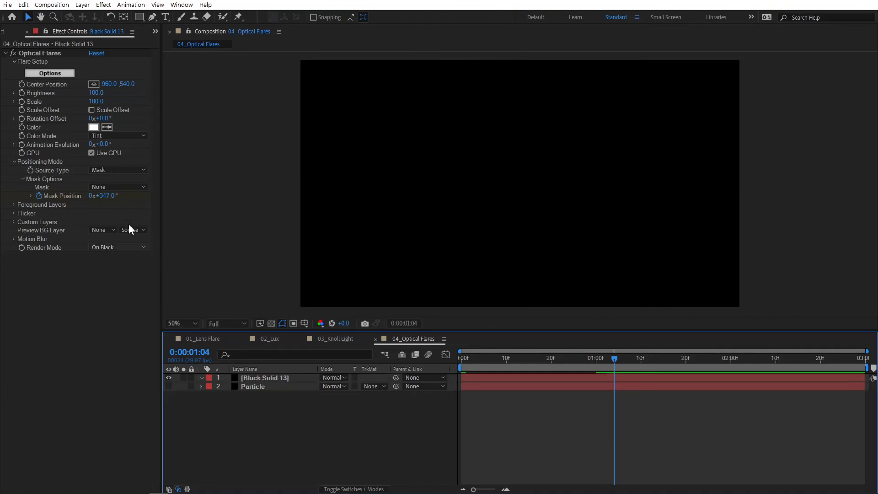
{"action": "left_click", "coordinate": [39, 196]}
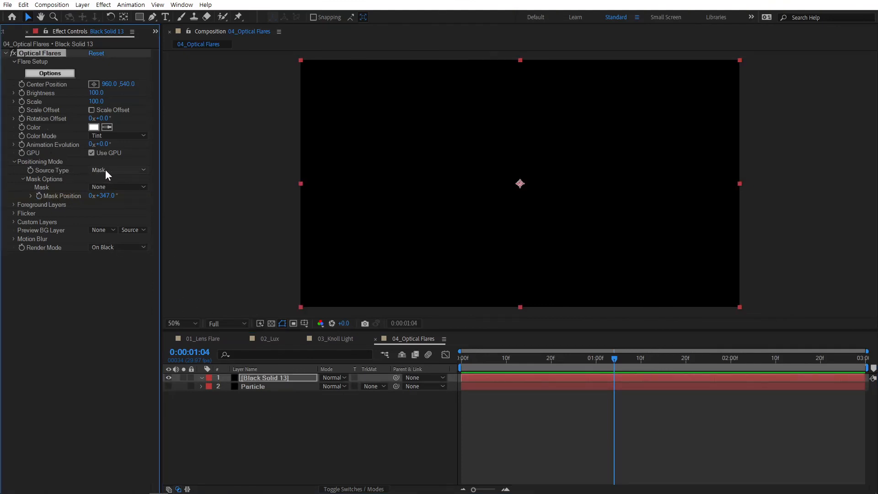
Set the Optical Flares positioning source type to Luminance, then collapse the solid's properties and clear the layer selection
{"action": "left_click", "coordinate": [128, 170]}
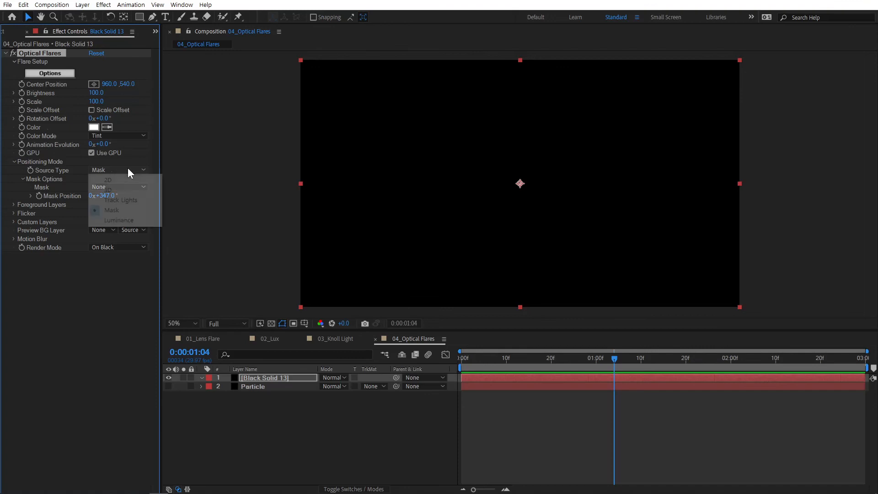
{"action": "left_click", "coordinate": [144, 221]}
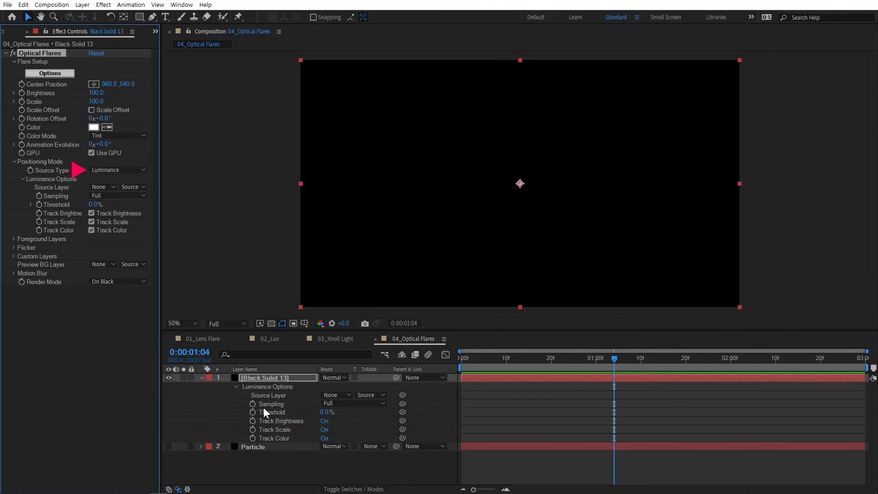
{"action": "left_click", "coordinate": [276, 376]}
{"action": "left_click", "coordinate": [201, 377]}
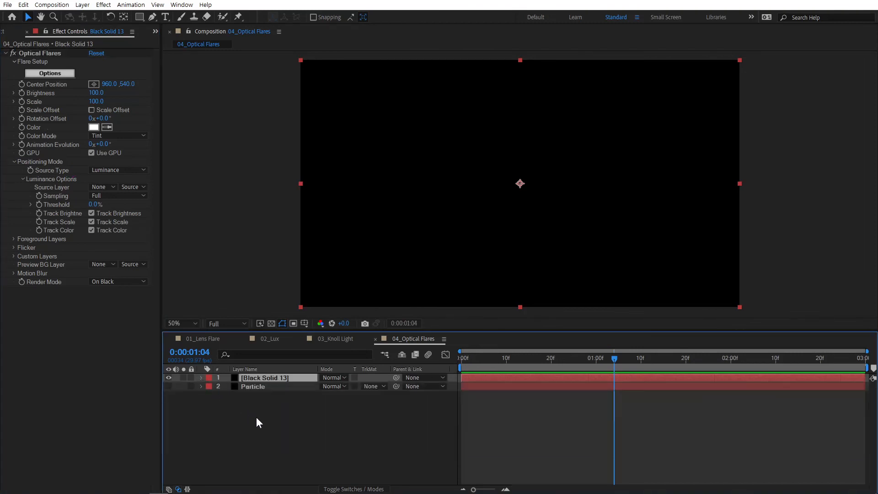
{"action": "left_click", "coordinate": [249, 397]}
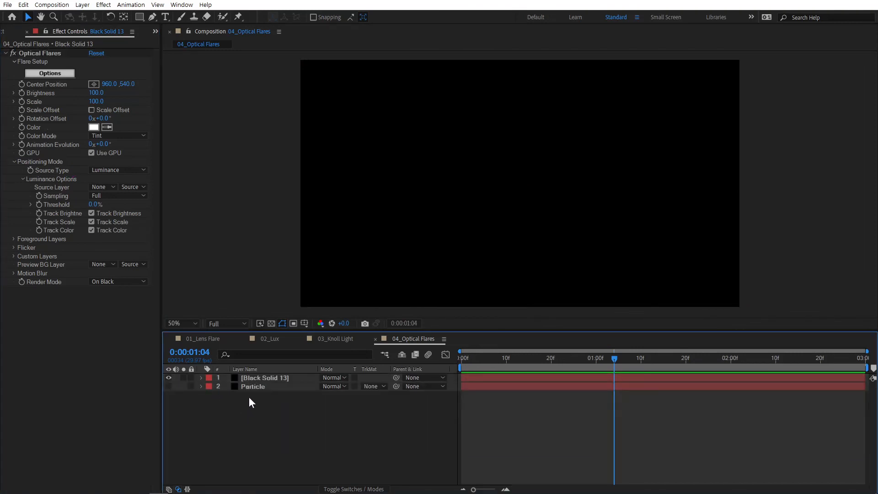
Show the Particle layer, hide the black solid, and preview the particle animation from the start of the timeline
{"action": "left_click", "coordinate": [168, 386]}
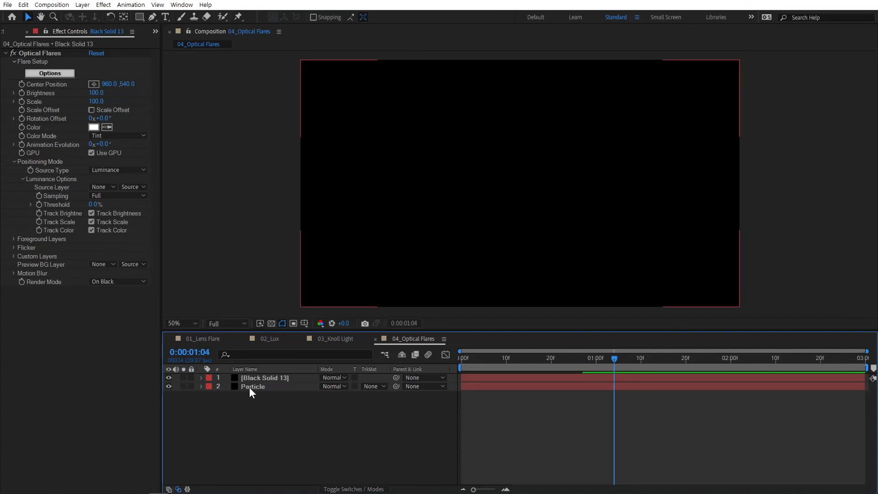
{"action": "left_click", "coordinate": [249, 386]}
{"action": "left_click", "coordinate": [468, 360]}
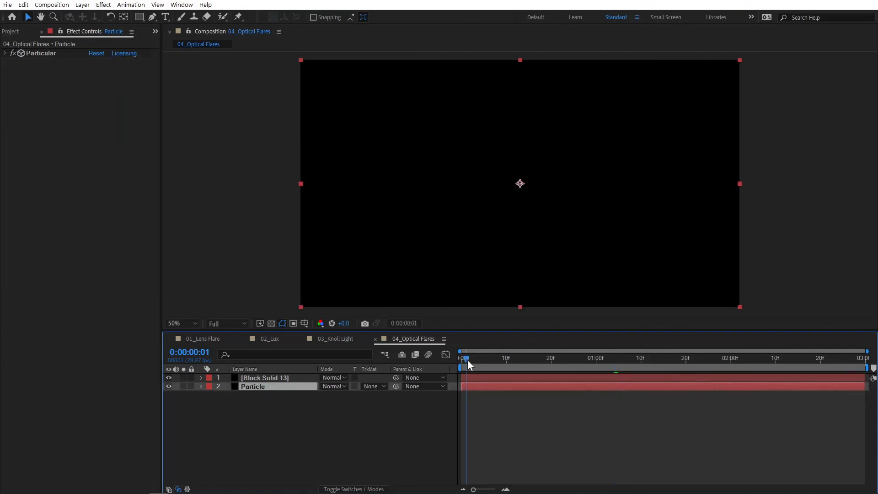
{"action": "left_click", "coordinate": [167, 378]}
{"action": "key", "text": "space"}
{"action": "left_click_drag", "start_coordinate": [467, 363], "coordinate": [515, 366]}
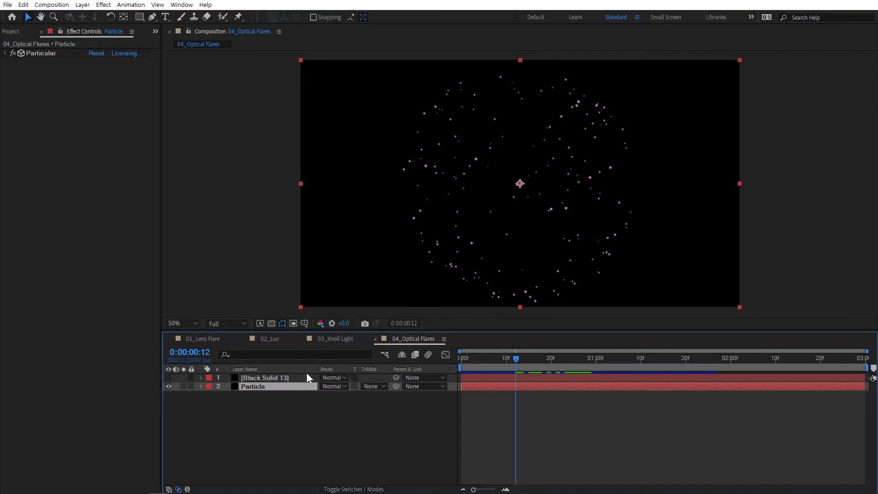
Pre-compose the Particle layer under the default name, moving all attributes into the new composition
{"action": "left_click", "coordinate": [267, 378]}
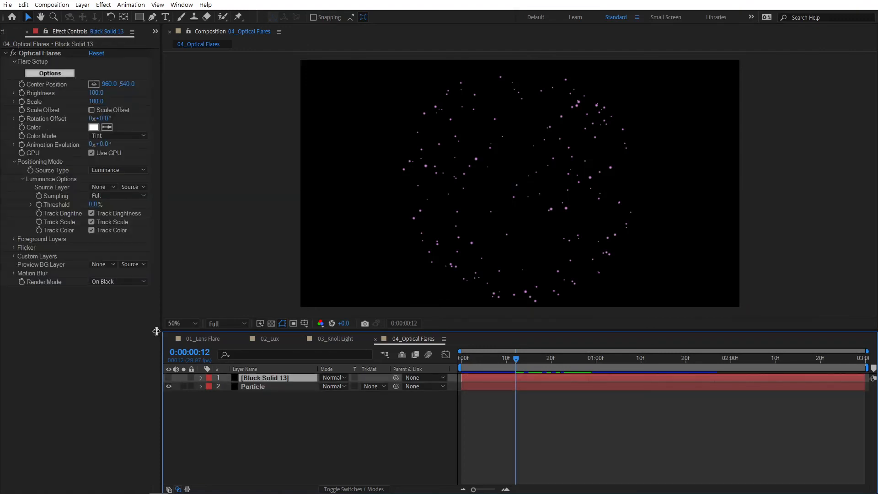
{"action": "left_click", "coordinate": [255, 385]}
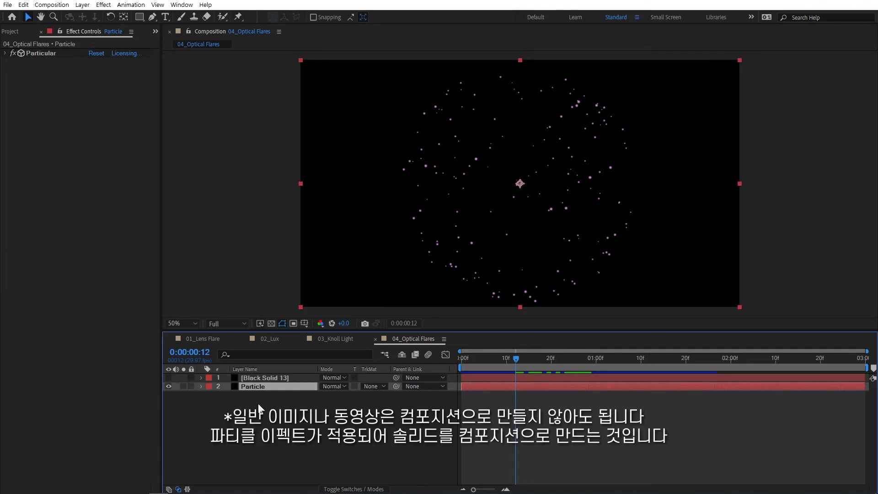
{"action": "left_click", "coordinate": [85, 6]}
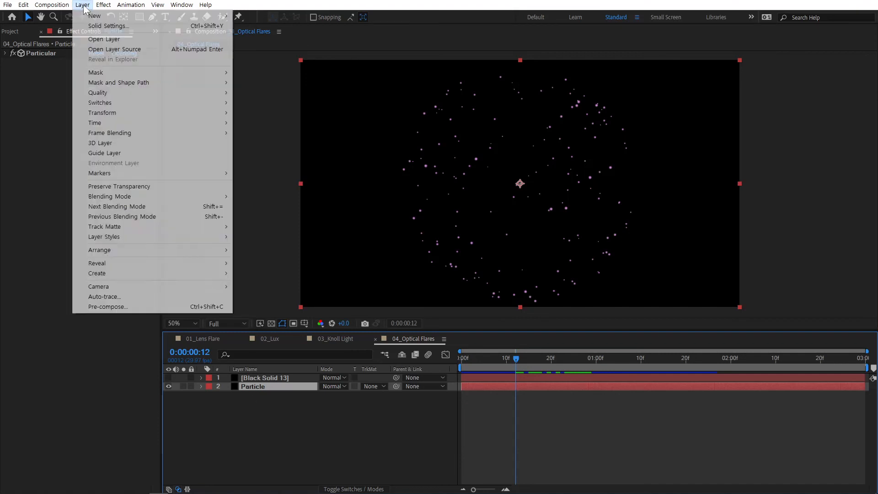
{"action": "left_click", "coordinate": [108, 306]}
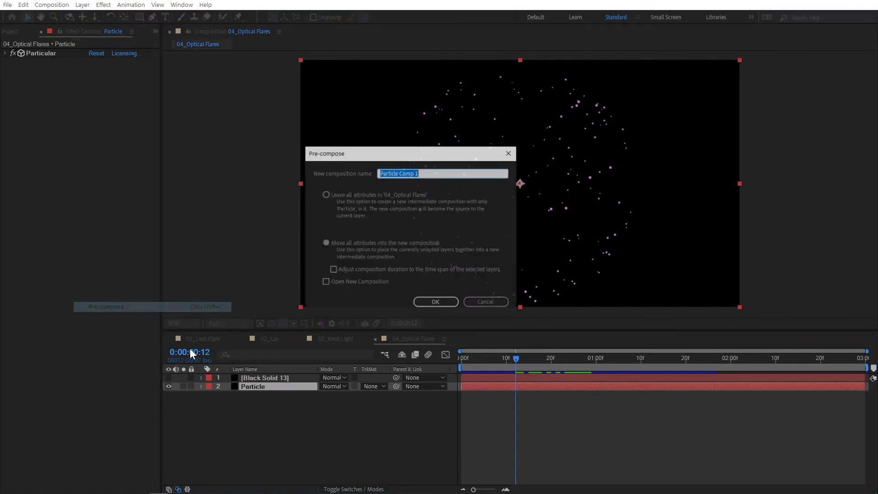
{"action": "left_click", "coordinate": [349, 243]}
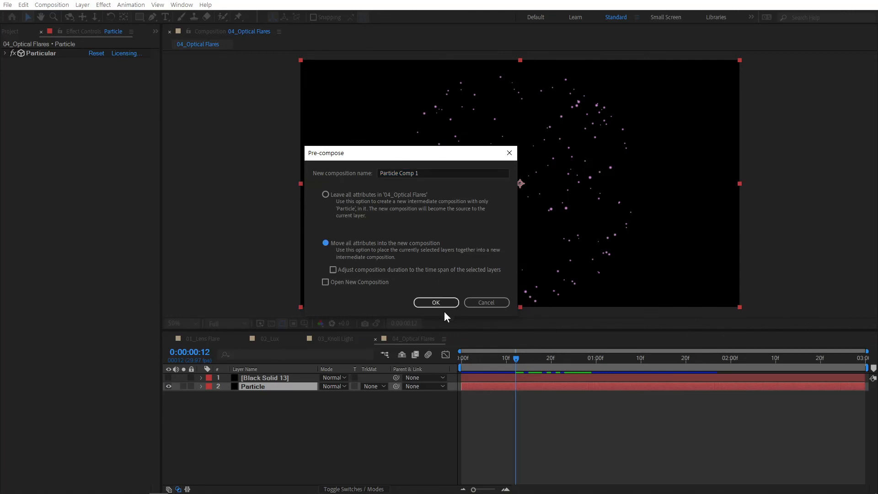
{"action": "key", "text": "Return"}
Make the black solid visible again, set its luminance source layer to Particle Comp 1, and scrub the timeline to preview the flares
{"action": "left_click", "coordinate": [270, 377]}
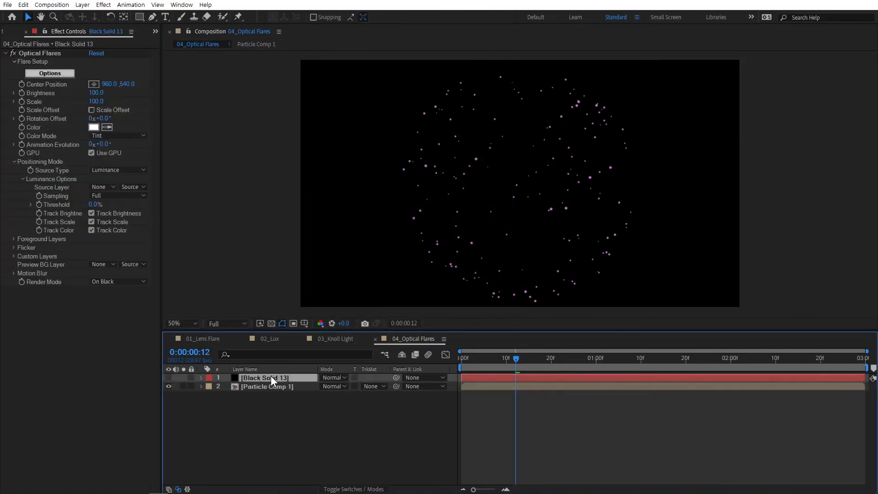
{"action": "left_click", "coordinate": [168, 377]}
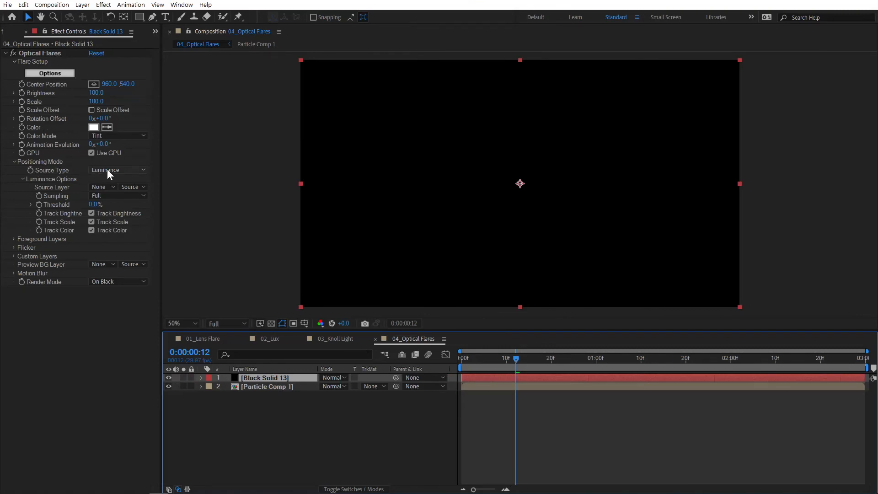
{"action": "left_click", "coordinate": [59, 187]}
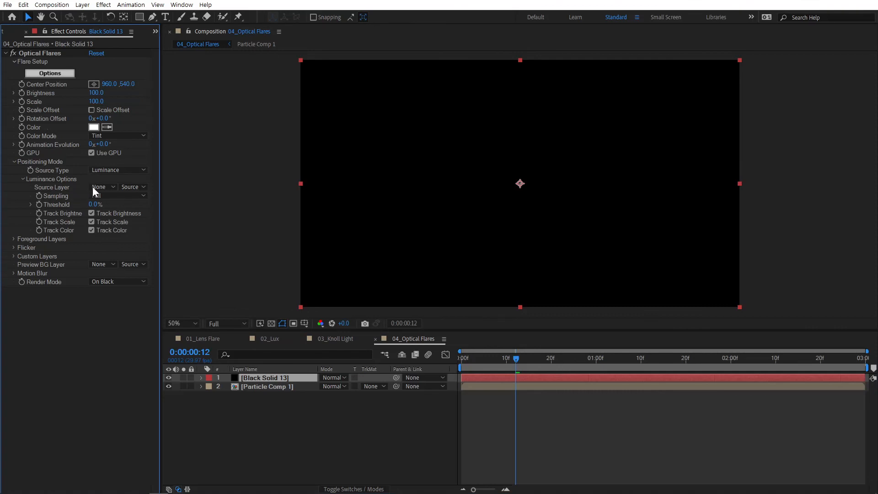
{"action": "left_click", "coordinate": [93, 187]}
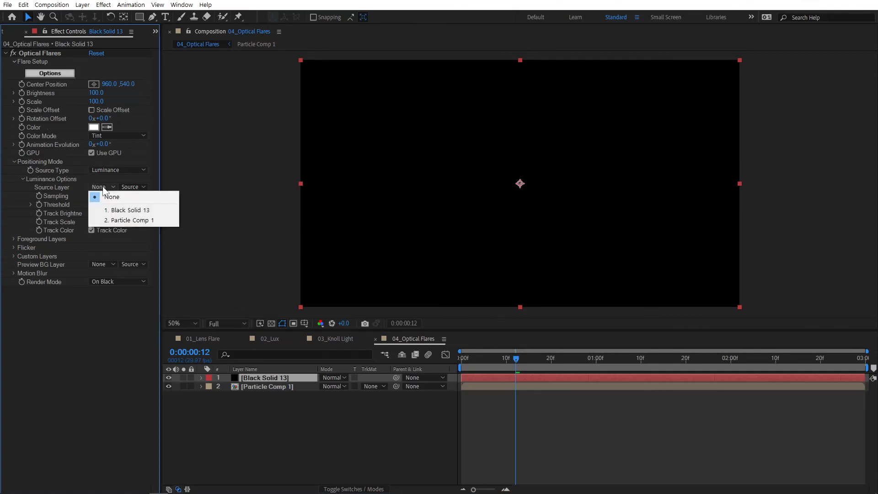
{"action": "left_click", "coordinate": [143, 221]}
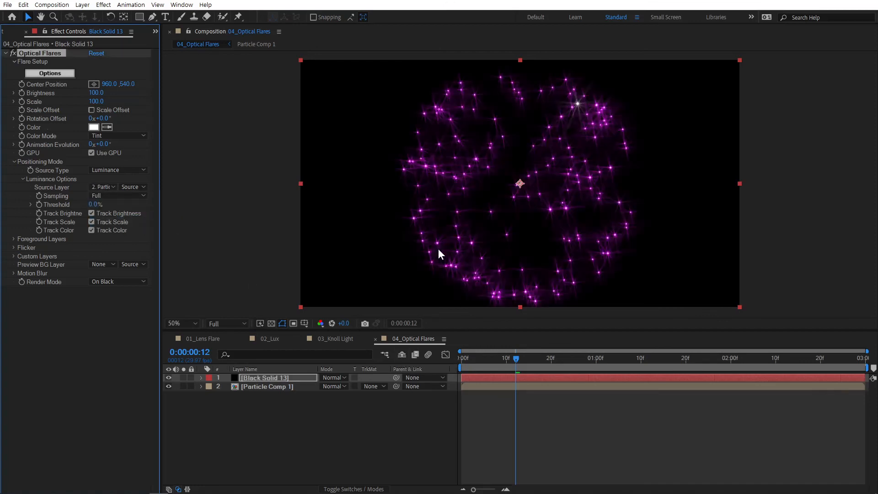
{"action": "left_click_drag", "start_coordinate": [465, 358], "coordinate": [531, 361]}
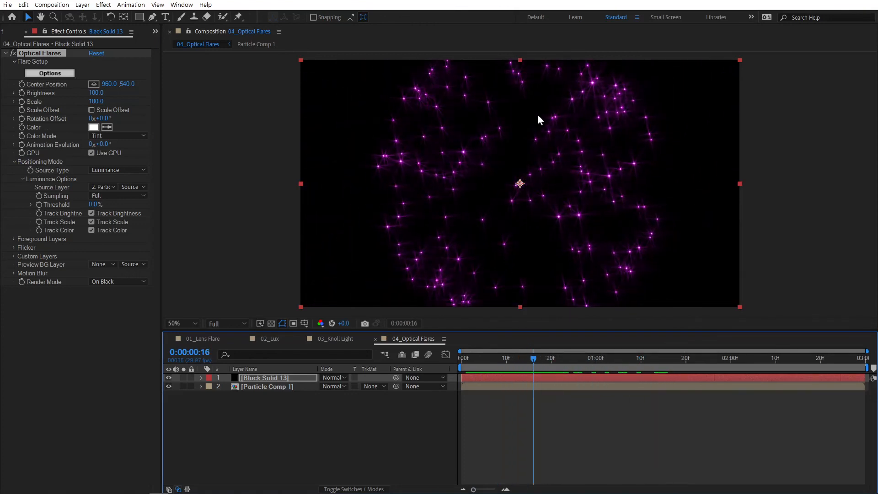